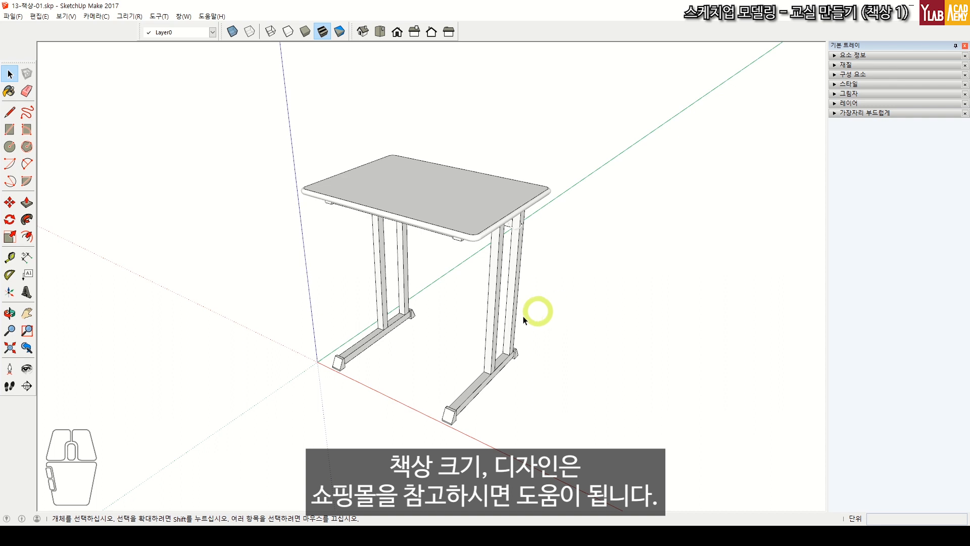
- Check the desk's size and height specifications on the shopping mall product page in the web browser
{"action": "left_click", "coordinate": [330, 522]}
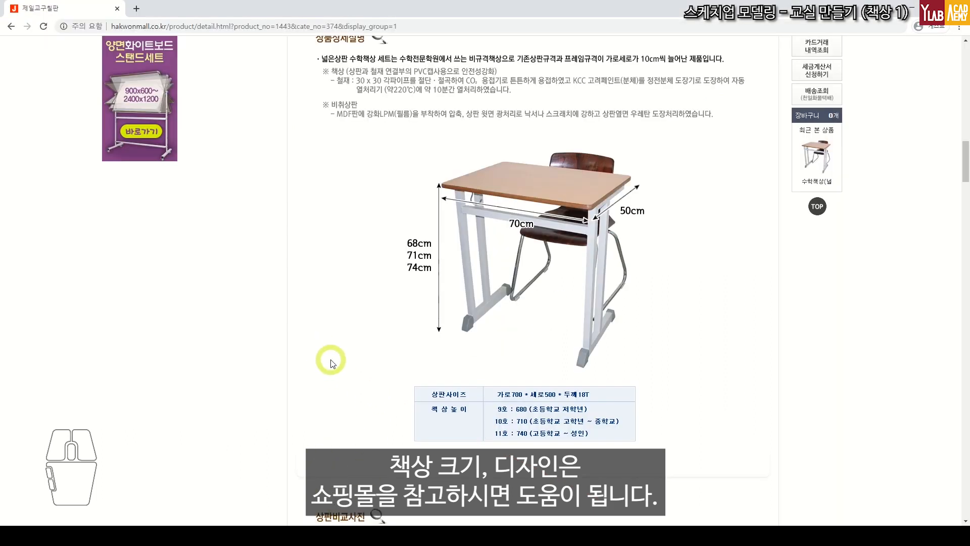
{"action": "scroll", "coordinate": [331, 361], "scroll_direction": "up", "scroll_amount": 2}
{"action": "scroll", "coordinate": [330, 361], "scroll_direction": "down", "scroll_amount": 1}
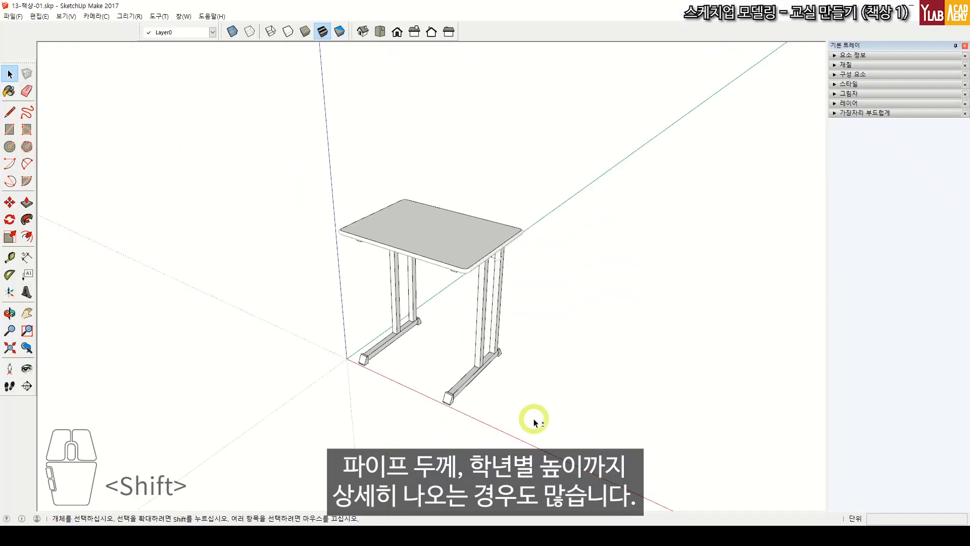
- Draw a 700 × 500 mm rectangle on the ground beside the sample desk
{"action": "mouse_move", "coordinate": [530, 422]}
{"action": "middle_mouse_down", "text": "shift"}
{"action": "mouse_move", "coordinate": [389, 456]}
{"action": "mouse_move", "coordinate": [527, 355]}
{"action": "middle_mouse_up", "text": "shift"}
{"action": "key", "text": "r"}
{"action": "left_click", "coordinate": [423, 379]}
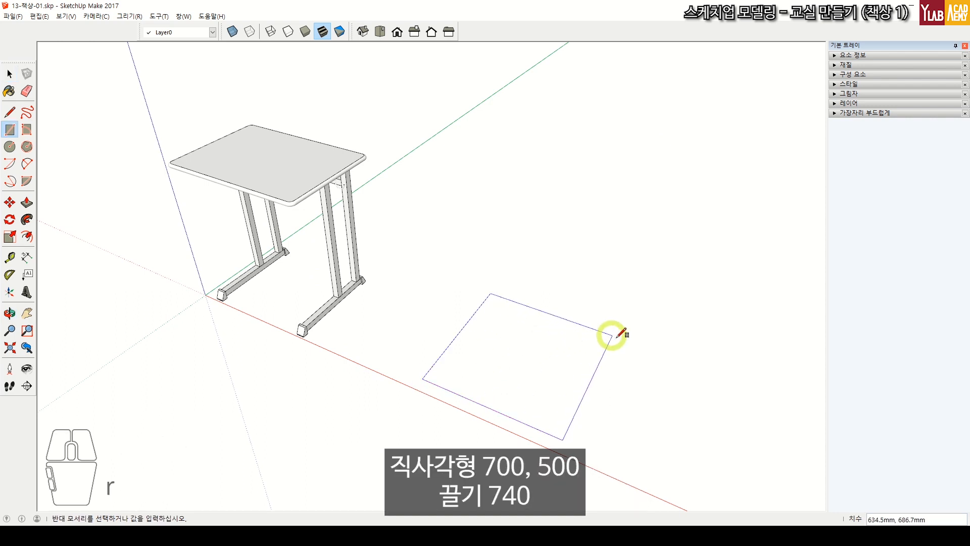
{"action": "left_click", "coordinate": [617, 338]}
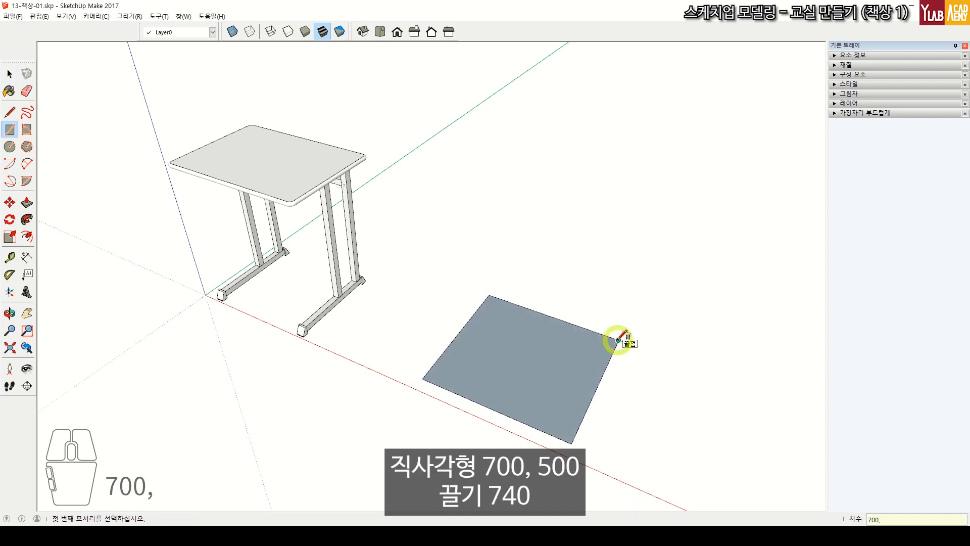
{"action": "type", "text": "700,500"}
{"action": "key", "text": "Return"}
{"action": "key", "text": "space"}
- Extrude the rectangle upward 740 mm with Push/Pull to form a box of the desk's overall size
{"action": "key", "text": "p"}
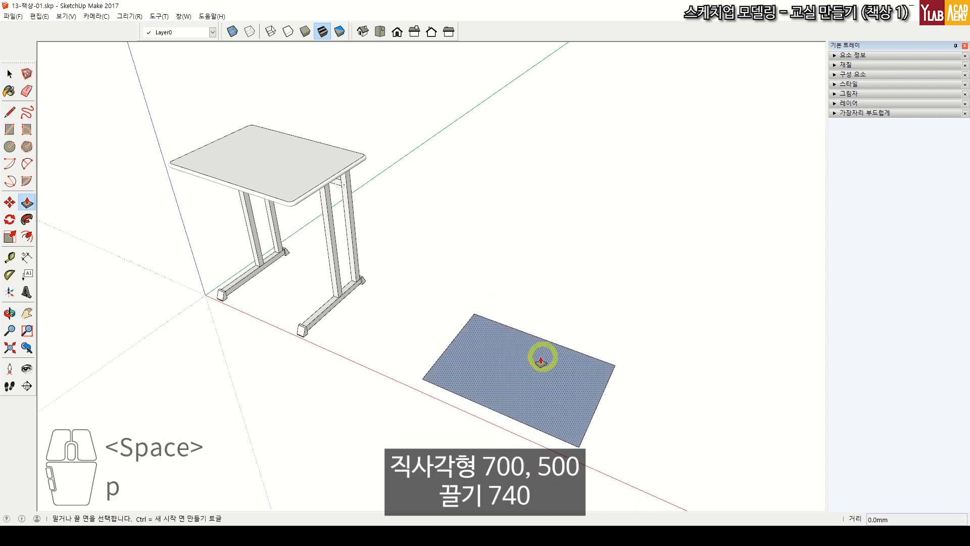
{"action": "left_click", "coordinate": [541, 297]}
{"action": "type", "text": "740"}
{"action": "key", "text": "Return"}
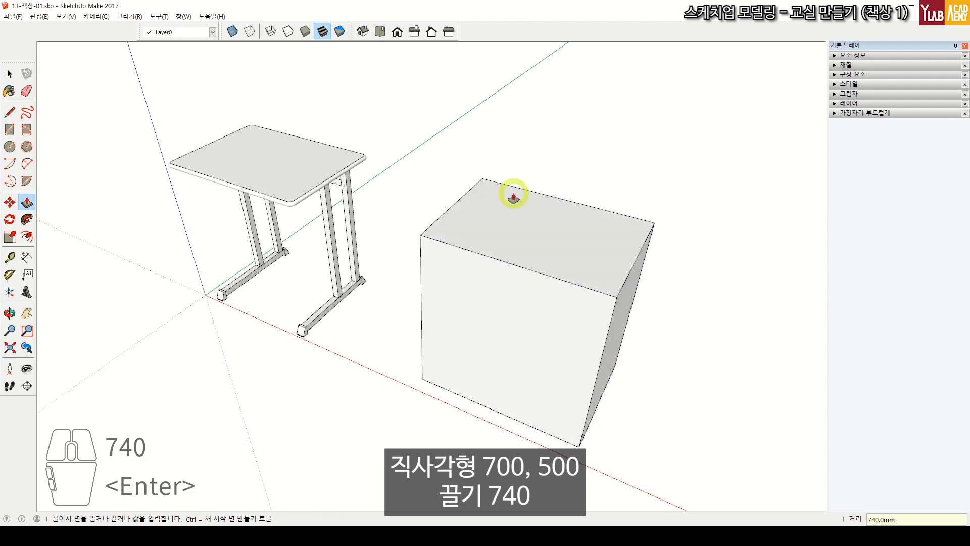
- Select the whole box with all its faces and edges and make it a group
{"action": "key", "text": "shift"}
{"action": "middle_click_drag", "start_coordinate": [511, 268], "coordinate": [392, 262]}
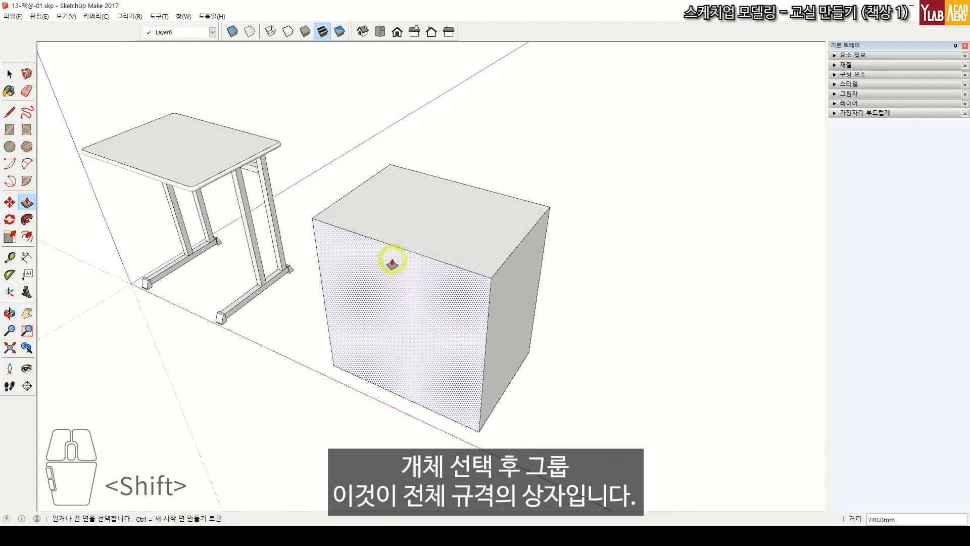
{"action": "key", "text": "space"}
{"action": "triple_click", "coordinate": [426, 225]}
{"action": "right_click", "coordinate": [424, 226]}
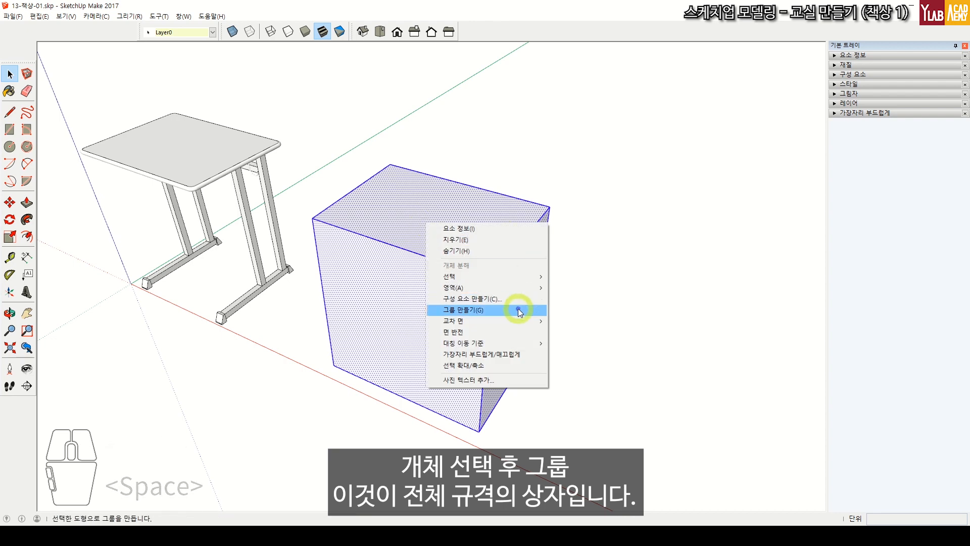
{"action": "left_click", "coordinate": [486, 309]}
{"action": "middle_click_drag", "start_coordinate": [452, 320], "coordinate": [474, 332], "text": "shift"}
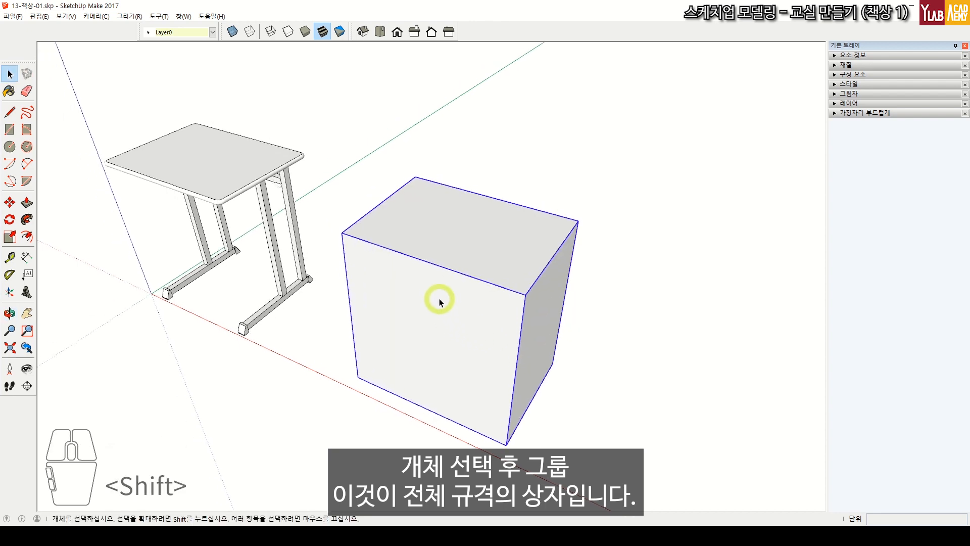
{"action": "middle_click_drag", "start_coordinate": [439, 298], "coordinate": [444, 306], "text": "shift"}
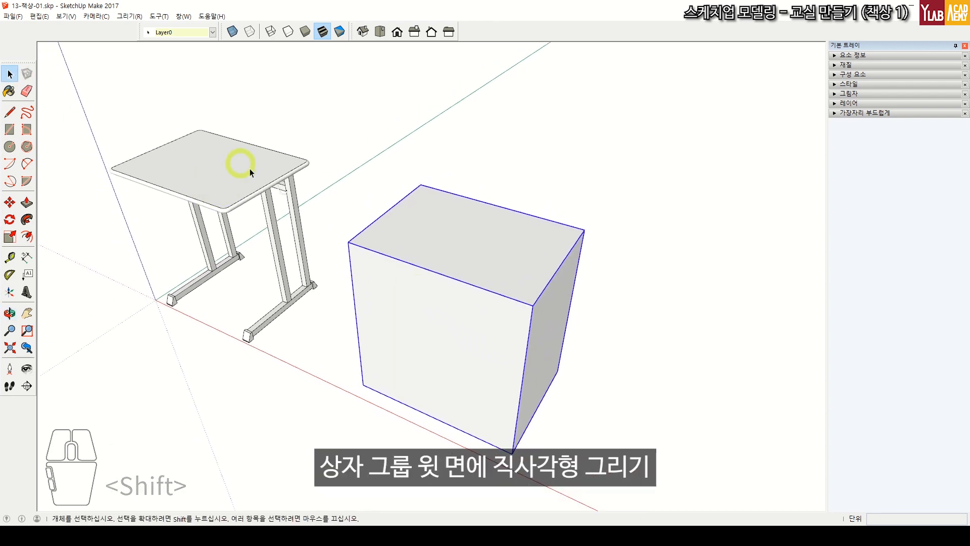
- Draw a 700 × 500 mm rectangle corner to corner over the top of the box group and select its face
{"action": "left_click", "coordinate": [348, 242]}
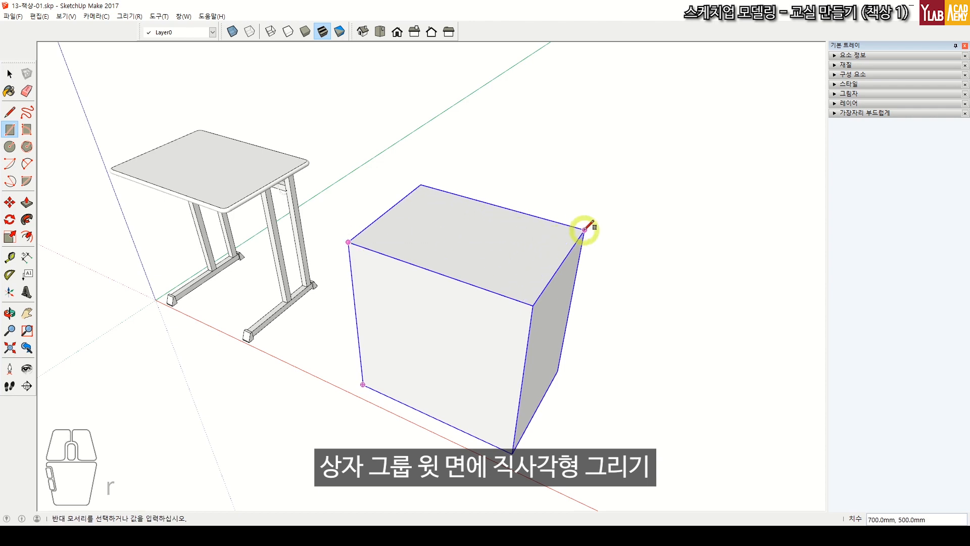
{"action": "key", "text": "space"}
{"action": "scroll", "coordinate": [386, 173], "scroll_direction": "up", "scroll_amount": 5}
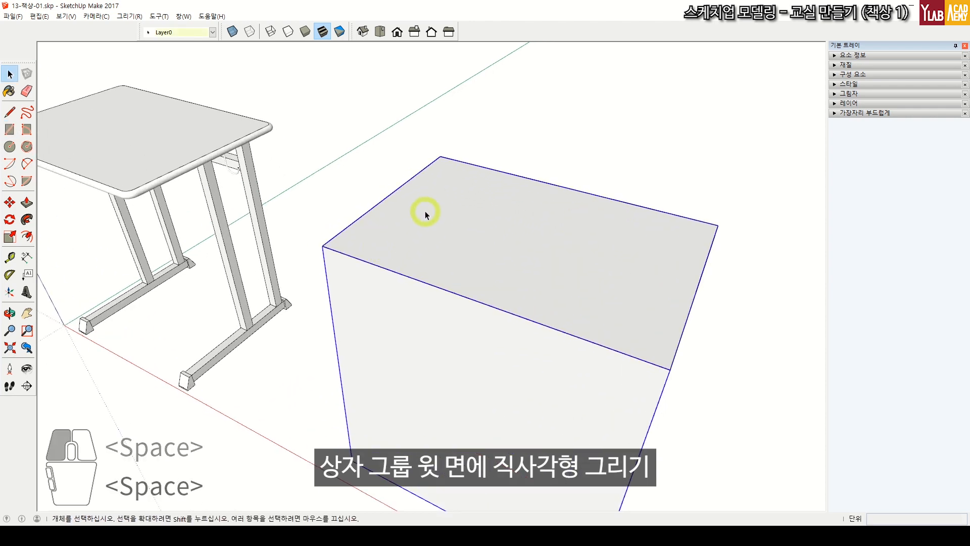
{"action": "left_click", "coordinate": [426, 212]}
{"action": "scroll", "coordinate": [399, 243], "scroll_direction": "up", "scroll_amount": 2}
- Draw a 20 × 20 mm square inside the front-left corner of the top rectangle
{"action": "key", "text": "r"}
{"action": "left_click", "coordinate": [322, 293]}
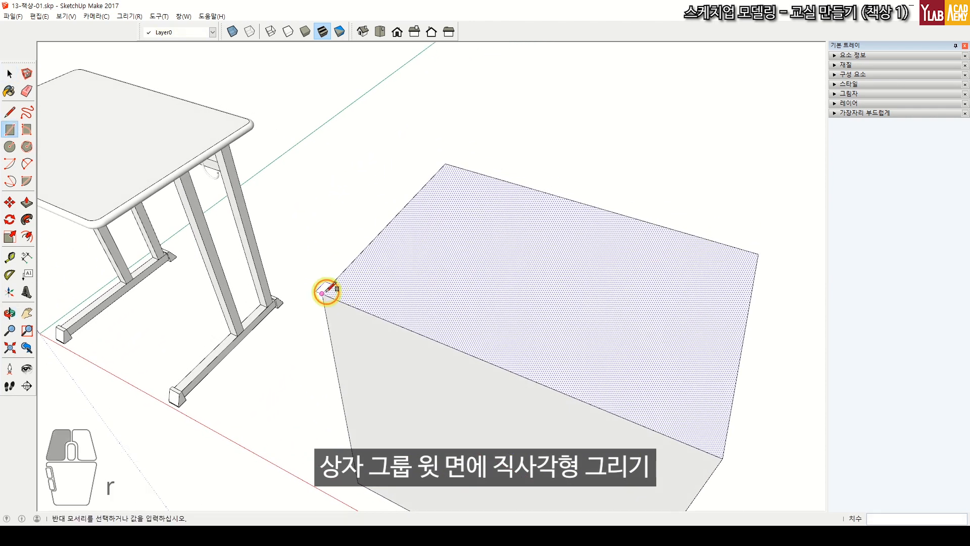
{"action": "left_click", "coordinate": [383, 286]}
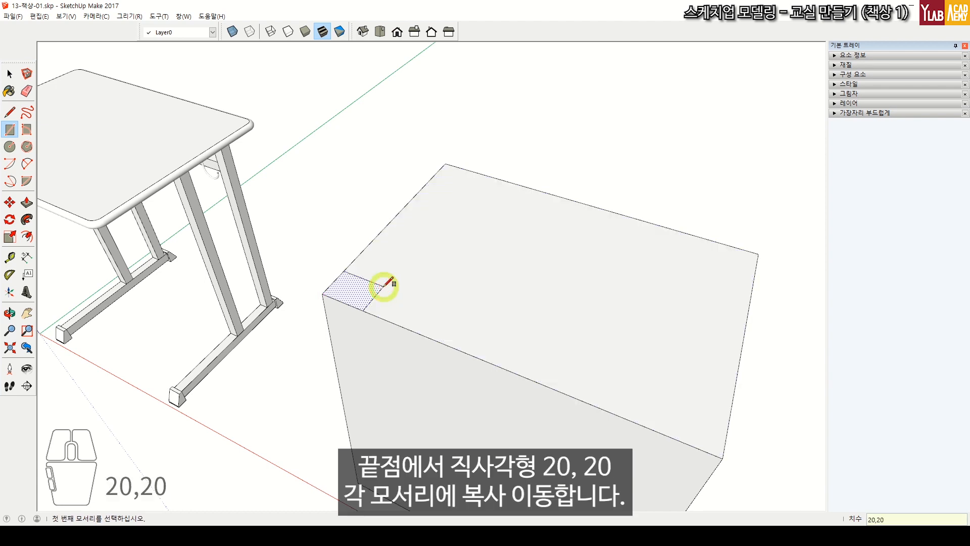
{"action": "key", "text": "Return"}
{"action": "key", "text": "space"}
- Copy the small corner square along the front edge to the front-right corner of the top rectangle
{"action": "scroll", "coordinate": [426, 288], "scroll_direction": "up", "scroll_amount": 3}
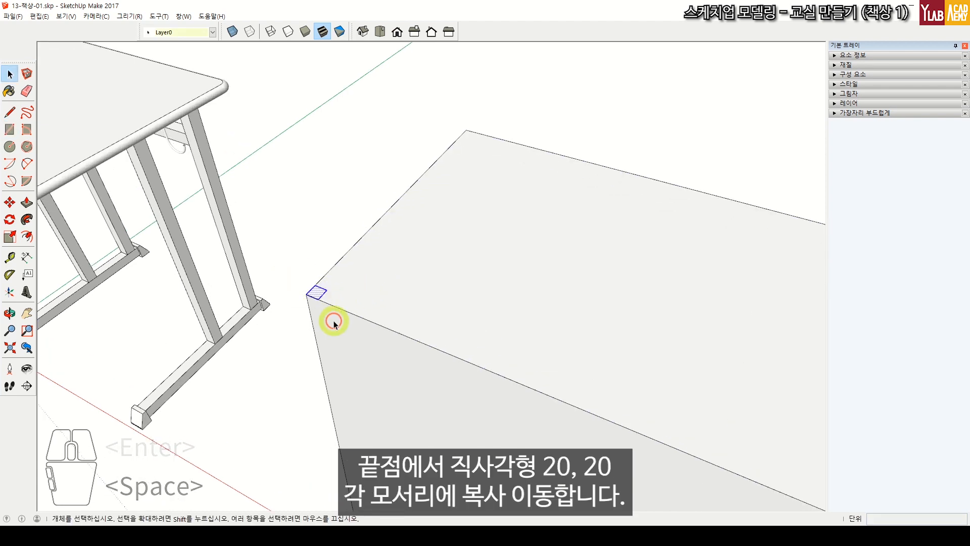
{"action": "key", "text": "m"}
{"action": "left_click", "coordinate": [318, 299]}
{"action": "key", "text": "ctrl"}
{"action": "scroll", "coordinate": [411, 253], "scroll_direction": "down", "scroll_amount": 4}
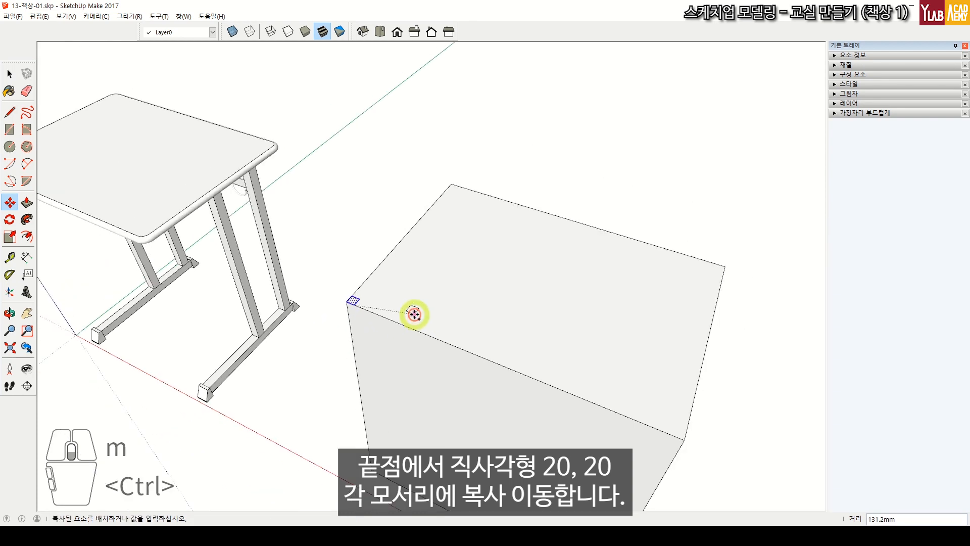
{"action": "key", "text": "shift"}
{"action": "left_click", "coordinate": [537, 366]}
{"action": "key", "text": "space"}
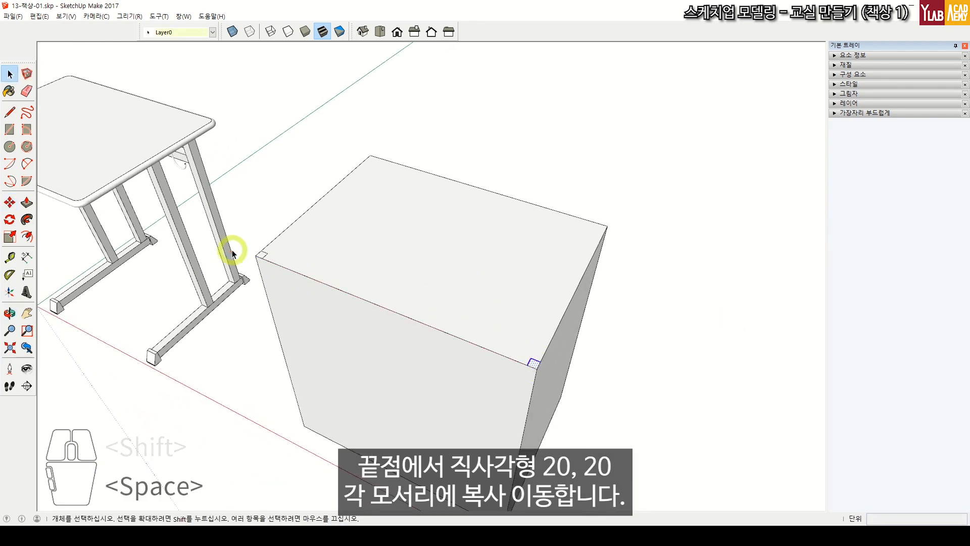
- Copy both front corner squares together to the two back corners of the top rectangle
{"action": "key", "text": "m"}
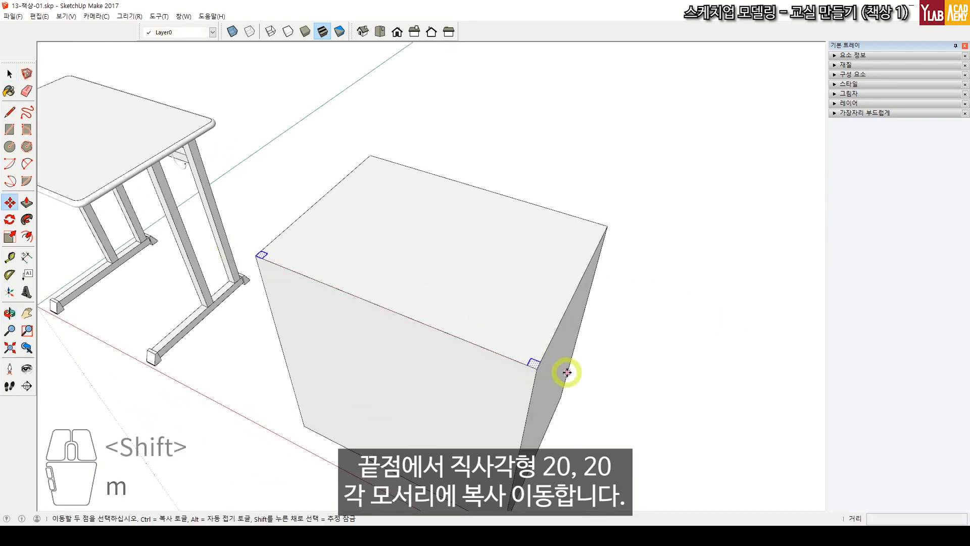
{"action": "key", "text": "ctrl"}
{"action": "left_click", "coordinate": [540, 362]}
{"action": "left_click", "coordinate": [605, 226]}
{"action": "scroll", "coordinate": [537, 360], "scroll_direction": "up", "scroll_amount": 3}
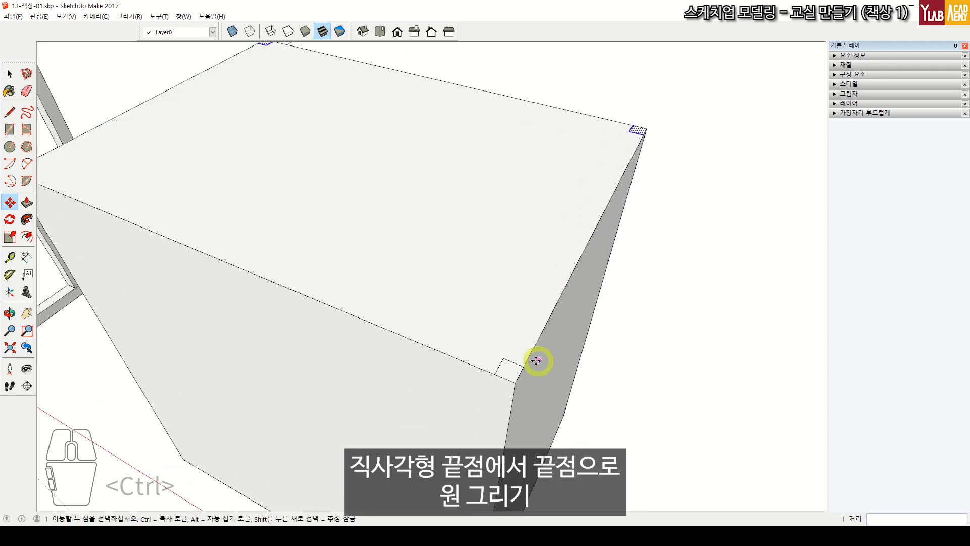
- Draw a circle at each of the four corners, centred on the square's inner corner and reaching its adjacent endpoint
{"action": "key", "text": "space"}
{"action": "key", "text": "c"}
{"action": "middle_click_drag", "start_coordinate": [503, 361], "coordinate": [548, 396]}
{"action": "scroll", "coordinate": [487, 237], "scroll_direction": "up", "scroll_amount": 4}
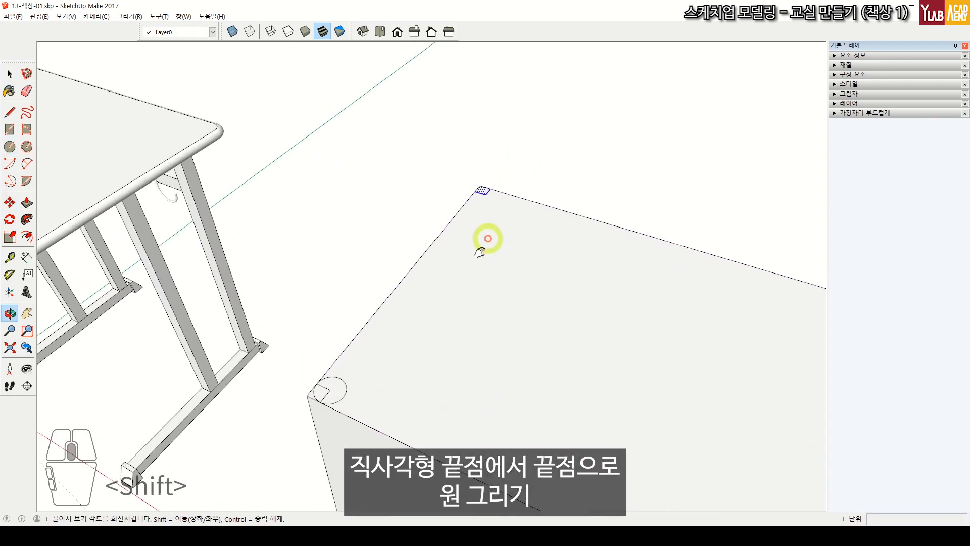
{"action": "left_click", "coordinate": [433, 245]}
{"action": "left_click", "coordinate": [442, 234]}
{"action": "middle_click_drag", "start_coordinate": [636, 296], "coordinate": [362, 208], "text": "shift"}
{"action": "left_click", "coordinate": [532, 277]}
{"action": "left_click", "coordinate": [537, 267]}
{"action": "scroll", "coordinate": [497, 281], "scroll_direction": "down", "scroll_amount": 3}
{"action": "scroll", "coordinate": [414, 344], "scroll_direction": "down", "scroll_amount": 2}
{"action": "key", "text": "space"}
- Delete the unneeded circle and square parts inside the four corners, keeping the rounding arcs
{"action": "scroll", "coordinate": [570, 253], "scroll_direction": "up", "scroll_amount": 5}
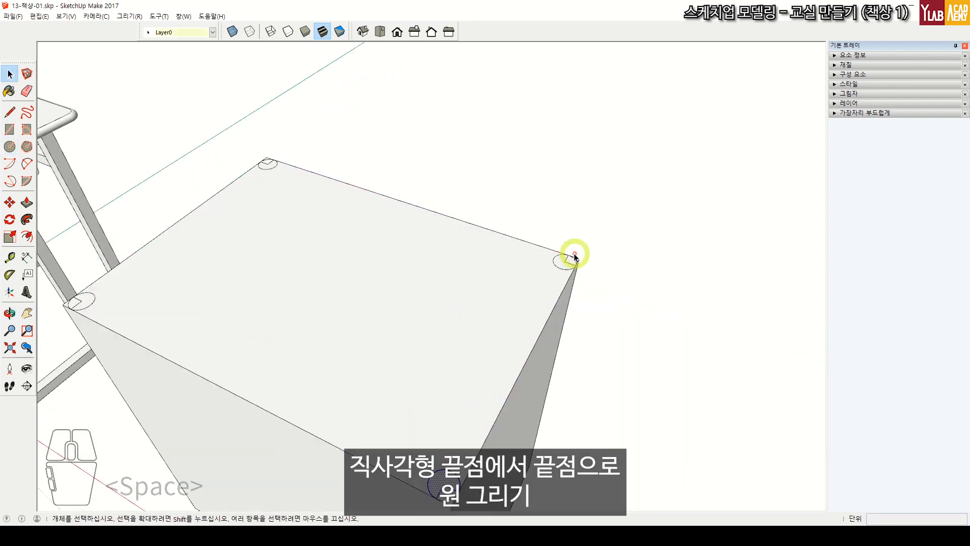
{"action": "middle_click_drag", "start_coordinate": [248, 196], "coordinate": [411, 266], "text": "shift"}
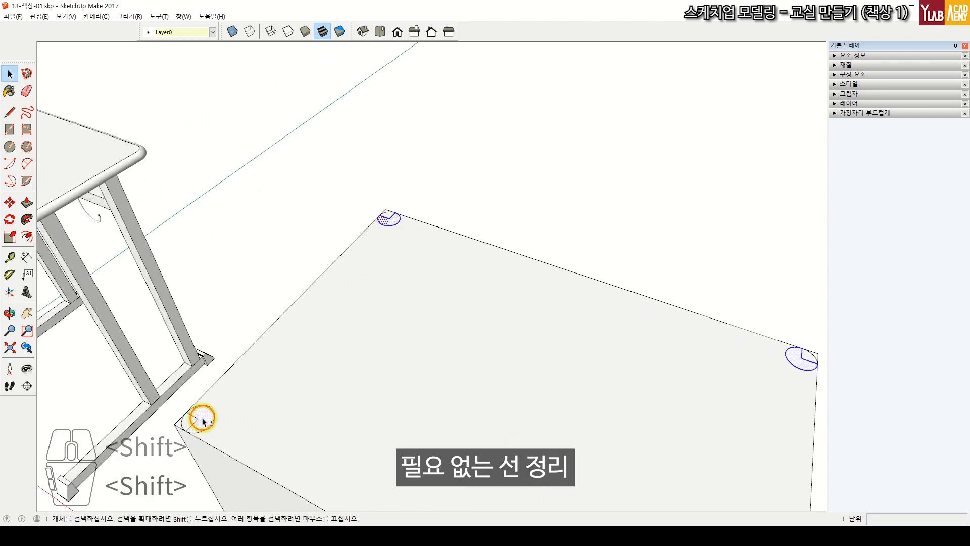
{"action": "scroll", "coordinate": [372, 401], "scroll_direction": "down", "scroll_amount": 2}
{"action": "key", "text": "Delete"}
{"action": "scroll", "coordinate": [389, 392], "scroll_direction": "down", "scroll_amount": 2}
{"action": "middle_click_drag", "start_coordinate": [496, 422], "coordinate": [441, 290], "text": "shift"}
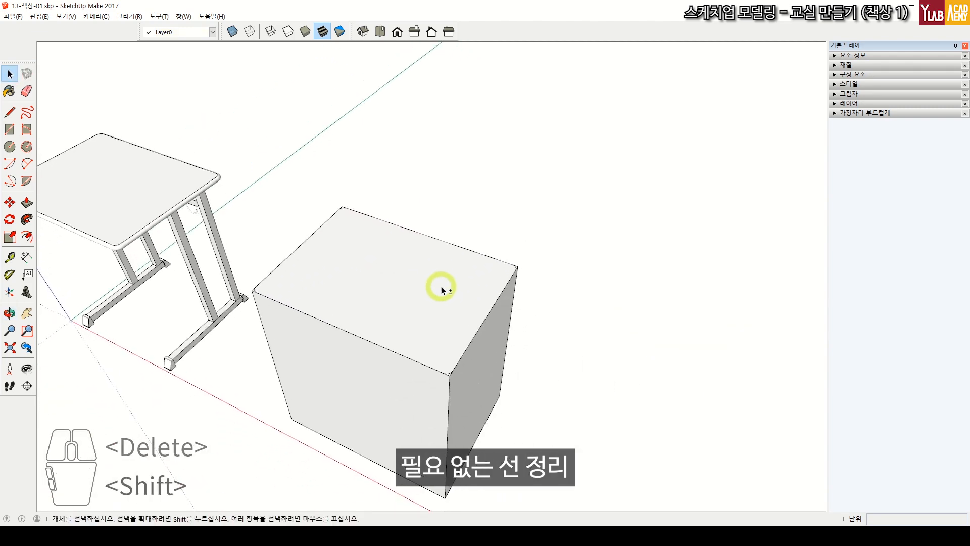
- Select the rectangle's connected geometry, deselect the rounded face with its edges, and delete the leftover pieces outside the corner arcs
{"action": "scroll", "coordinate": [441, 290], "scroll_direction": "up", "scroll_amount": 2}
{"action": "double_click", "coordinate": [436, 321]}
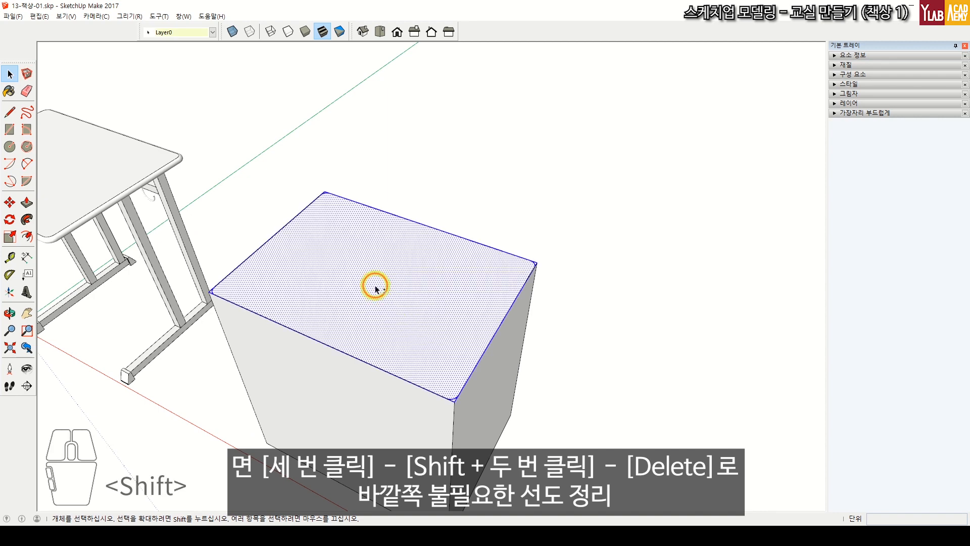
{"action": "double_click", "coordinate": [374, 289], "text": "shift"}
{"action": "key", "text": "Delete"}
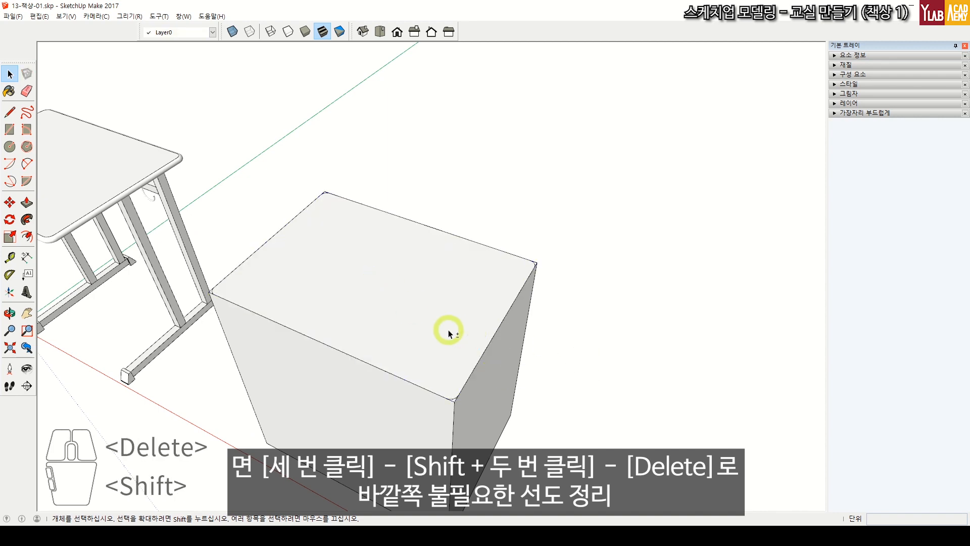
- Pull the rounded top face up 20 mm into a tabletop slab and select the entire slab
{"action": "middle_click_drag", "start_coordinate": [447, 330], "coordinate": [484, 310], "text": "shift"}
{"action": "left_click", "coordinate": [472, 307]}
{"action": "key", "text": "p"}
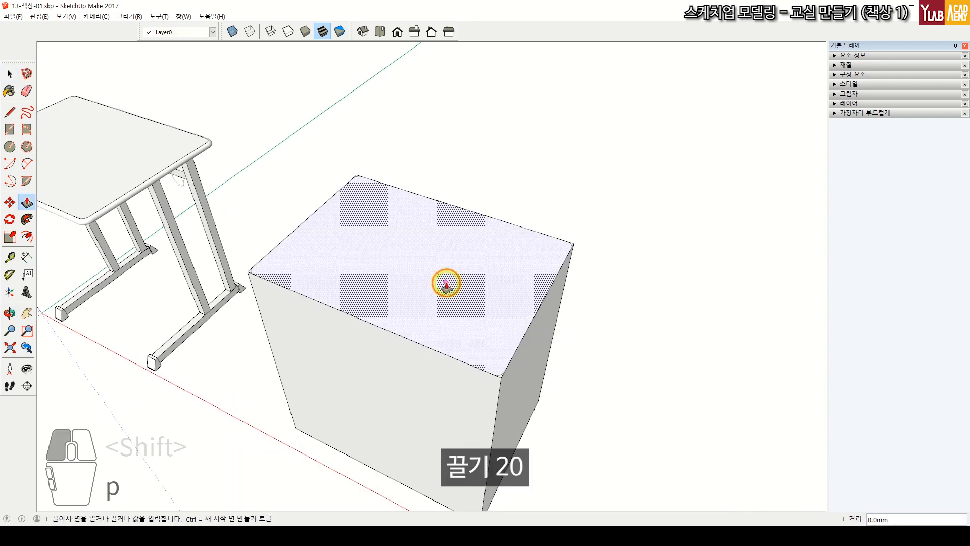
{"action": "left_click", "coordinate": [445, 282]}
{"action": "type", "text": "20"}
{"action": "key", "text": "Return"}
{"action": "key", "text": "space"}
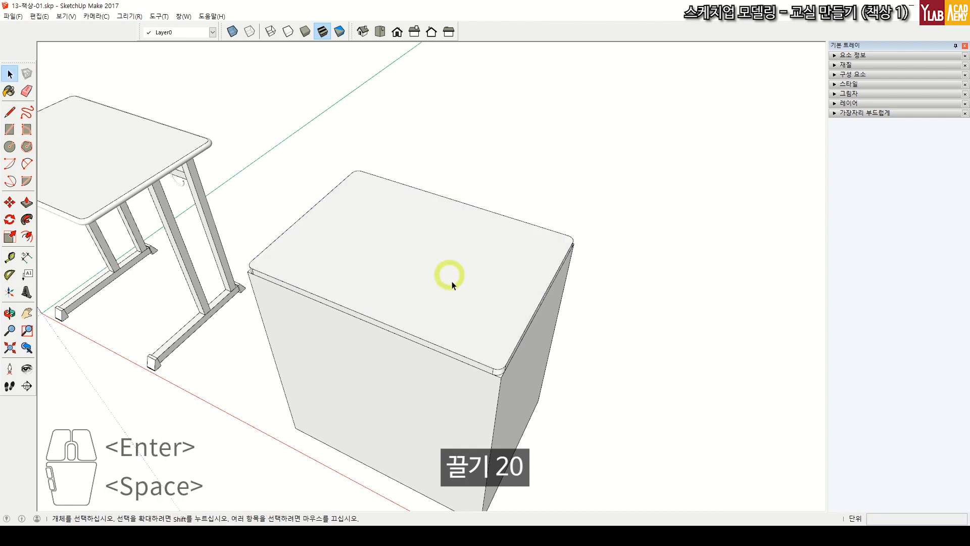
{"action": "middle_click_drag", "start_coordinate": [452, 281], "coordinate": [407, 226]}
{"action": "triple_click", "coordinate": [410, 250]}
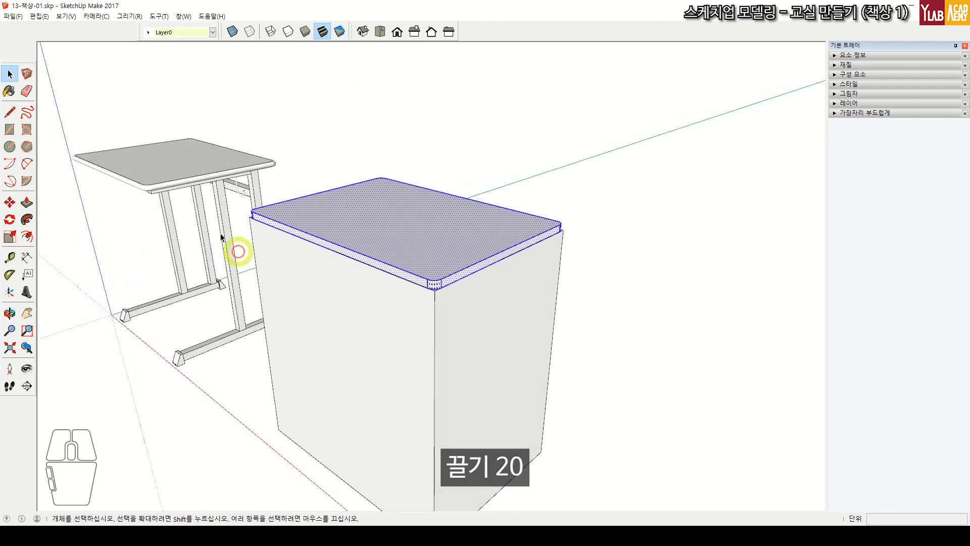
- Draw a vertical circle of 10 mm radius from the midpoint to the endpoint of the slab's front corner edge
{"action": "middle_click_drag", "start_coordinate": [221, 235], "coordinate": [344, 246], "text": "shift"}
{"action": "scroll", "coordinate": [227, 249], "scroll_direction": "up", "scroll_amount": 4}
{"action": "key", "text": "space"}
{"action": "scroll", "coordinate": [210, 246], "scroll_direction": "down", "scroll_amount": 5}
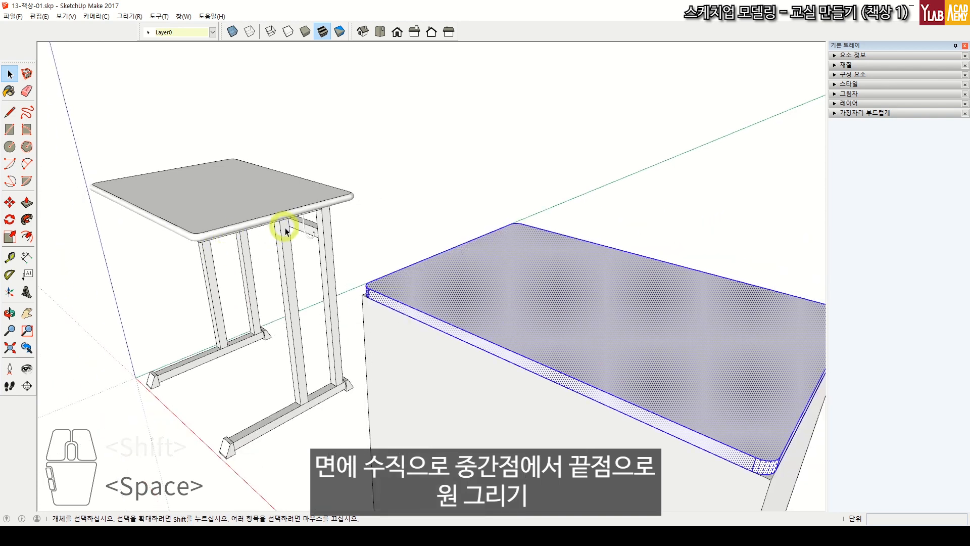
{"action": "middle_click_drag", "start_coordinate": [530, 303], "coordinate": [407, 273], "text": "shift"}
{"action": "scroll", "coordinate": [418, 301], "scroll_direction": "up", "scroll_amount": 4}
{"action": "key", "text": "c"}
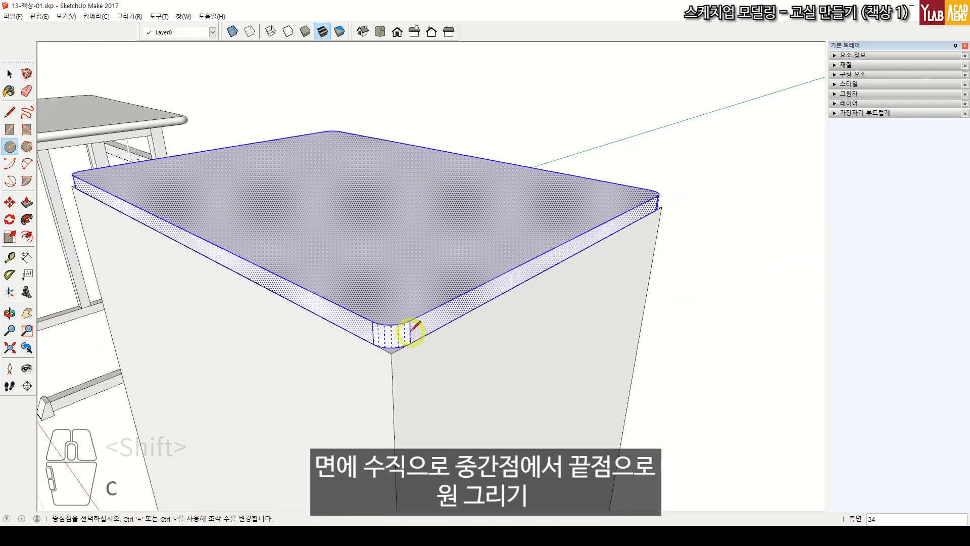
{"action": "left_click", "coordinate": [410, 332]}
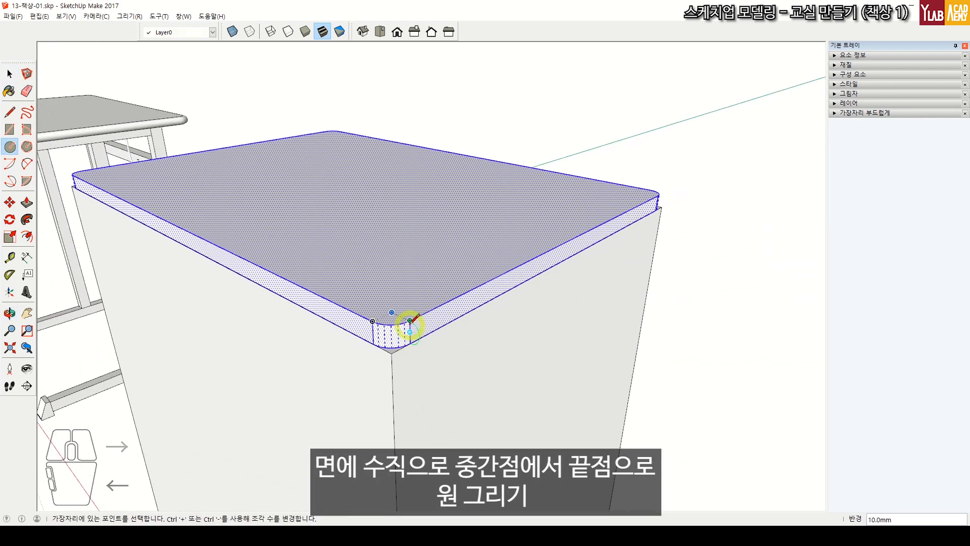
{"action": "left_click", "coordinate": [410, 320]}
{"action": "scroll", "coordinate": [411, 323], "scroll_direction": "up", "scroll_amount": 4}
{"action": "key", "text": "space"}
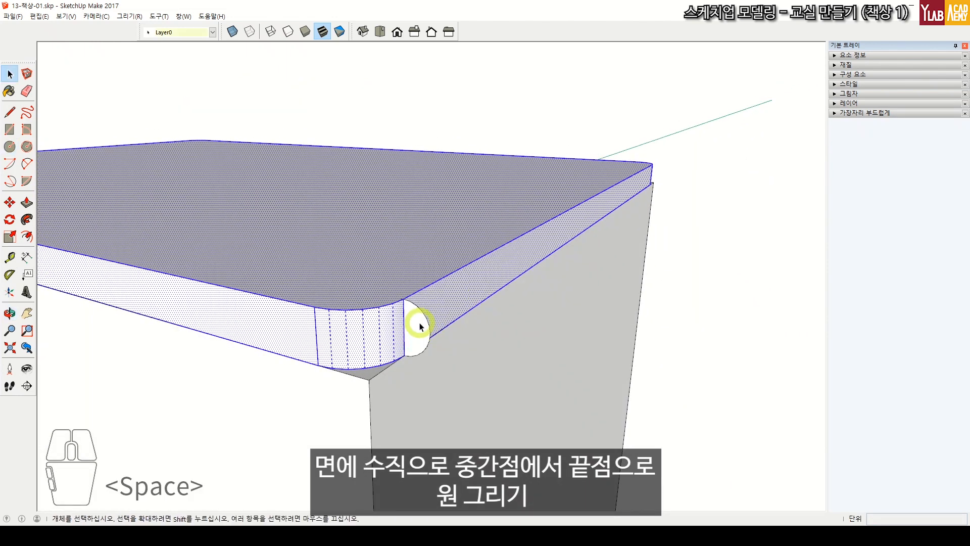
{"action": "left_click", "coordinate": [699, 321]}
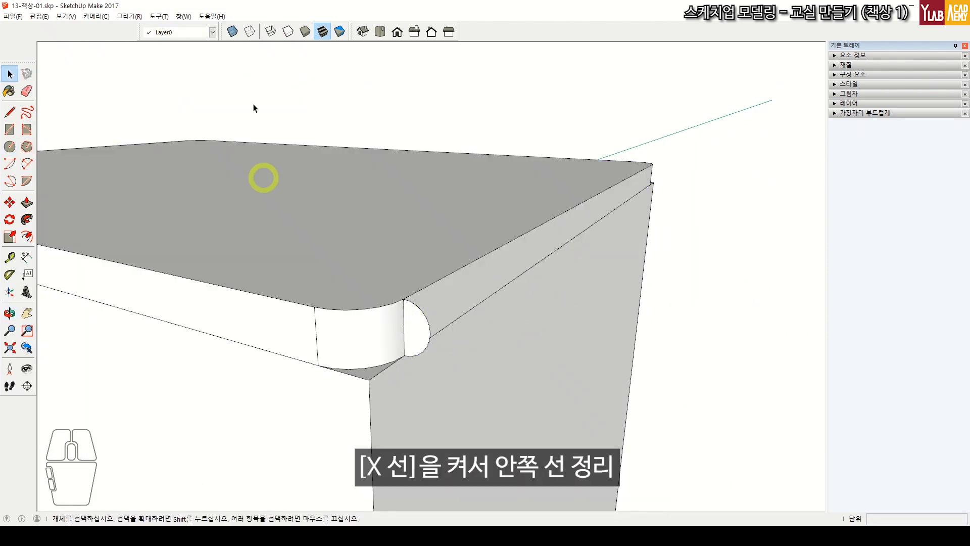
- Turn on X-ray display, erase the circle's inner half inside the slab, and turn X-ray off again
{"action": "left_click", "coordinate": [232, 31]}
{"action": "key", "text": "e"}
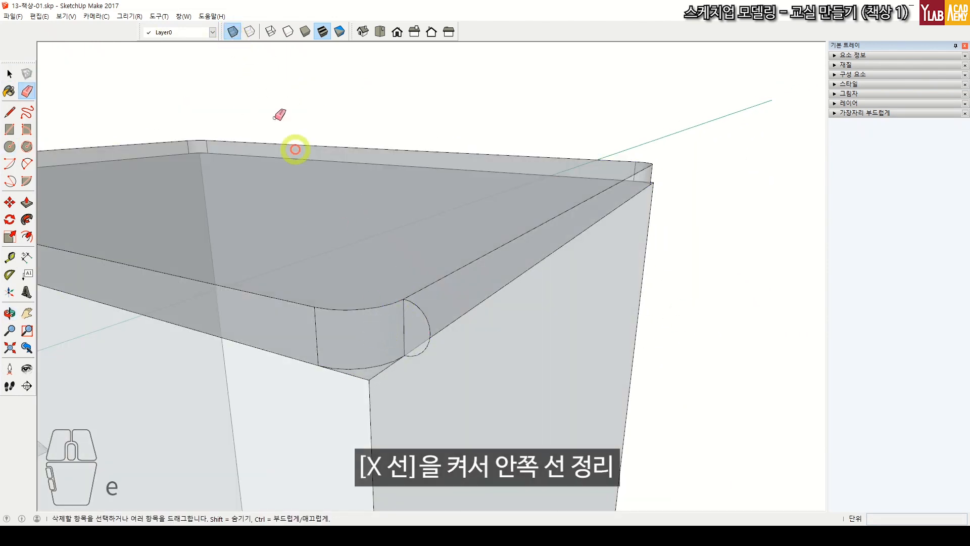
{"action": "left_click", "coordinate": [232, 32]}
{"action": "middle_click_drag", "start_coordinate": [400, 231], "coordinate": [532, 196]}
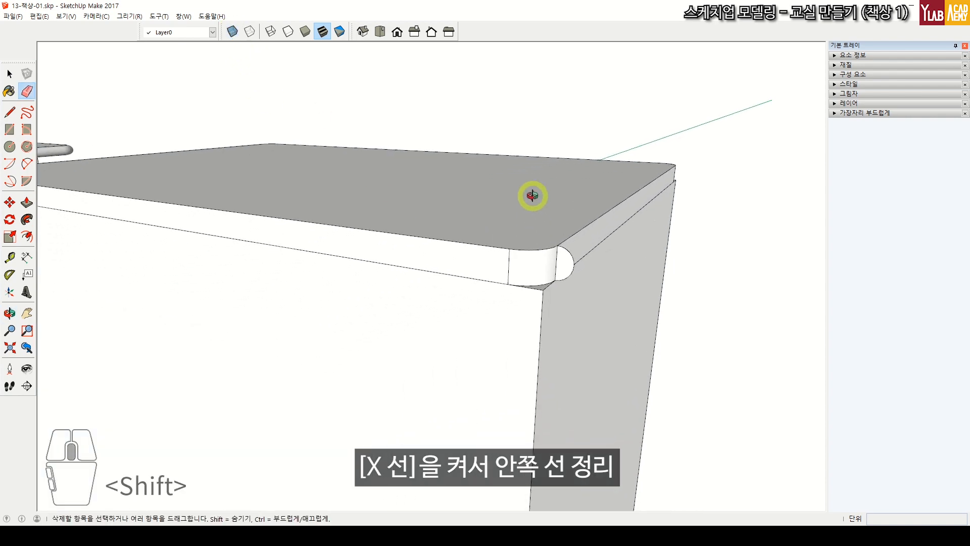
- Run Follow Me with the half-circle profile around the tabletop's top face to round the slab's edges
{"action": "scroll", "coordinate": [532, 195], "scroll_direction": "down", "scroll_amount": 5}
{"action": "key", "text": "space"}
{"action": "left_click", "coordinate": [455, 231]}
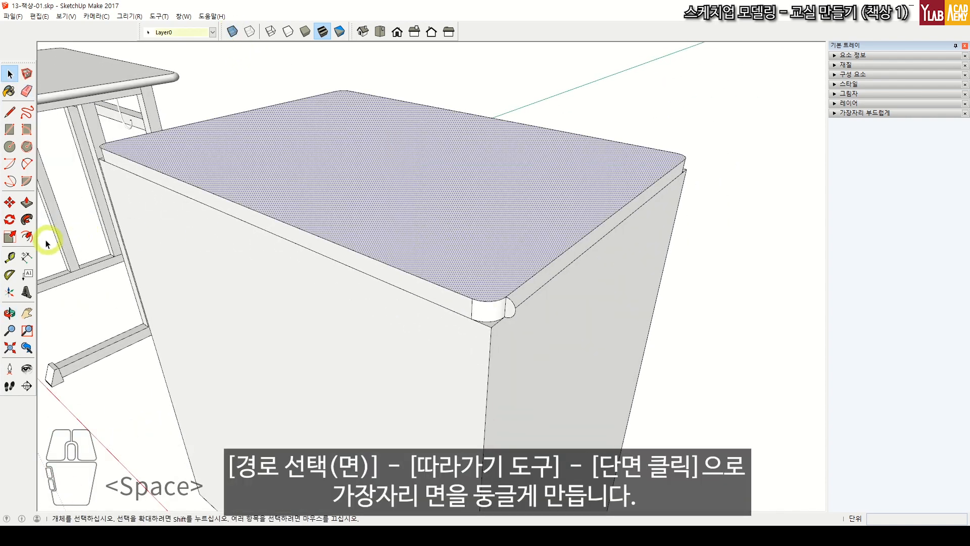
{"action": "left_click", "coordinate": [26, 219]}
{"action": "left_click", "coordinate": [507, 309]}
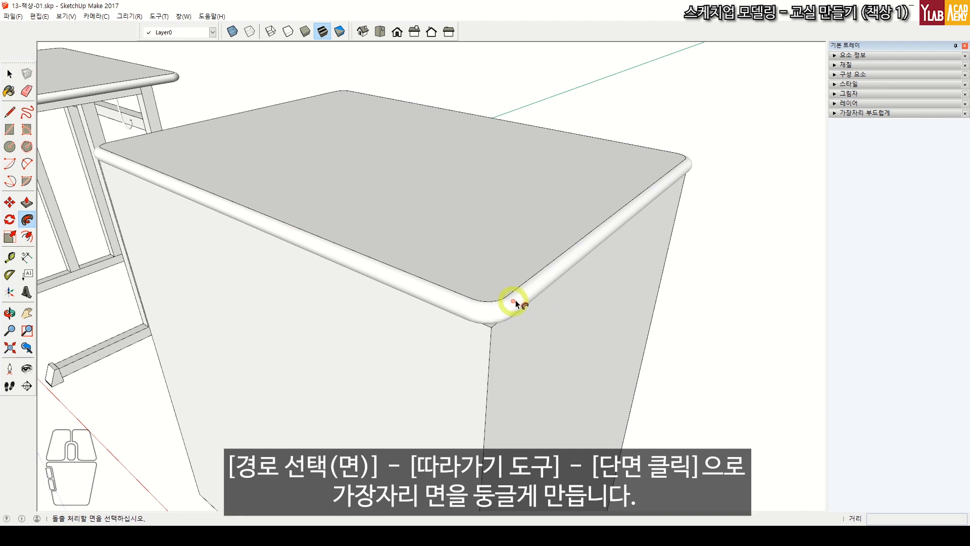
- Select all connected geometry of the rounded tabletop and make it a group
{"action": "key", "text": "space"}
{"action": "middle_click_drag", "start_coordinate": [535, 278], "coordinate": [511, 297]}
{"action": "key", "text": "space"}
{"action": "triple_click", "coordinate": [423, 226]}
{"action": "scroll", "coordinate": [490, 254], "scroll_direction": "down", "scroll_amount": 1}
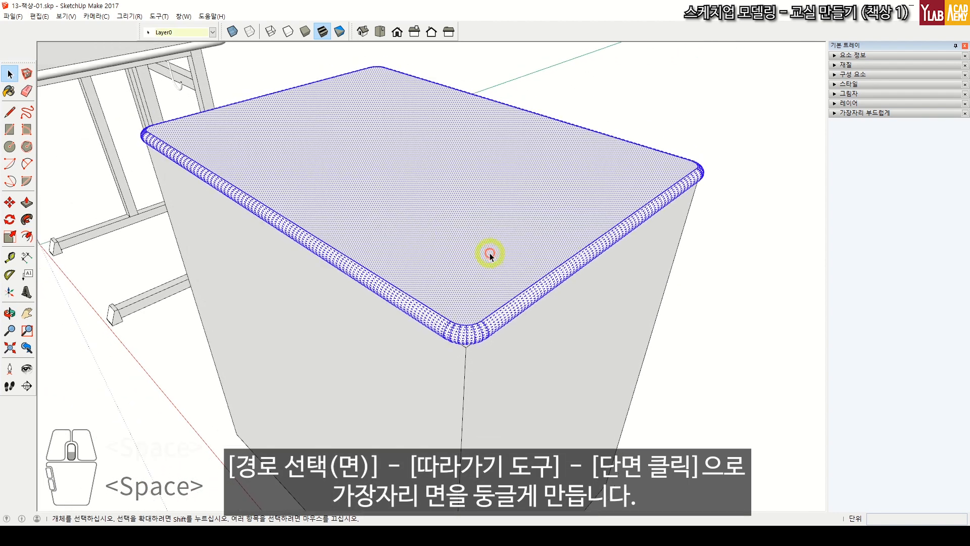
{"action": "scroll", "coordinate": [446, 216], "scroll_direction": "down", "scroll_amount": 1}
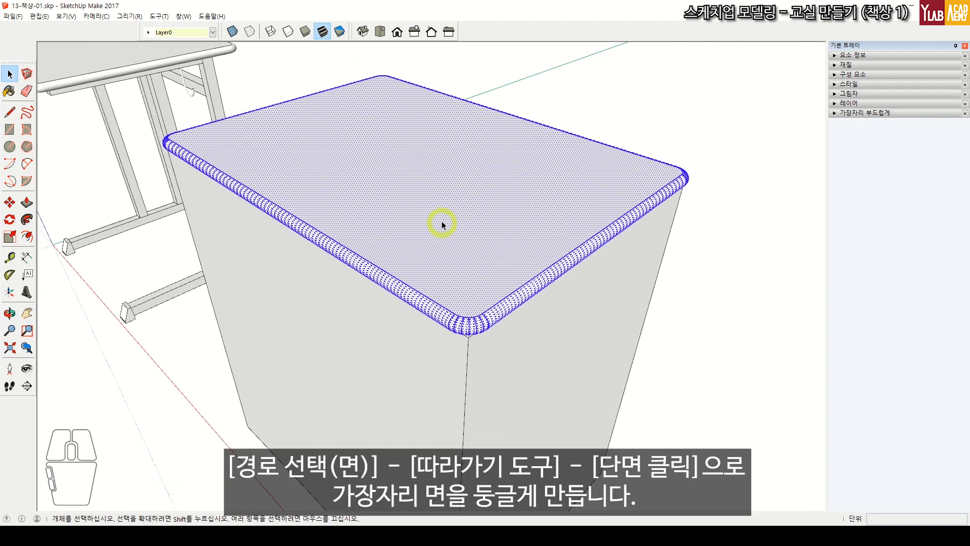
{"action": "triple_click", "coordinate": [397, 197]}
{"action": "right_click", "coordinate": [400, 182]}
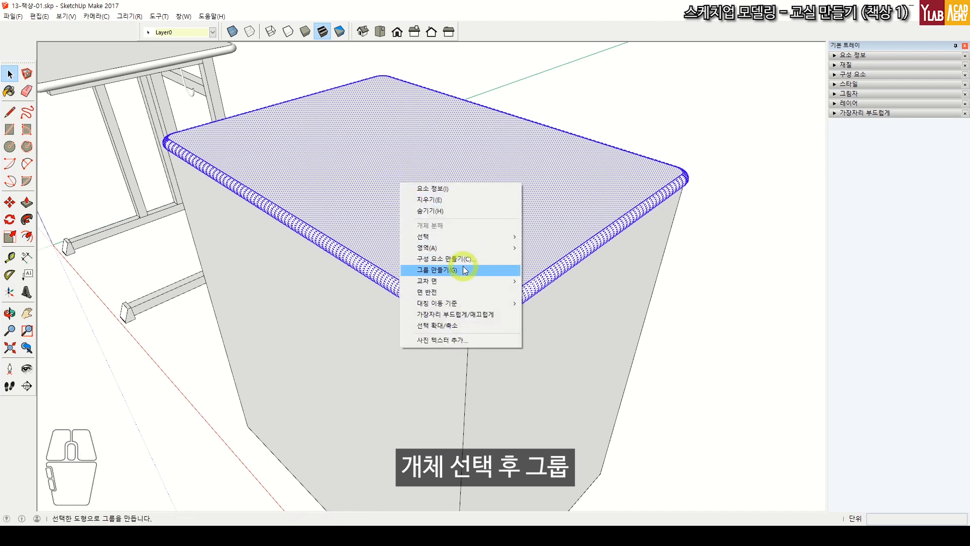
{"action": "left_click", "coordinate": [464, 270]}
- Select the tabletop group and add a new layer to the model
{"action": "scroll", "coordinate": [457, 262], "scroll_direction": "down", "scroll_amount": 2}
{"action": "middle_click_drag", "start_coordinate": [457, 262], "coordinate": [454, 227], "text": "shift"}
{"action": "middle_click_drag", "start_coordinate": [453, 227], "coordinate": [412, 255], "text": "shift"}
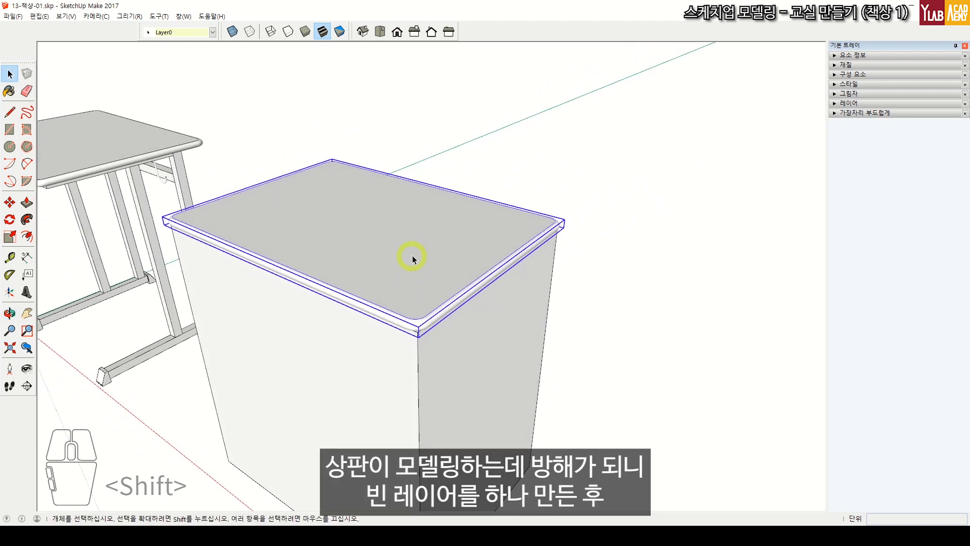
{"action": "left_click", "coordinate": [412, 256]}
{"action": "left_click", "coordinate": [835, 105]}
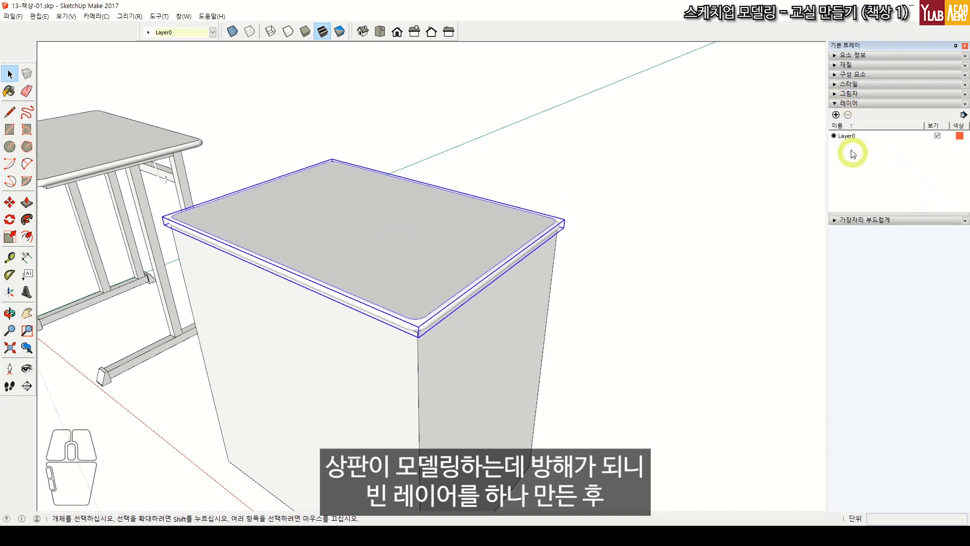
{"action": "left_click", "coordinate": [836, 115]}
{"action": "left_click", "coordinate": [859, 162]}
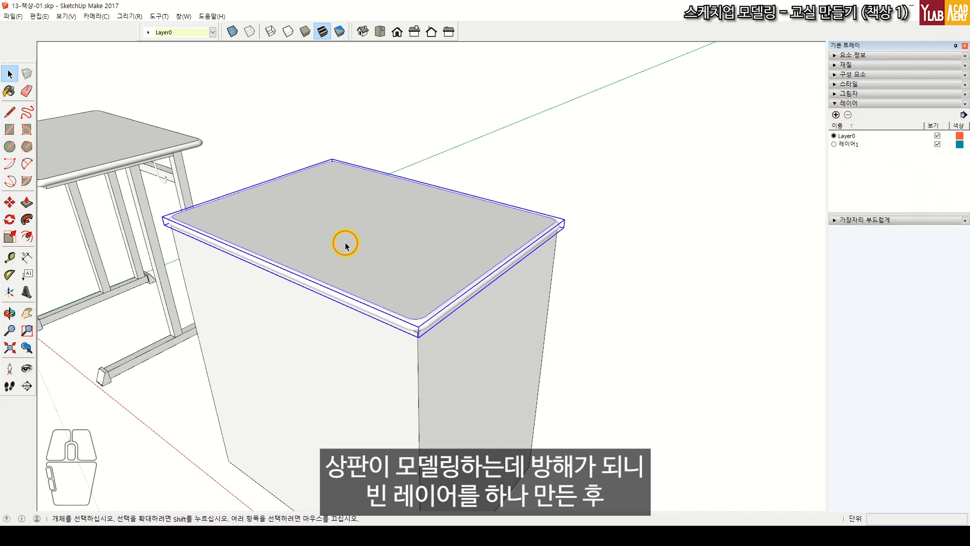
- Assign the tabletop group to the new layer and turn off that layer's visibility
{"action": "left_click", "coordinate": [199, 34]}
{"action": "left_click", "coordinate": [202, 52]}
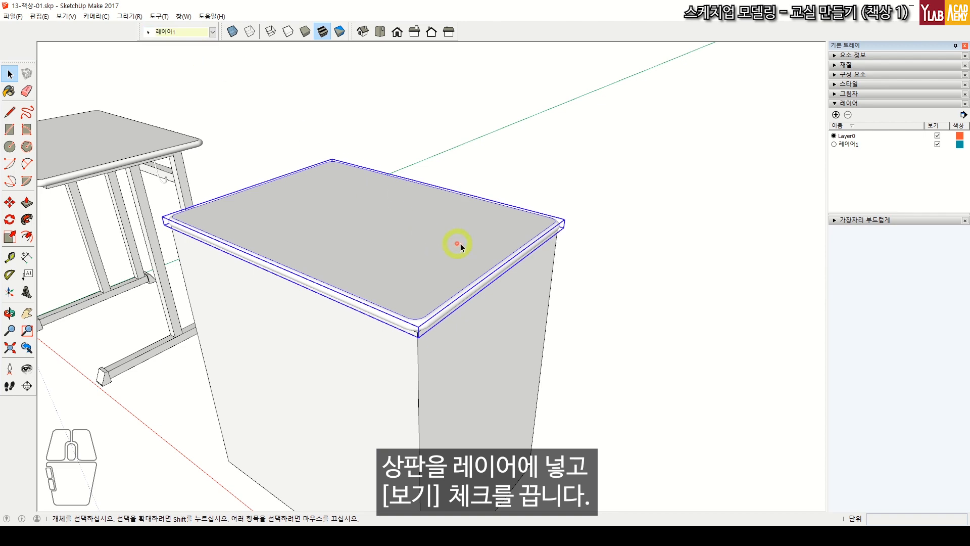
{"action": "left_click", "coordinate": [937, 144]}
- Place guide lines 70 mm inward from both short side edges of the box's top face
{"action": "middle_click_drag", "start_coordinate": [441, 243], "coordinate": [244, 151], "text": "shift"}
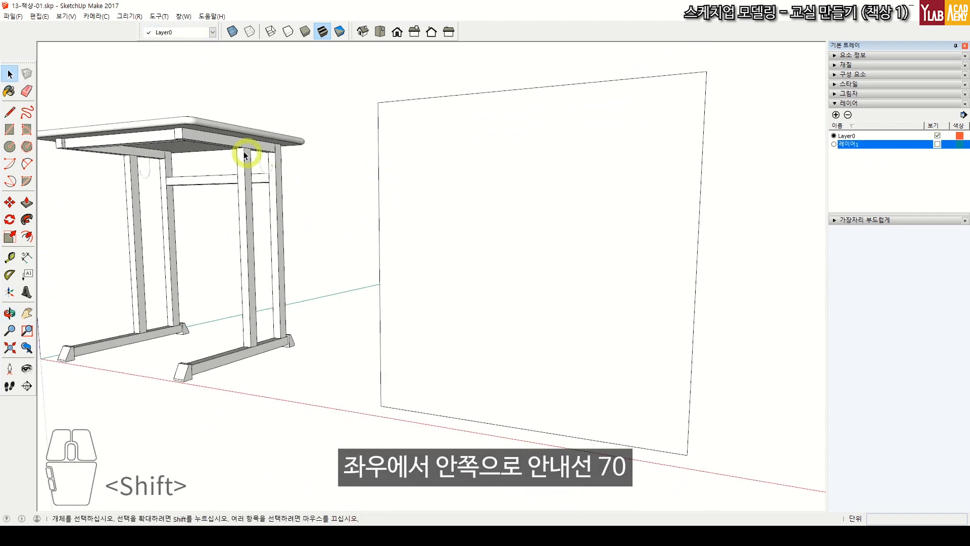
{"action": "middle_click_drag", "start_coordinate": [559, 340], "coordinate": [577, 293]}
{"action": "key", "text": "t"}
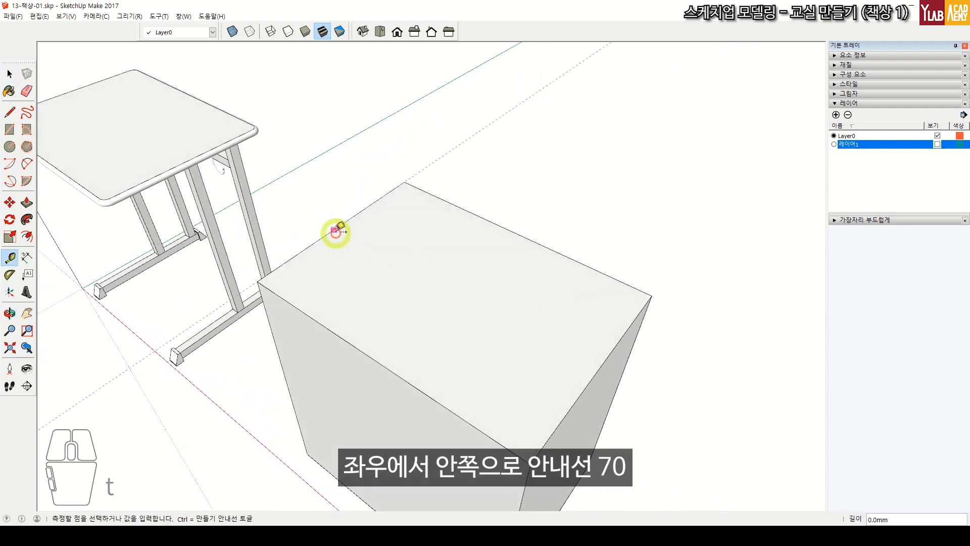
{"action": "key", "text": "space"}
{"action": "key", "text": "t"}
{"action": "left_click", "coordinate": [336, 227]}
{"action": "type", "text": "70"}
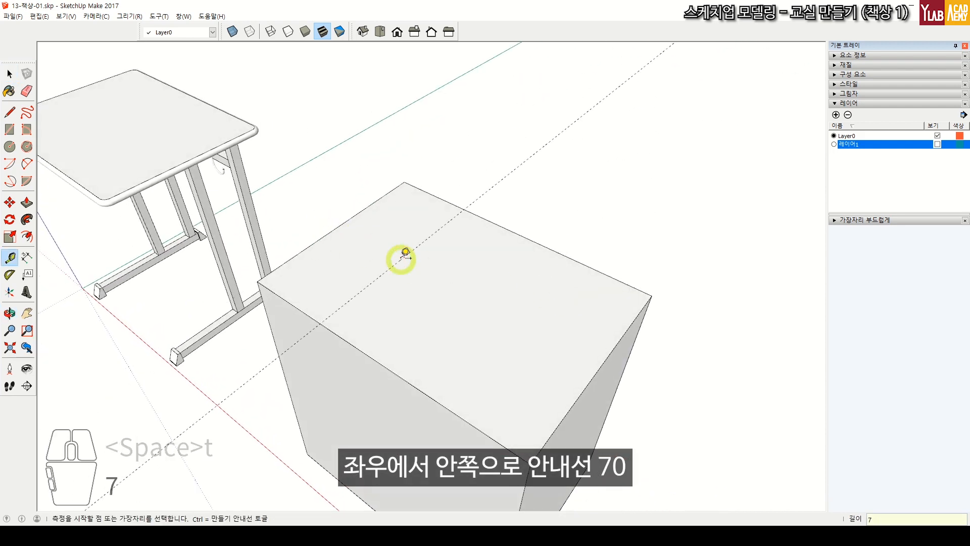
{"action": "key", "text": "Return"}
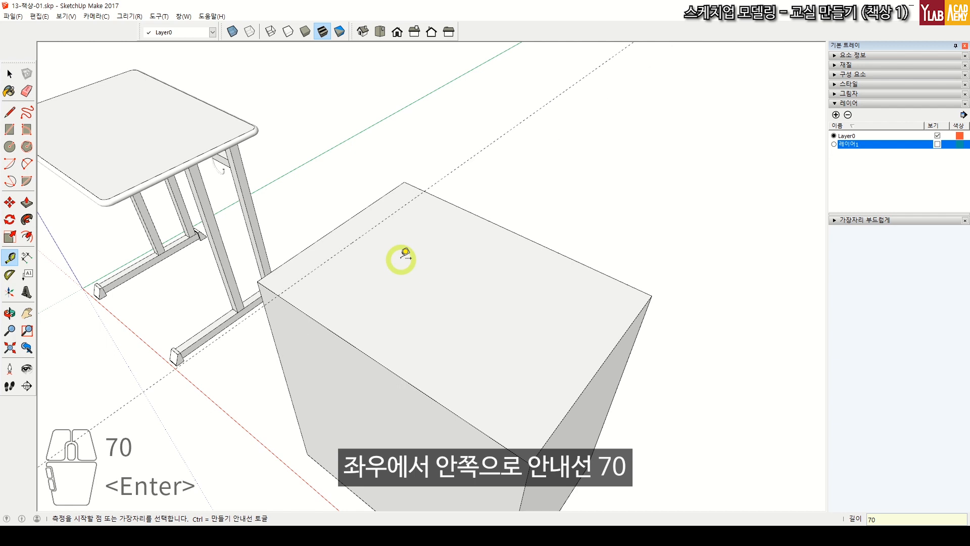
{"action": "left_click", "coordinate": [594, 374]}
{"action": "left_click", "coordinate": [563, 352]}
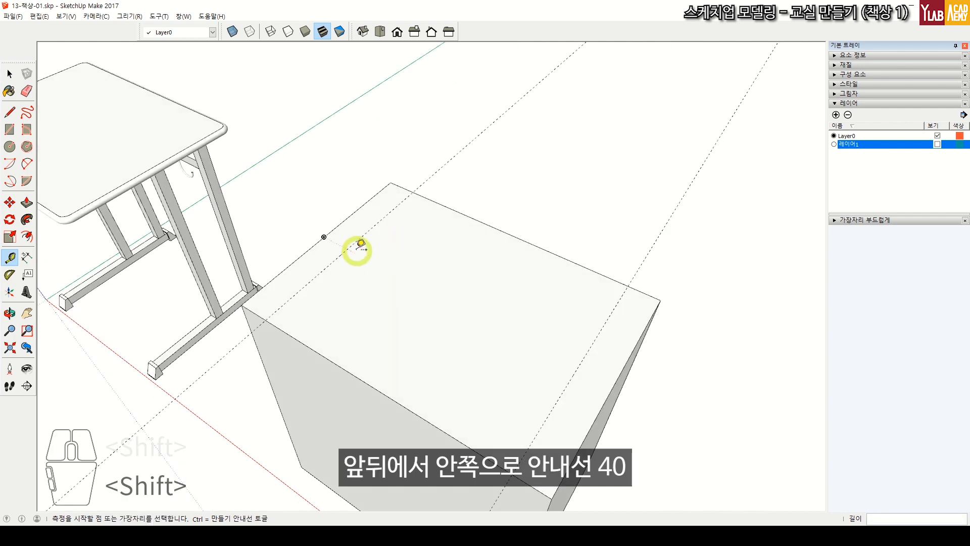
- Place guide lines 40 mm inward from the front and back edges of the box's top face
{"action": "key", "text": "t"}
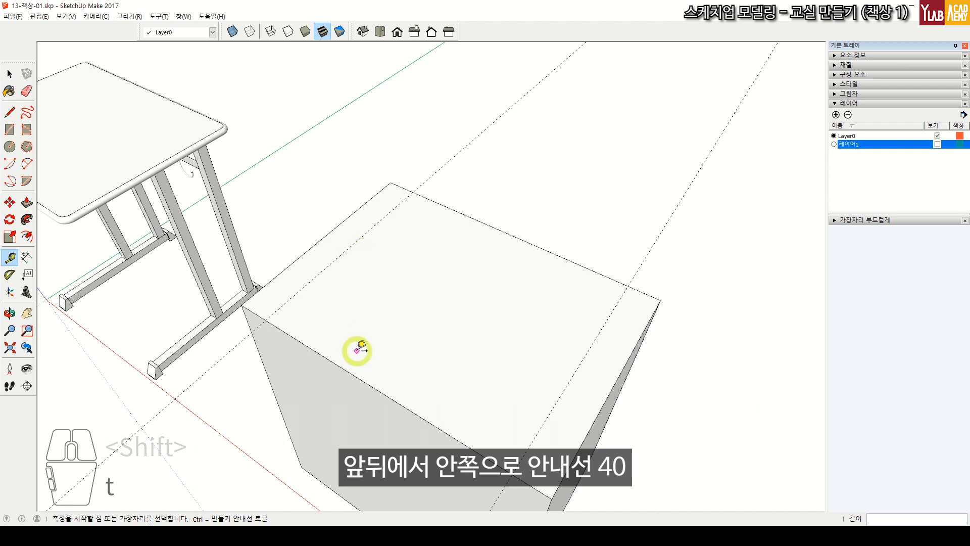
{"action": "left_click", "coordinate": [355, 376]}
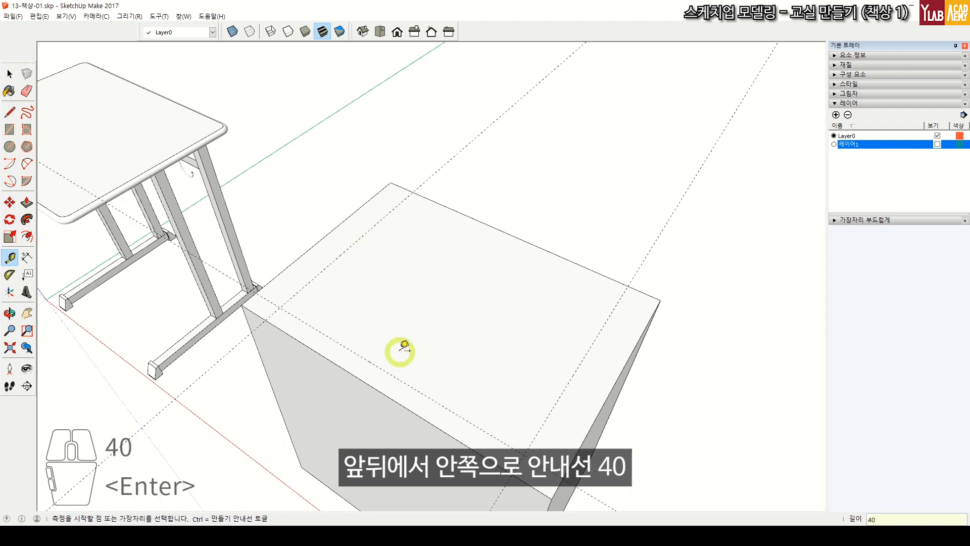
{"action": "left_click", "coordinate": [522, 240]}
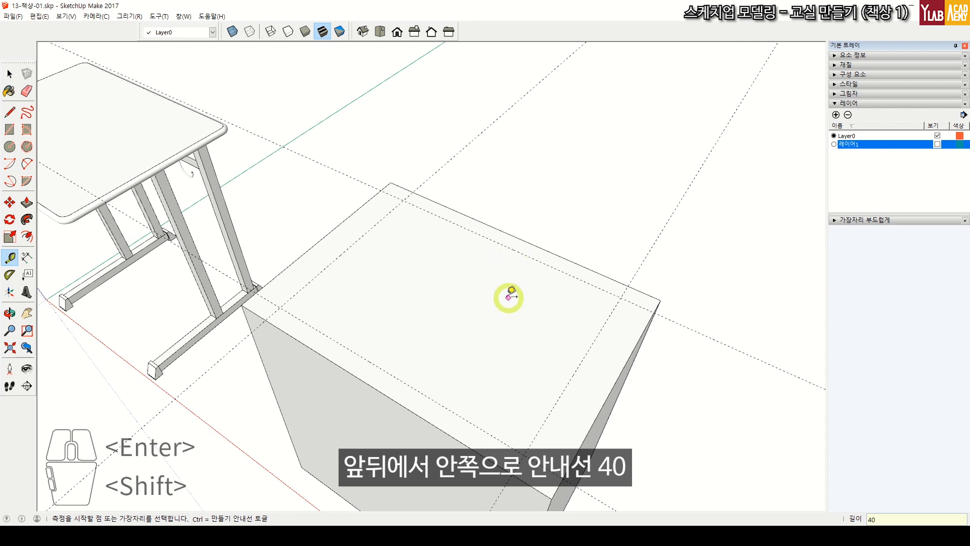
- Offset a second guide 30 mm inward from each of the four guides on the box's top face
{"action": "mouse_move", "coordinate": [507, 291]}
{"action": "middle_mouse_down", "text": "shift"}
{"action": "mouse_move", "coordinate": [479, 242]}
{"action": "mouse_move", "coordinate": [437, 257]}
{"action": "mouse_move", "coordinate": [434, 283]}
{"action": "mouse_move", "coordinate": [464, 306]}
{"action": "middle_mouse_up", "text": "shift"}
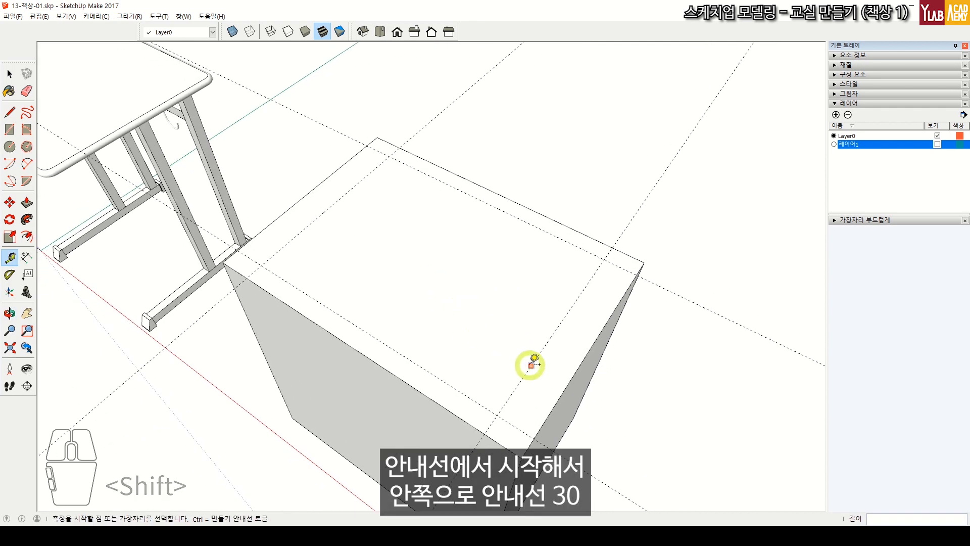
{"action": "key", "text": "t"}
{"action": "left_click", "coordinate": [584, 249]}
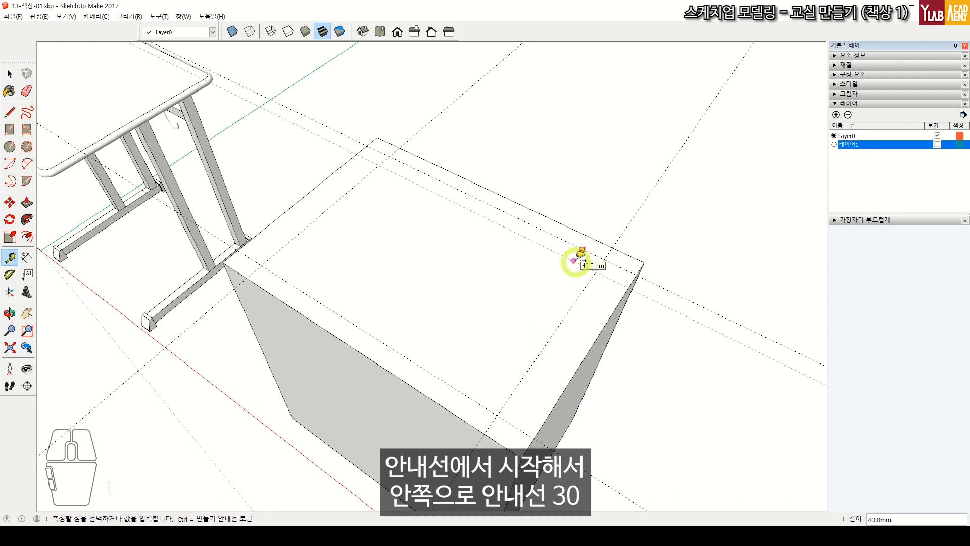
{"action": "type", "text": "30"}
{"action": "key", "text": "Return"}
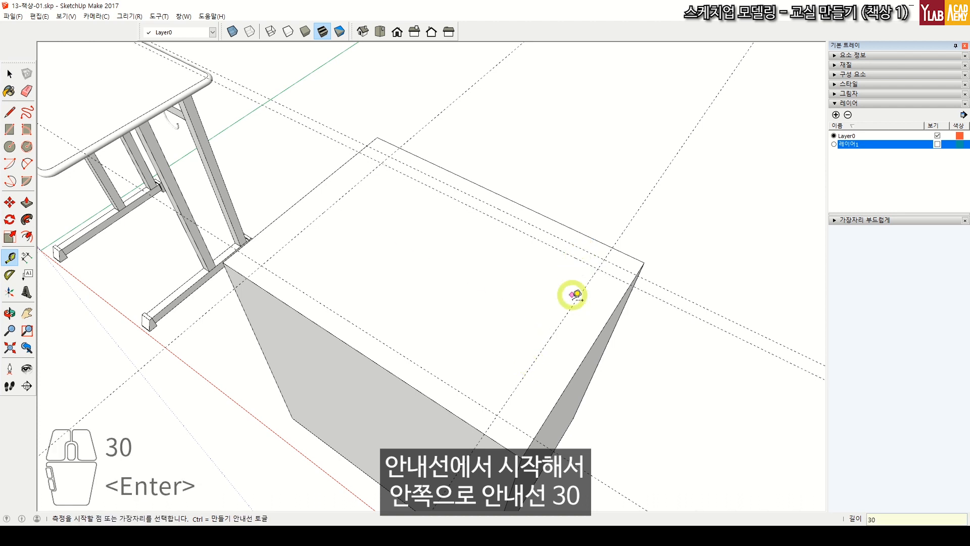
{"action": "left_click", "coordinate": [556, 308]}
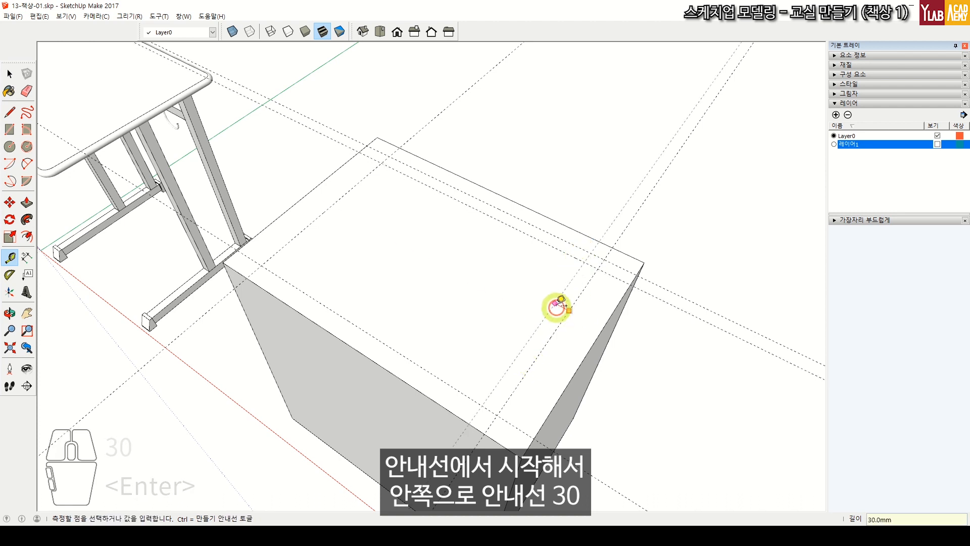
{"action": "left_click", "coordinate": [426, 358]}
{"action": "left_click", "coordinate": [331, 206]}
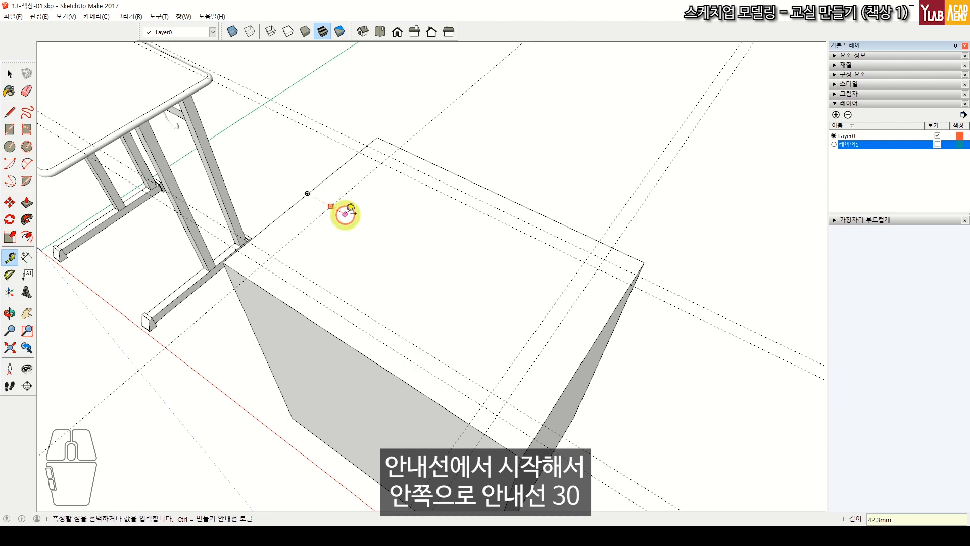
{"action": "key", "text": "space"}
{"action": "key", "text": "t"}
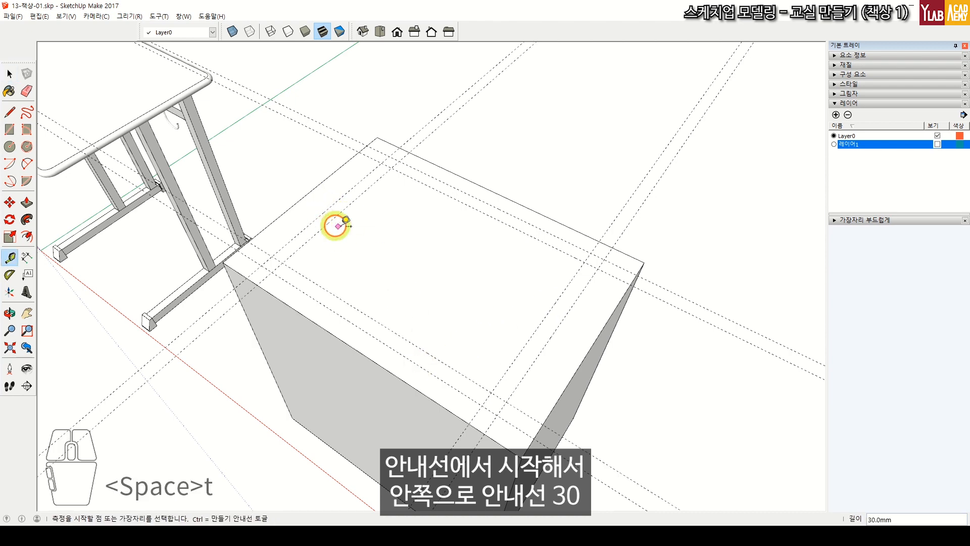
- Draw a rectangle between the paired guides along one short side, from back to front guide, and pull it up 30 mm
{"action": "middle_click_drag", "start_coordinate": [336, 223], "coordinate": [404, 257], "text": "shift"}
{"action": "middle_click_drag", "start_coordinate": [433, 288], "coordinate": [450, 255], "text": "shift"}
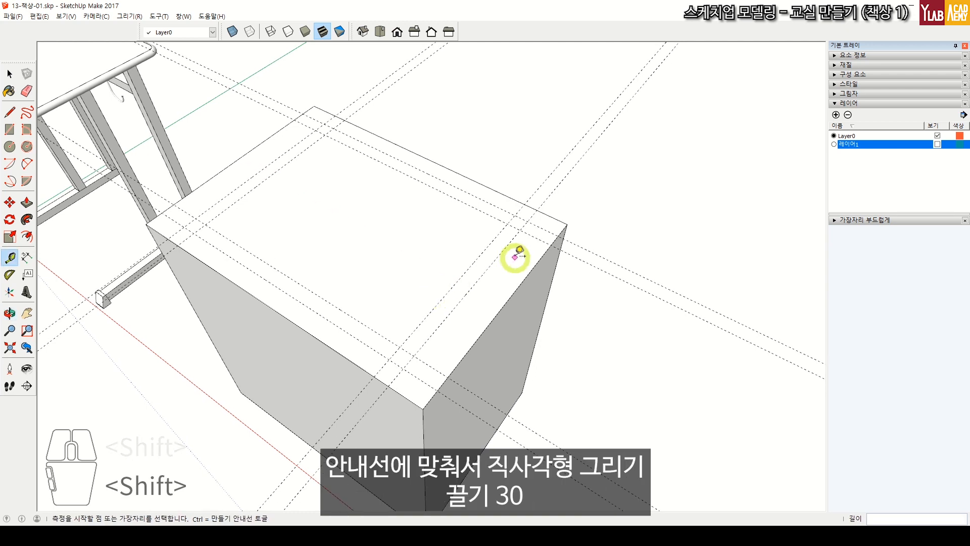
{"action": "key", "text": "r"}
{"action": "left_click", "coordinate": [508, 223]}
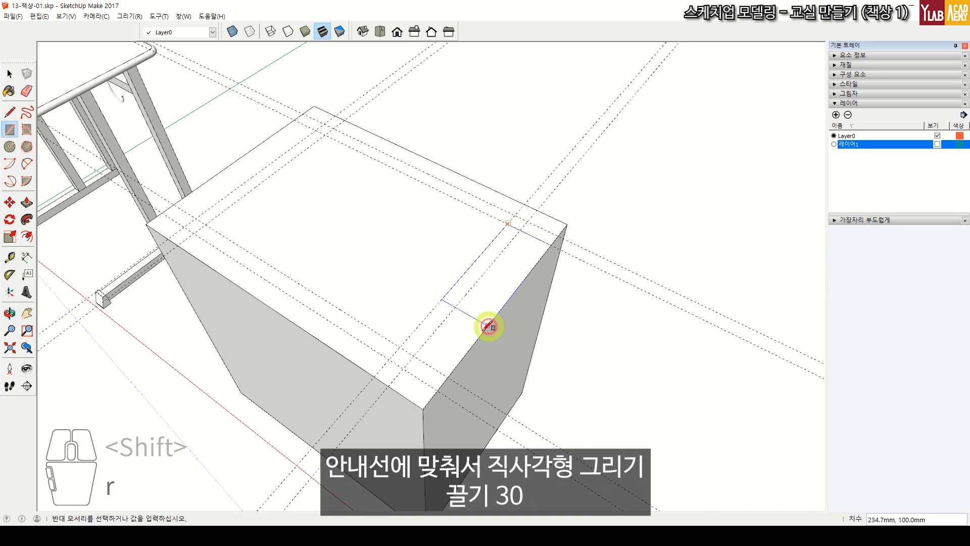
{"action": "left_click", "coordinate": [404, 366]}
{"action": "key", "text": "space"}
{"action": "key", "text": "p"}
{"action": "left_click", "coordinate": [423, 337]}
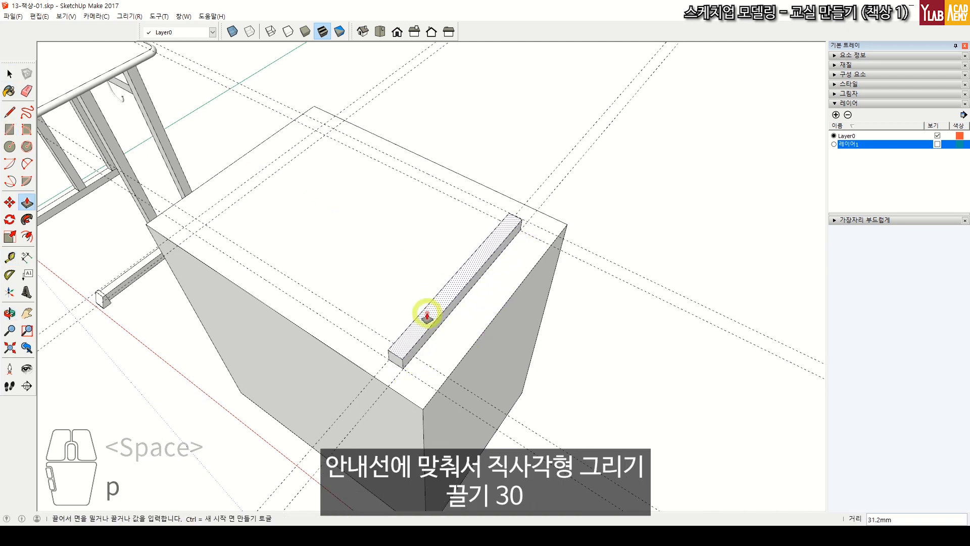
{"action": "type", "text": "30"}
{"action": "key", "text": "Return"}
- Select the whole side bar and make it a group
{"action": "key", "text": "space"}
{"action": "triple_click", "coordinate": [427, 310]}
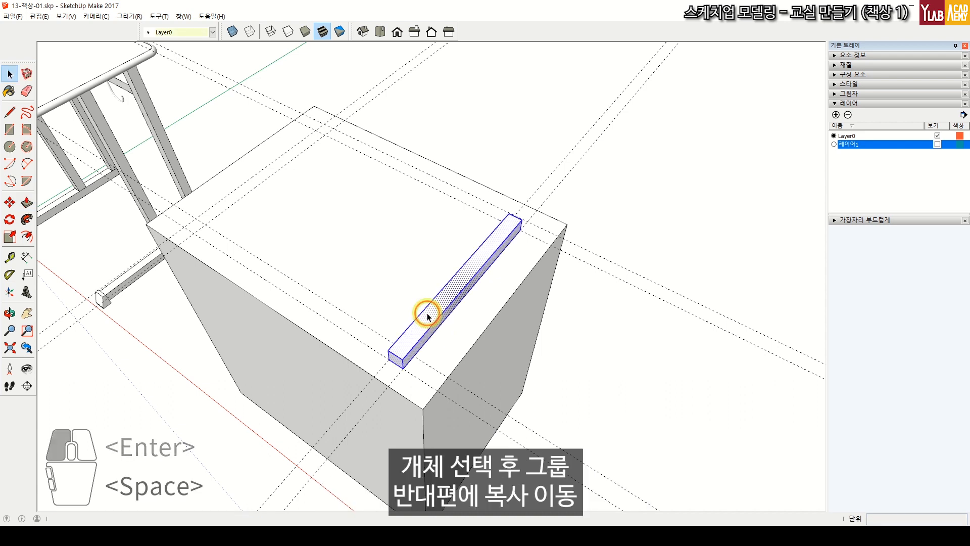
{"action": "right_click", "coordinate": [427, 314]}
{"action": "left_click", "coordinate": [457, 400]}
- Copy the side bar group 530 mm across to the matching guide intersection on the opposite side
{"action": "key", "text": "m"}
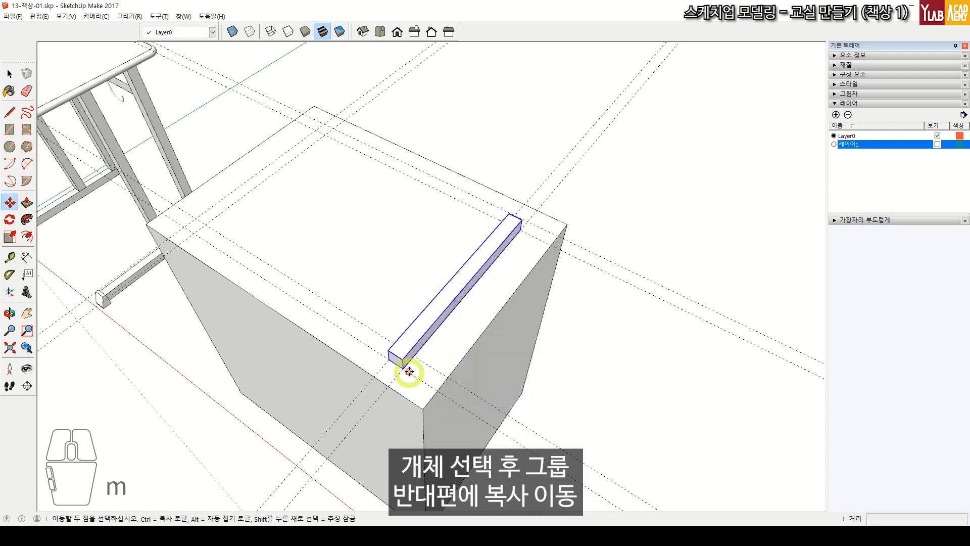
{"action": "left_click", "coordinate": [404, 368]}
{"action": "key", "text": "ctrl"}
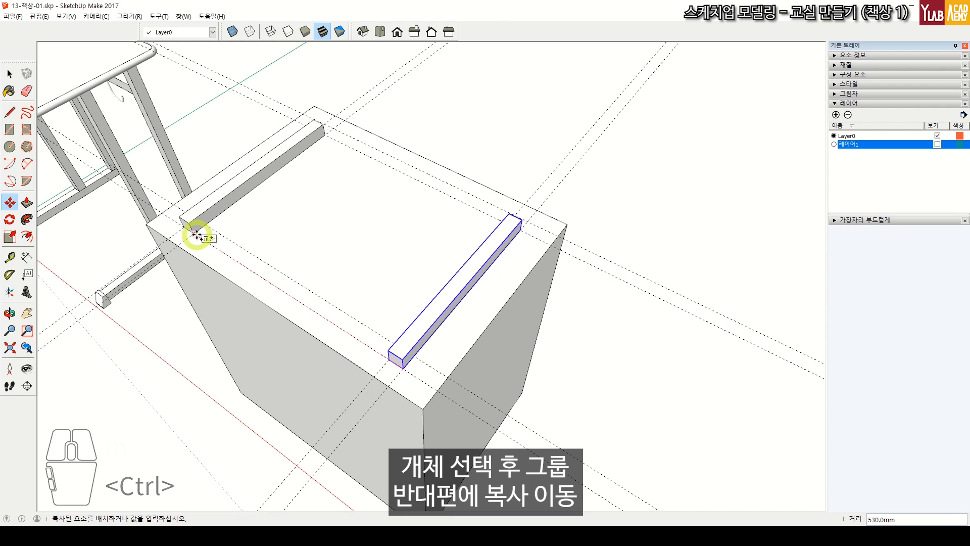
{"action": "left_click", "coordinate": [193, 233]}
- Draw a rectangle between the two side bars along the front guides and pull it up to the bars' top height
{"action": "key", "text": "shift"}
{"action": "middle_click_drag", "start_coordinate": [406, 300], "coordinate": [418, 281]}
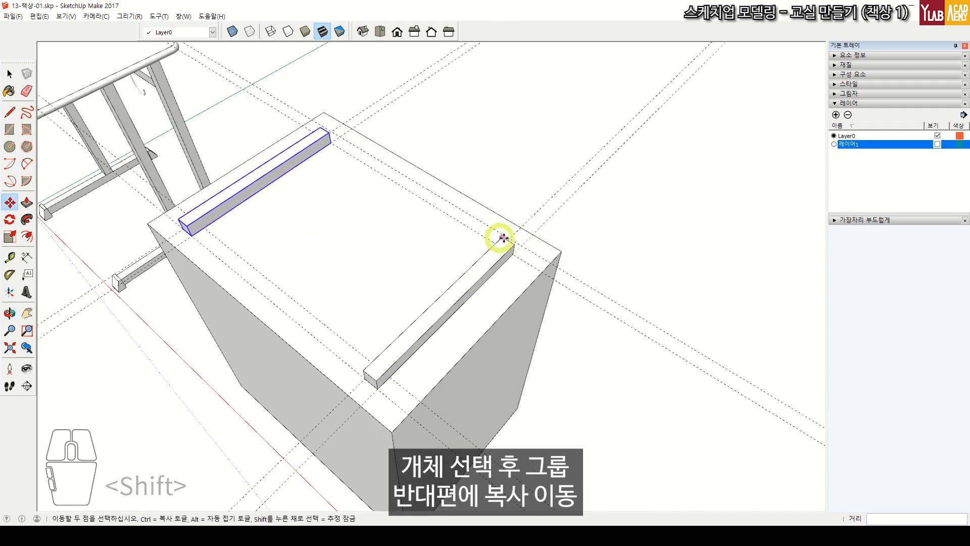
{"action": "key", "text": "space"}
{"action": "key", "text": "r"}
{"action": "left_click", "coordinate": [205, 231]}
{"action": "middle_click_drag", "start_coordinate": [404, 371], "coordinate": [402, 338]}
{"action": "left_click", "coordinate": [507, 348]}
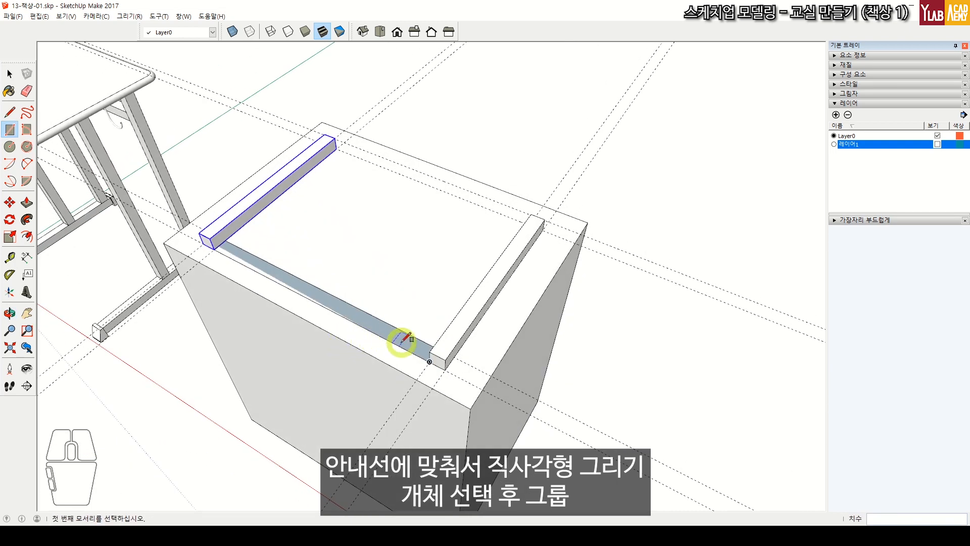
{"action": "key", "text": "p"}
{"action": "left_click", "coordinate": [404, 338]}
{"action": "left_click", "coordinate": [464, 326]}
{"action": "key", "text": "space"}
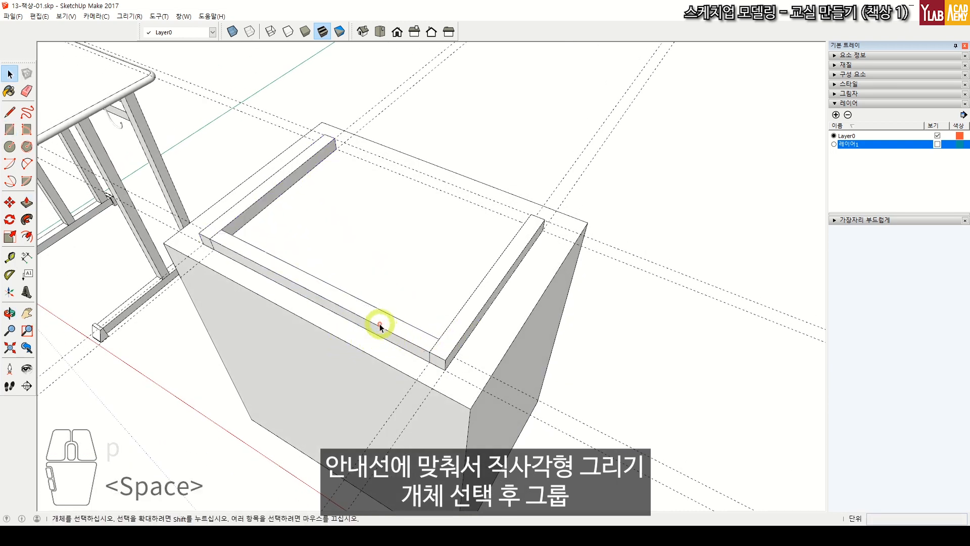
- Select the whole front crossbar and make it a group
{"action": "left_click", "coordinate": [380, 326]}
{"action": "right_click", "coordinate": [380, 326]}
{"action": "left_click", "coordinate": [419, 404]}
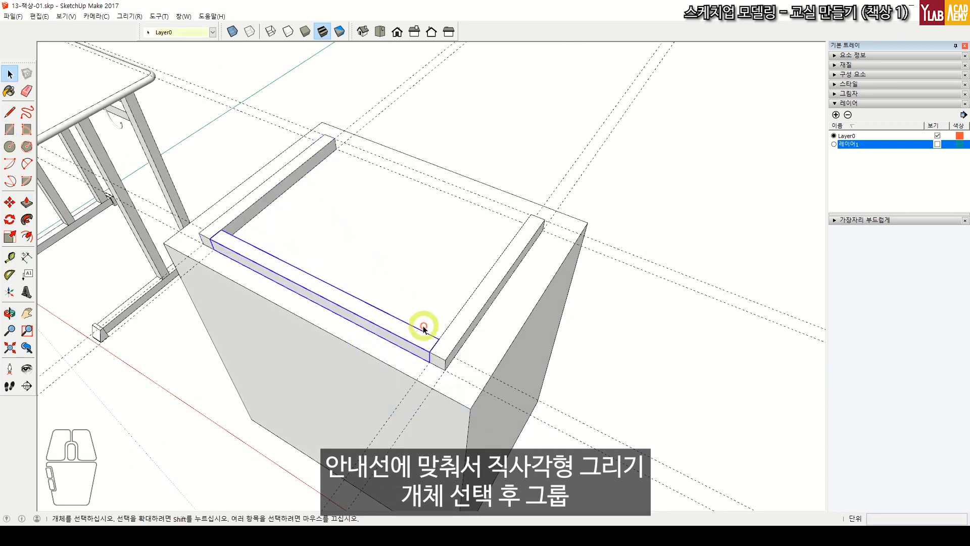
- Move the front crossbar group 10 mm inward along the Y axis
{"action": "middle_click_drag", "start_coordinate": [423, 325], "coordinate": [388, 353]}
{"action": "scroll", "coordinate": [389, 353], "scroll_direction": "up", "scroll_amount": 2}
{"action": "key", "text": "m"}
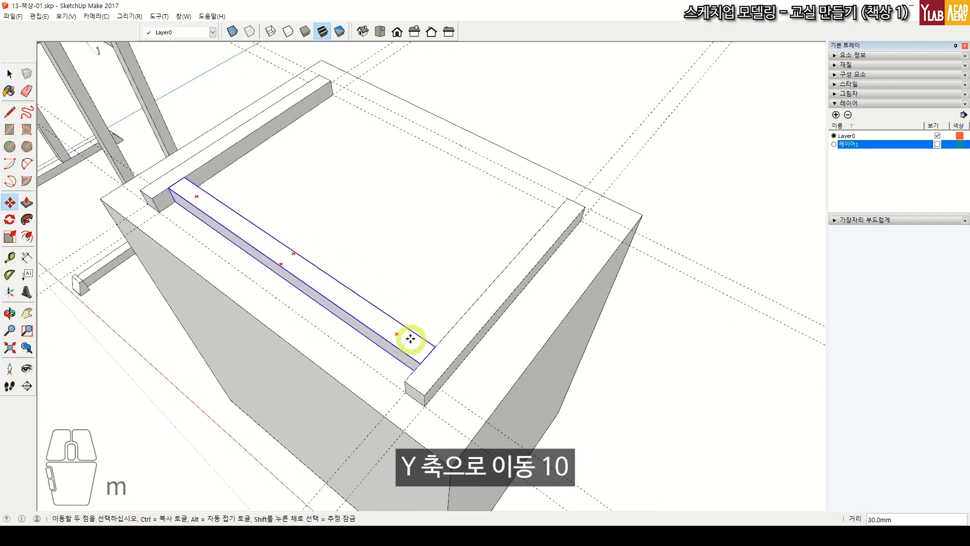
{"action": "left_click", "coordinate": [409, 336]}
{"action": "key", "text": "Return"}
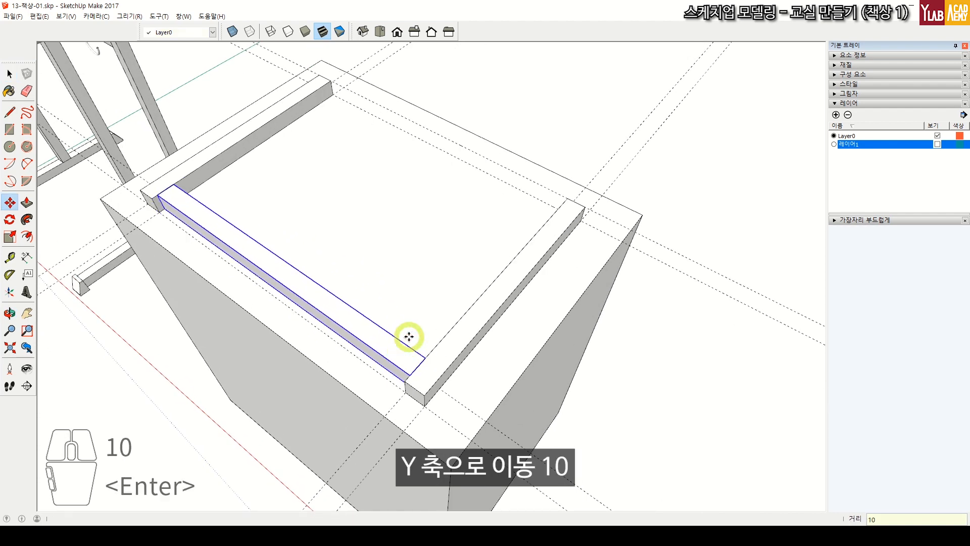
- Draw a 30 × 30 mm square between the guides at the near side bar's open end and pull it up to bar height
{"action": "middle_click_drag", "start_coordinate": [437, 297], "coordinate": [439, 329]}
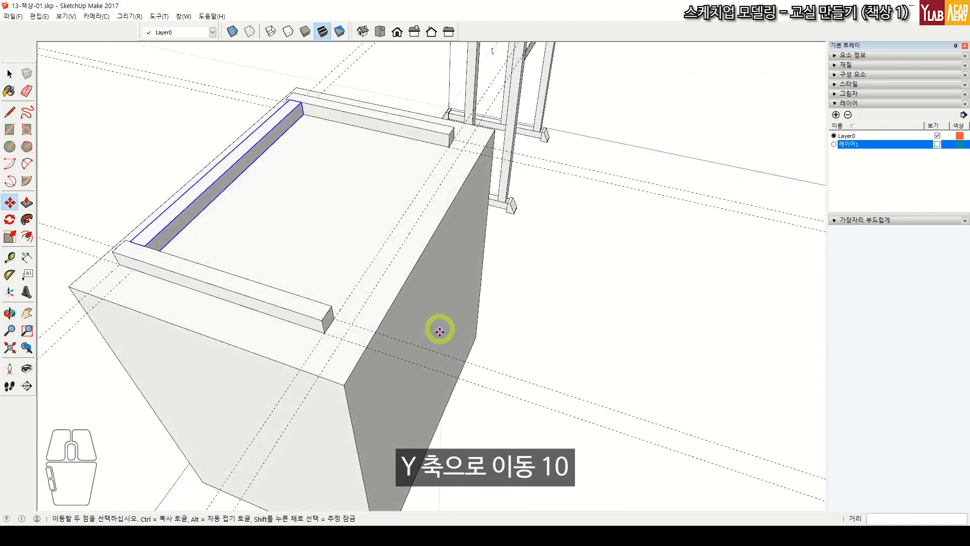
{"action": "scroll", "coordinate": [336, 331], "scroll_direction": "up", "scroll_amount": 1}
{"action": "key", "text": "r"}
{"action": "left_click", "coordinate": [333, 316]}
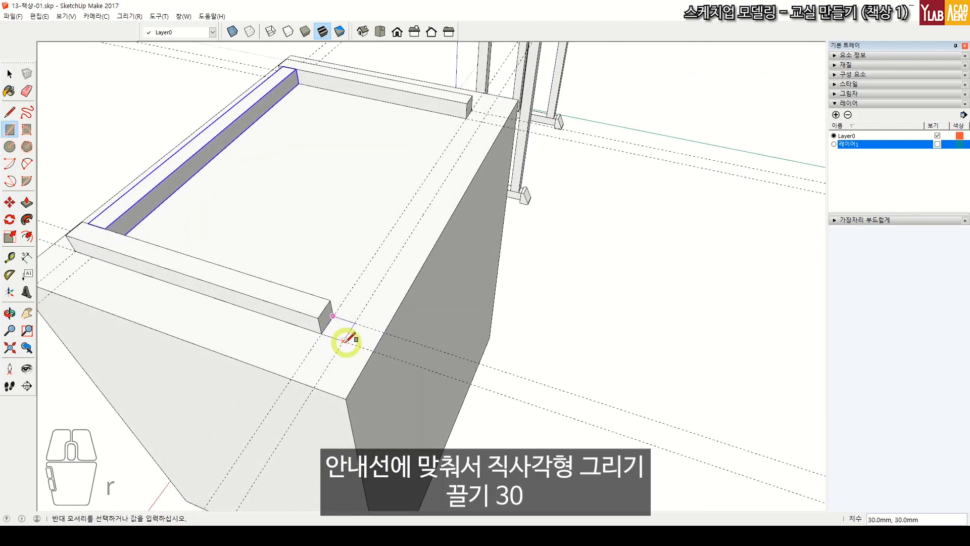
{"action": "left_click", "coordinate": [344, 341]}
{"action": "key", "text": "space"}
{"action": "key", "text": "p"}
{"action": "left_click", "coordinate": [335, 329]}
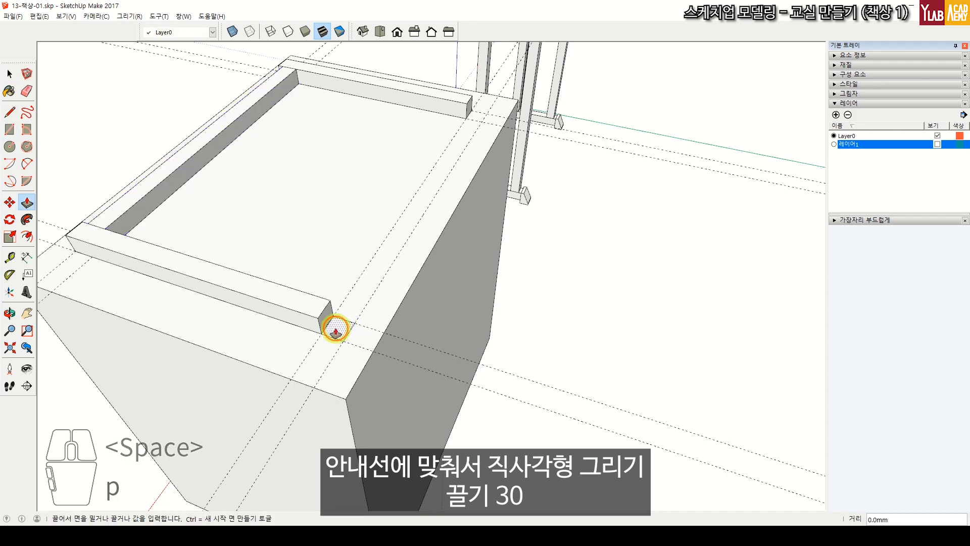
{"action": "left_click", "coordinate": [293, 308]}
{"action": "key", "text": "space"}
{"action": "scroll", "coordinate": [360, 322], "scroll_direction": "down", "scroll_amount": 2}
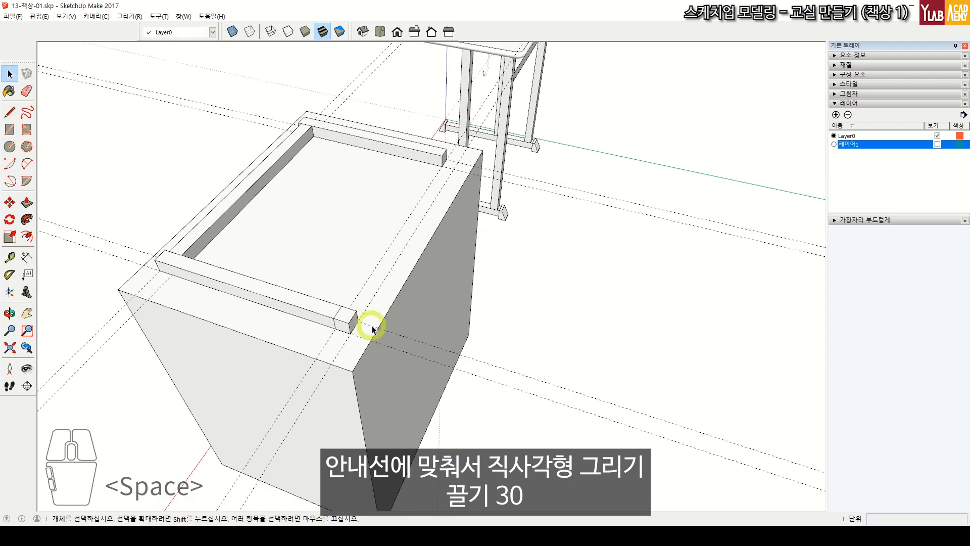
{"action": "middle_click_drag", "start_coordinate": [372, 328], "coordinate": [356, 341], "text": "shift"}
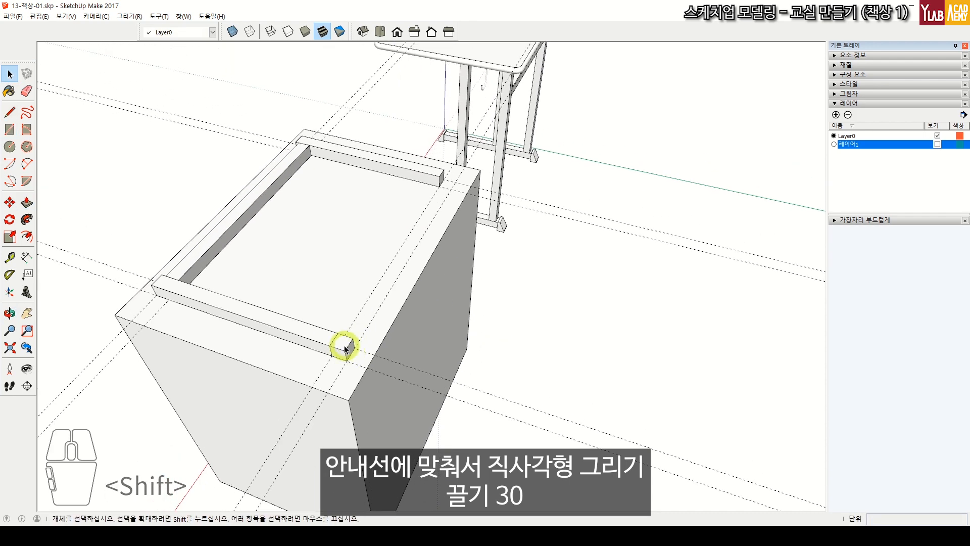
{"action": "scroll", "coordinate": [344, 347], "scroll_direction": "down", "scroll_amount": 1}
- On the box's side face, place a guide 40 mm above the bottom edge and another 30 mm below that guide
{"action": "middle_click_drag", "start_coordinate": [408, 313], "coordinate": [498, 286]}
{"action": "middle_click_drag", "start_coordinate": [601, 280], "coordinate": [519, 156]}
{"action": "middle_click_drag", "start_coordinate": [430, 455], "coordinate": [533, 279]}
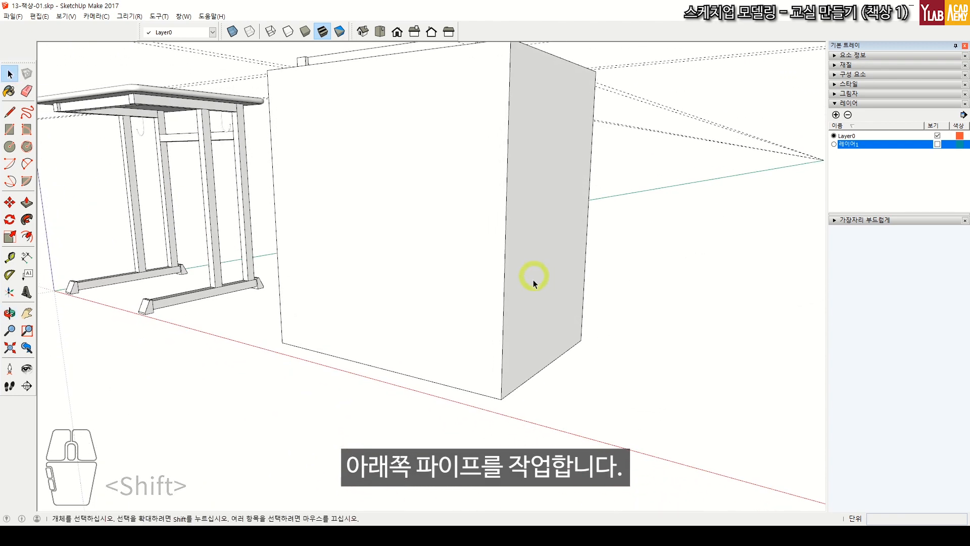
{"action": "key", "text": "t"}
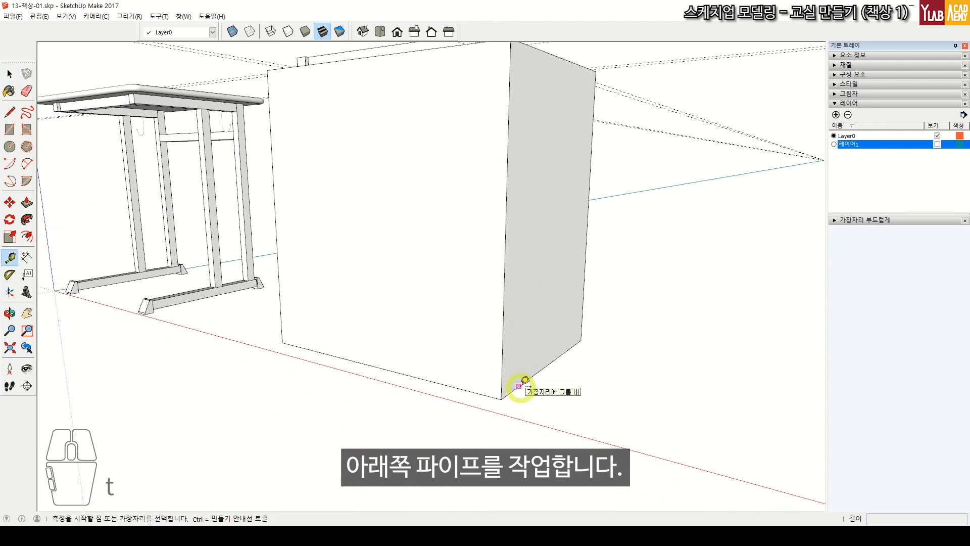
{"action": "middle_click_drag", "start_coordinate": [580, 243], "coordinate": [560, 247], "text": "shift"}
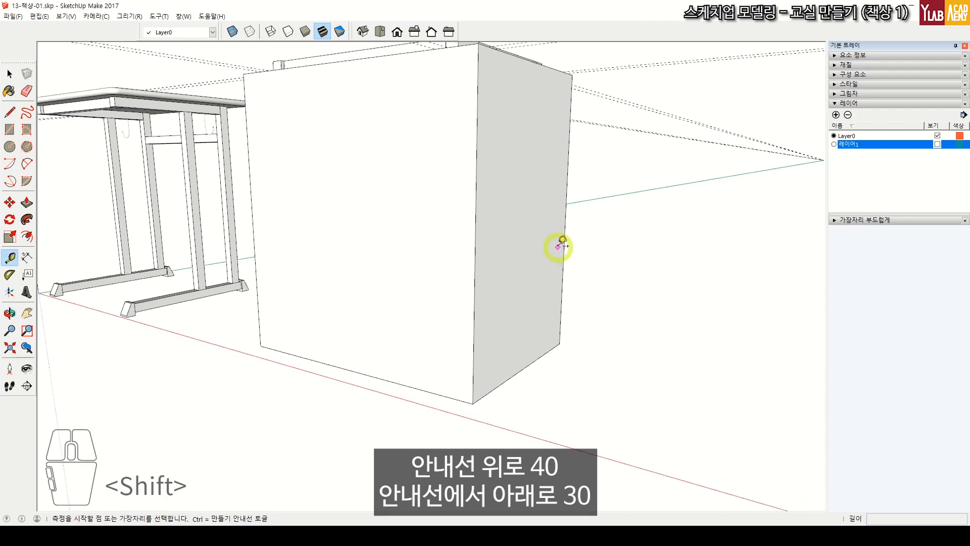
{"action": "left_click", "coordinate": [500, 384]}
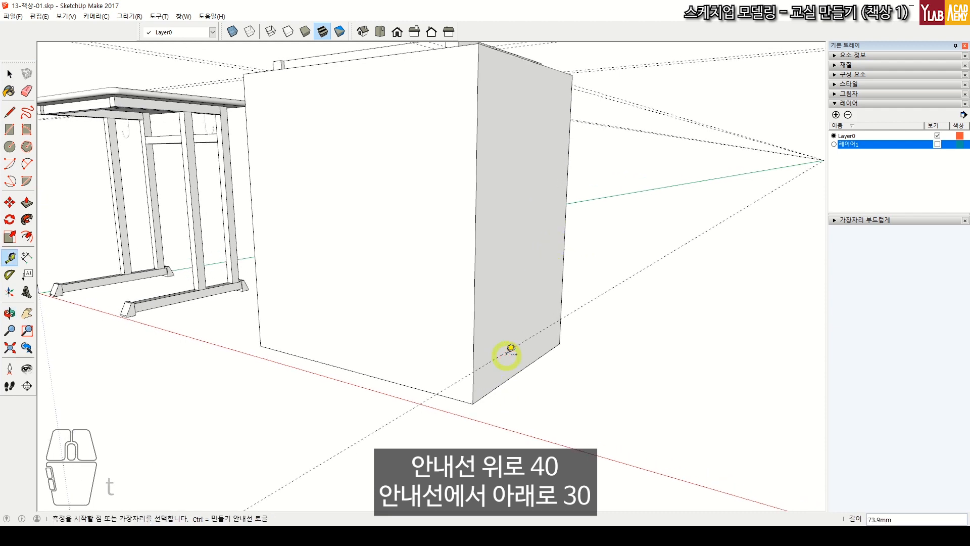
{"action": "scroll", "coordinate": [505, 364], "scroll_direction": "up", "scroll_amount": 4}
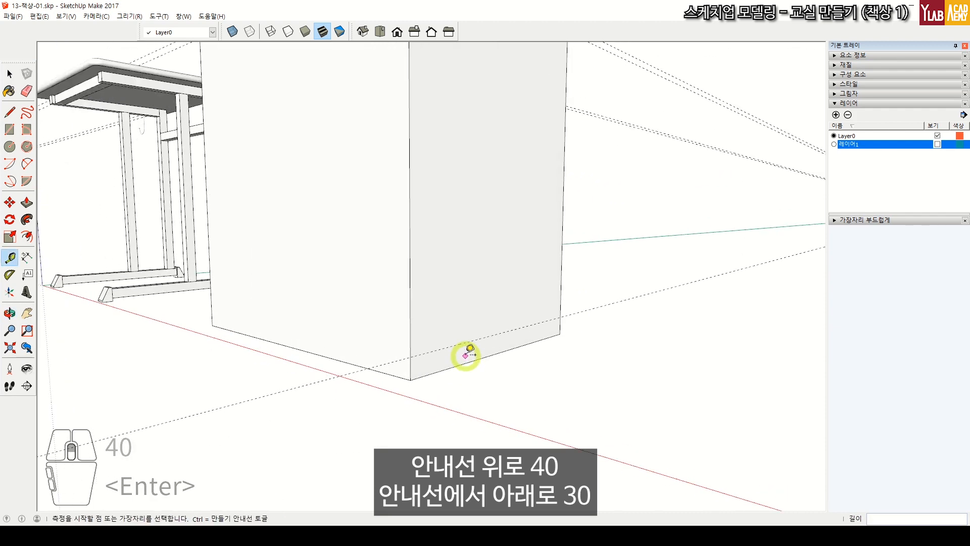
{"action": "left_click", "coordinate": [453, 344]}
{"action": "left_click", "coordinate": [457, 350]}
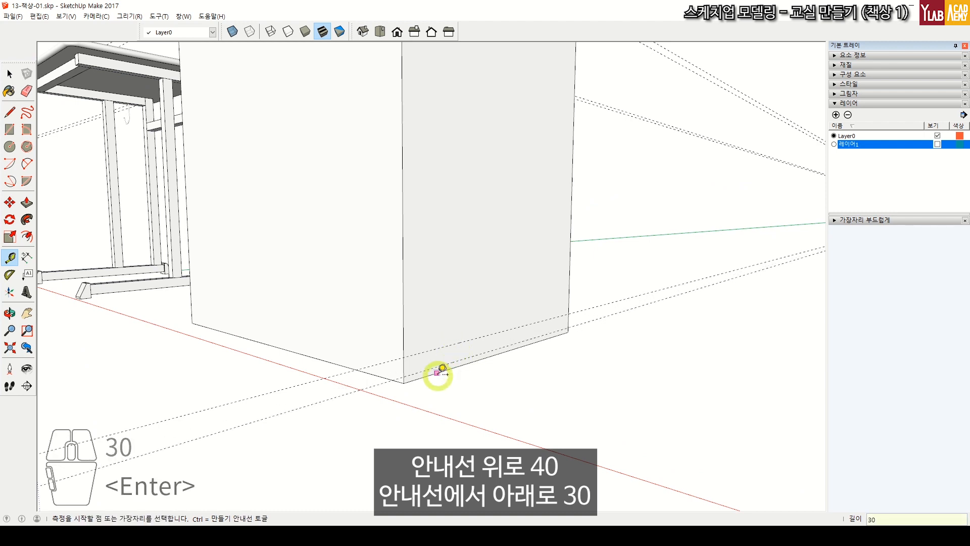
- Place vertical guides 30 mm inward from the front and back edges of the same side face
{"action": "mouse_move", "coordinate": [439, 372]}
{"action": "middle_mouse_down", "text": "shift"}
{"action": "mouse_move", "coordinate": [527, 341]}
{"action": "mouse_move", "coordinate": [459, 277]}
{"action": "middle_mouse_up", "text": "shift"}
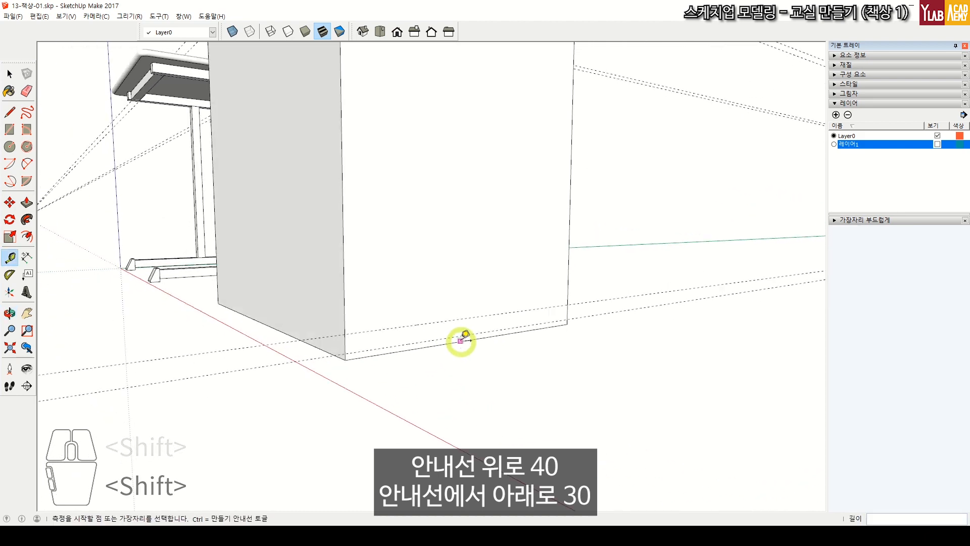
{"action": "left_click", "coordinate": [345, 304]}
{"action": "left_click", "coordinate": [367, 299]}
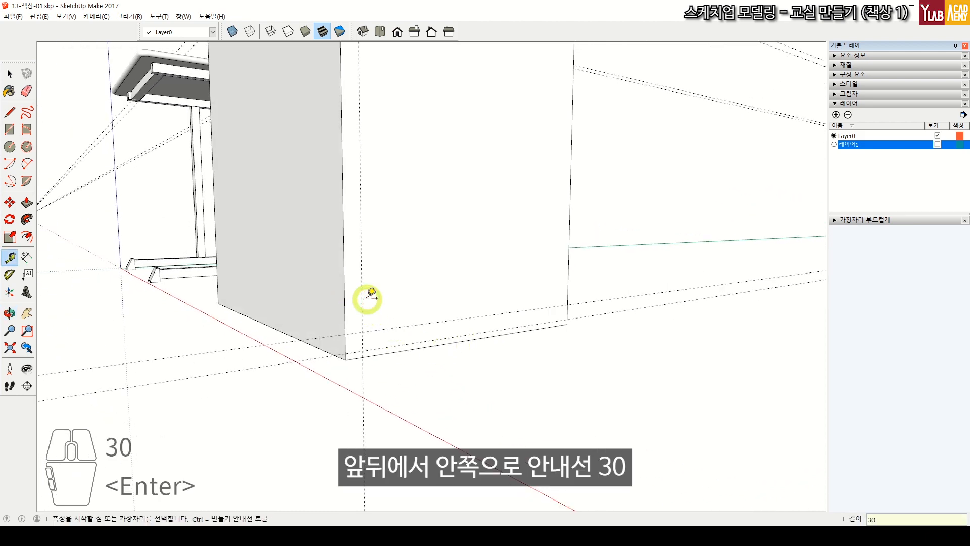
{"action": "scroll", "coordinate": [366, 298], "scroll_direction": "down", "scroll_amount": 5}
{"action": "middle_click_drag", "start_coordinate": [485, 290], "coordinate": [364, 323]}
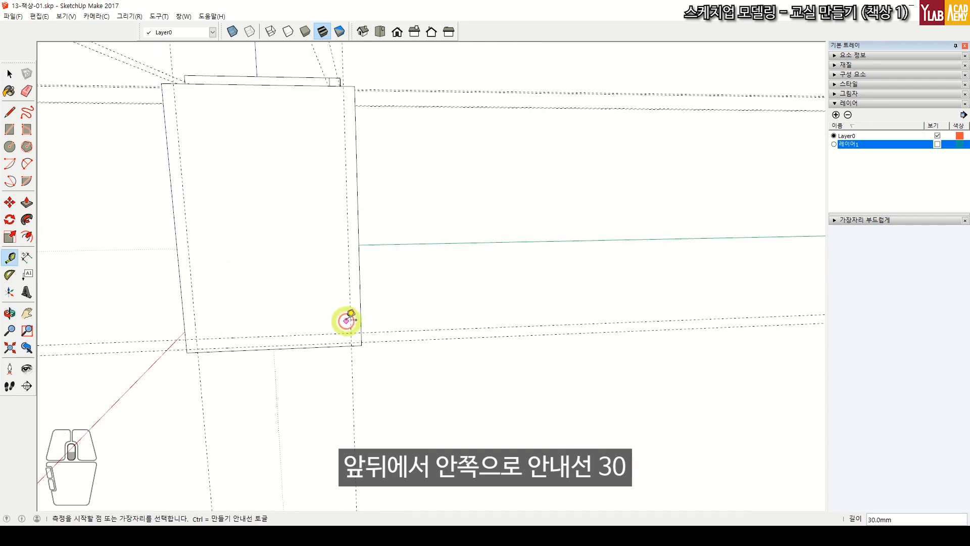
{"action": "scroll", "coordinate": [346, 320], "scroll_direction": "down", "scroll_amount": 3}
{"action": "mouse_move", "coordinate": [385, 264]}
{"action": "middle_mouse_down"}
{"action": "mouse_move", "coordinate": [238, 403]}
{"action": "mouse_move", "coordinate": [535, 305]}
{"action": "middle_mouse_up"}
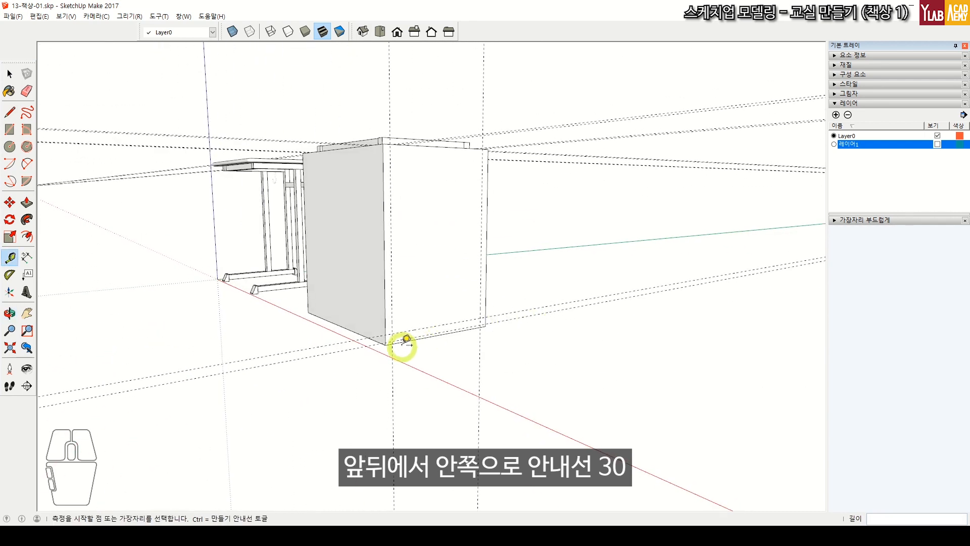
- Draw a rectangle between the lower guides on the side face and pull it out 30 mm as the bottom pipe
{"action": "scroll", "coordinate": [406, 339], "scroll_direction": "up", "scroll_amount": 3}
{"action": "key", "text": "r"}
{"action": "left_click", "coordinate": [380, 319]}
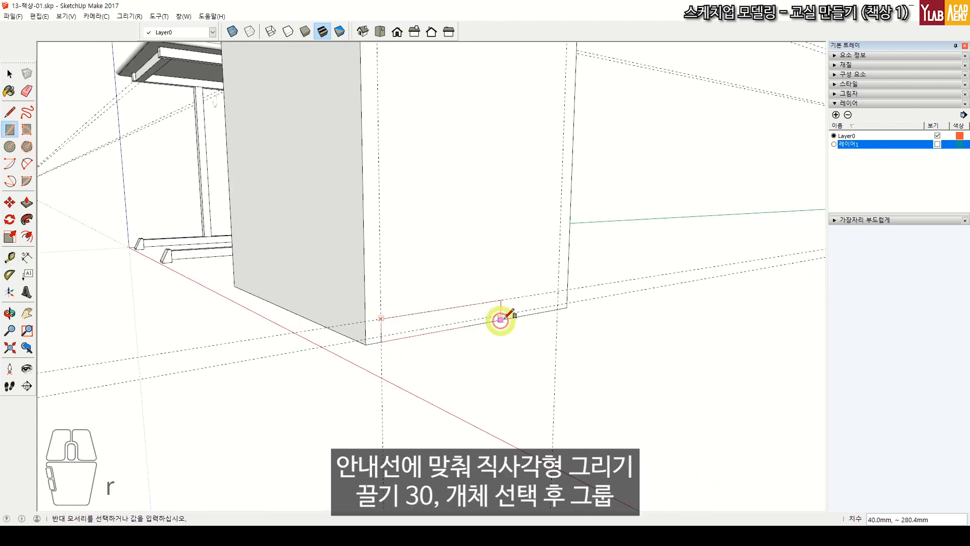
{"action": "left_click", "coordinate": [557, 303]}
{"action": "key", "text": "p"}
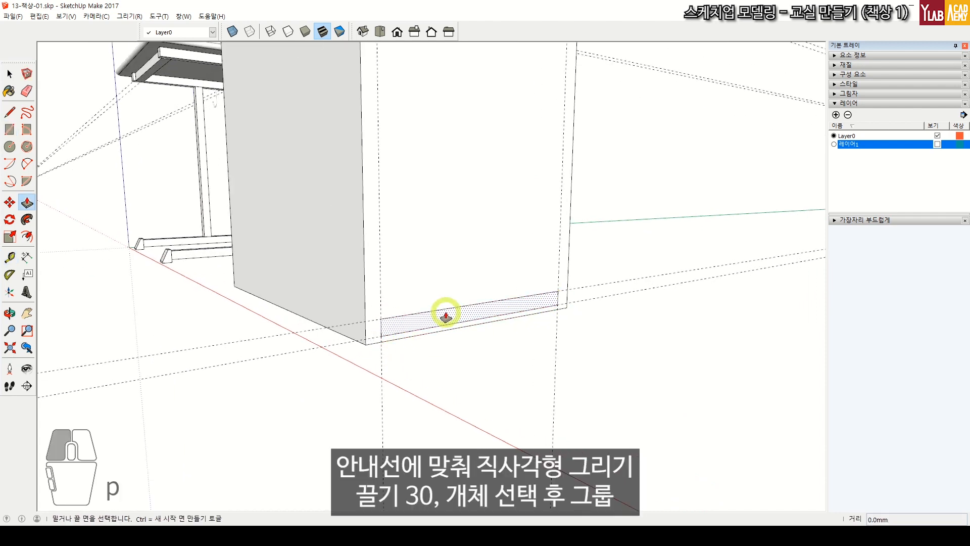
{"action": "left_click", "coordinate": [447, 314]}
{"action": "type", "text": "30"}
{"action": "key", "text": "Return"}
{"action": "key", "text": "space"}
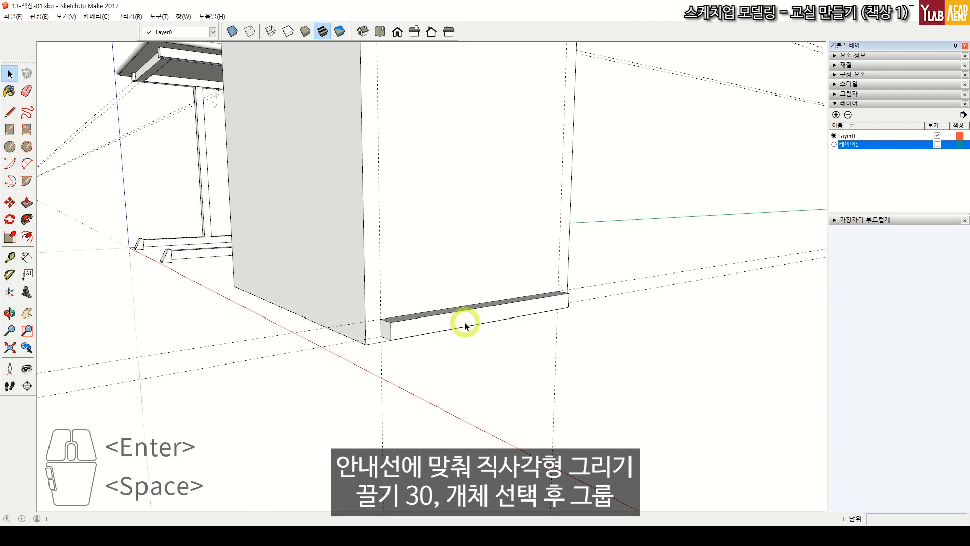
- Select the whole bottom pipe and make it a group
{"action": "triple_click", "coordinate": [454, 325]}
{"action": "right_click", "coordinate": [454, 326]}
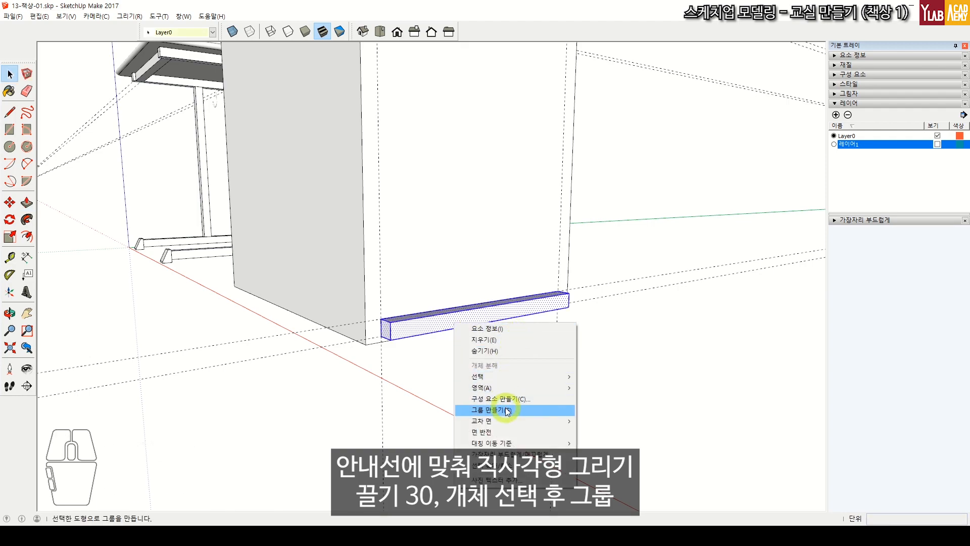
{"action": "left_click", "coordinate": [491, 410]}
{"action": "middle_click_drag", "start_coordinate": [487, 384], "coordinate": [501, 320]}
{"action": "key", "text": "space"}
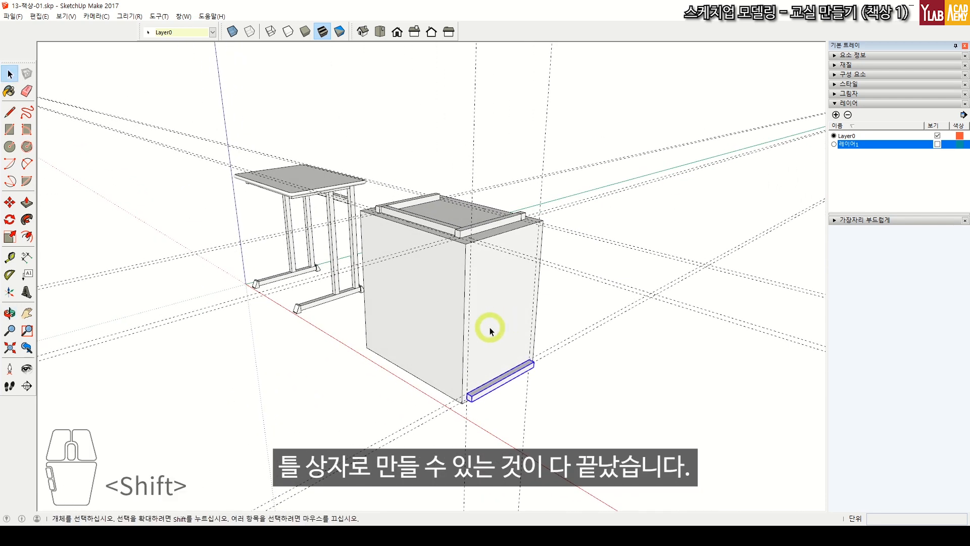
- Delete all guides in the model and erase the template box
{"action": "middle_click_drag", "start_coordinate": [489, 320], "coordinate": [475, 317], "text": "shift"}
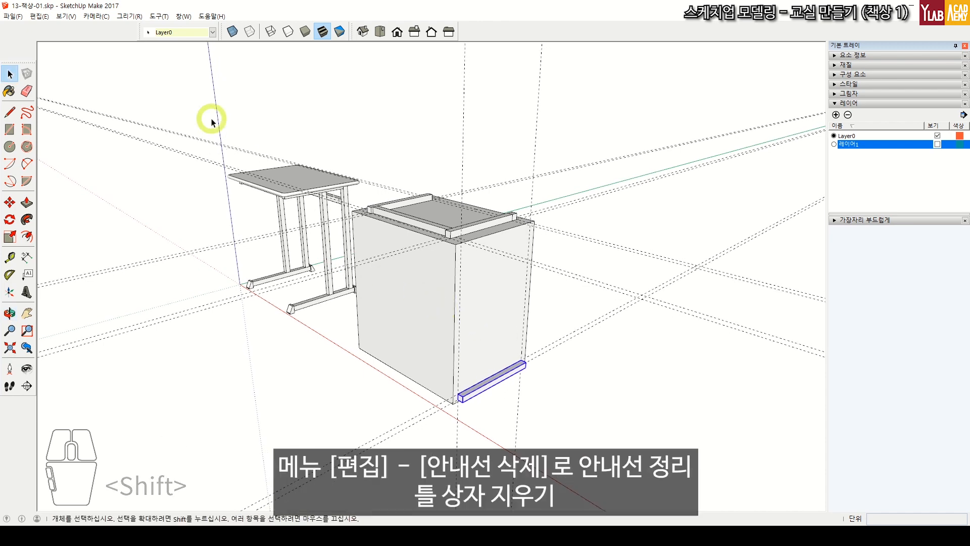
{"action": "left_click", "coordinate": [66, 17]}
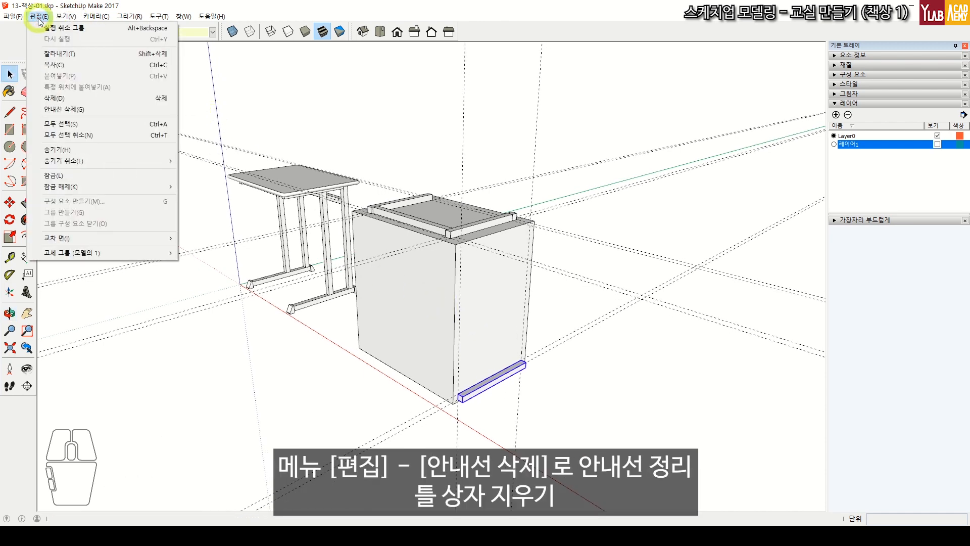
{"action": "left_click", "coordinate": [82, 111]}
{"action": "key", "text": "space"}
{"action": "key", "text": "e"}
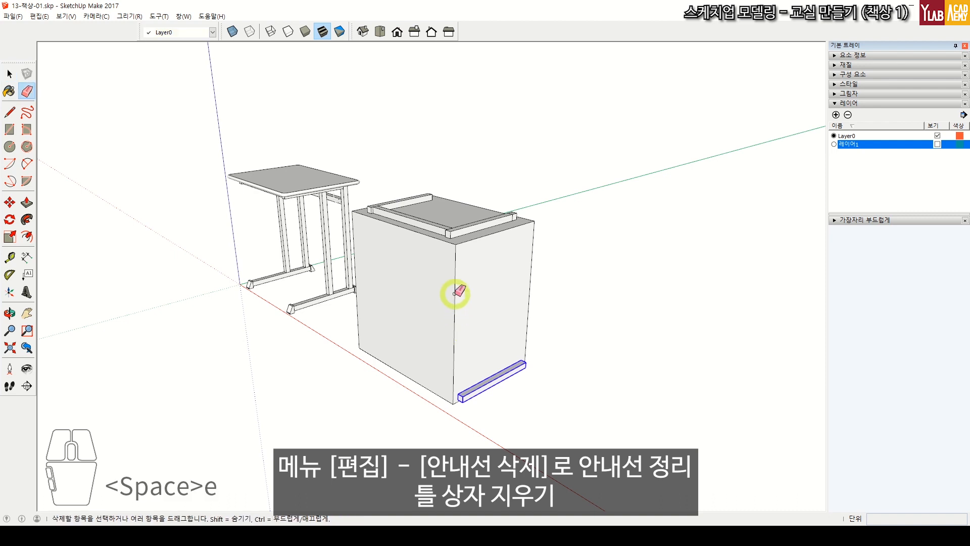
{"action": "left_click", "coordinate": [453, 321]}
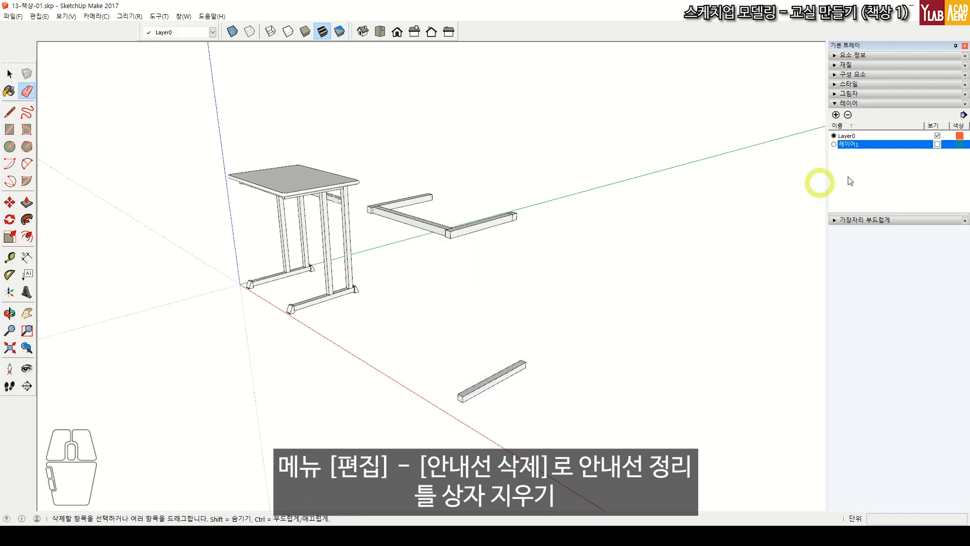
- Show the 레이어1 layer again and move the tabletop down 20 mm along the Z axis
{"action": "left_click", "coordinate": [937, 144]}
{"action": "scroll", "coordinate": [455, 209], "scroll_direction": "up", "scroll_amount": 3}
{"action": "key", "text": "space"}
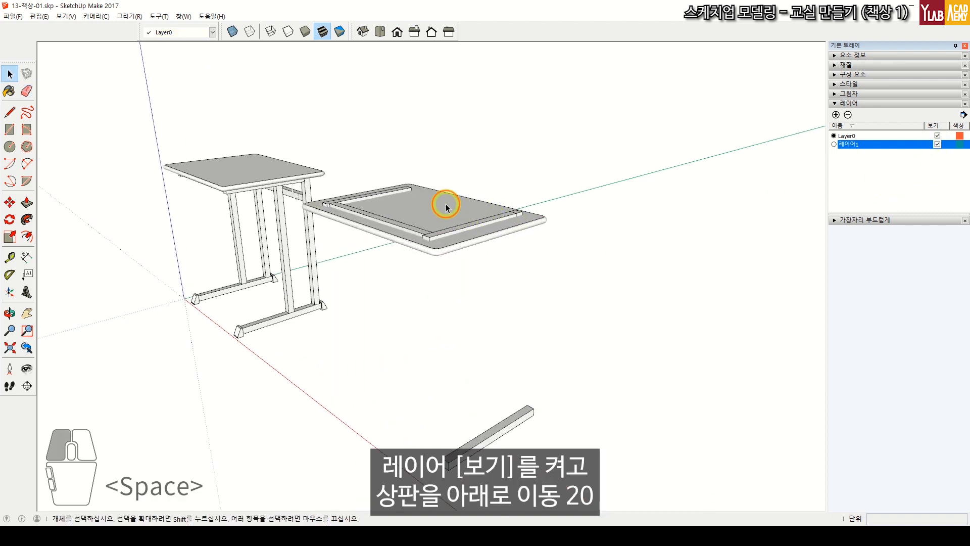
{"action": "left_click", "coordinate": [441, 210]}
{"action": "key", "text": "m"}
{"action": "left_click", "coordinate": [436, 192]}
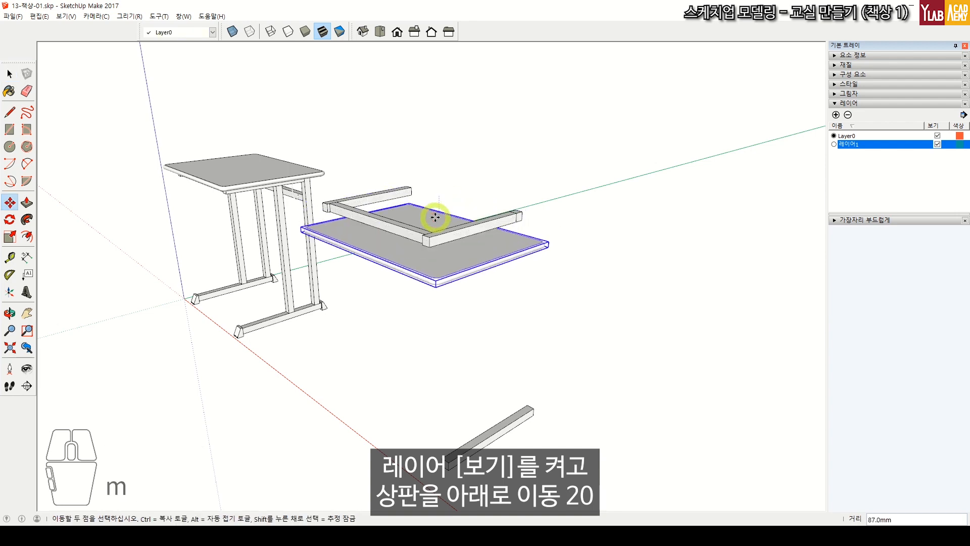
{"action": "key", "text": "Return"}
{"action": "key", "text": "space"}
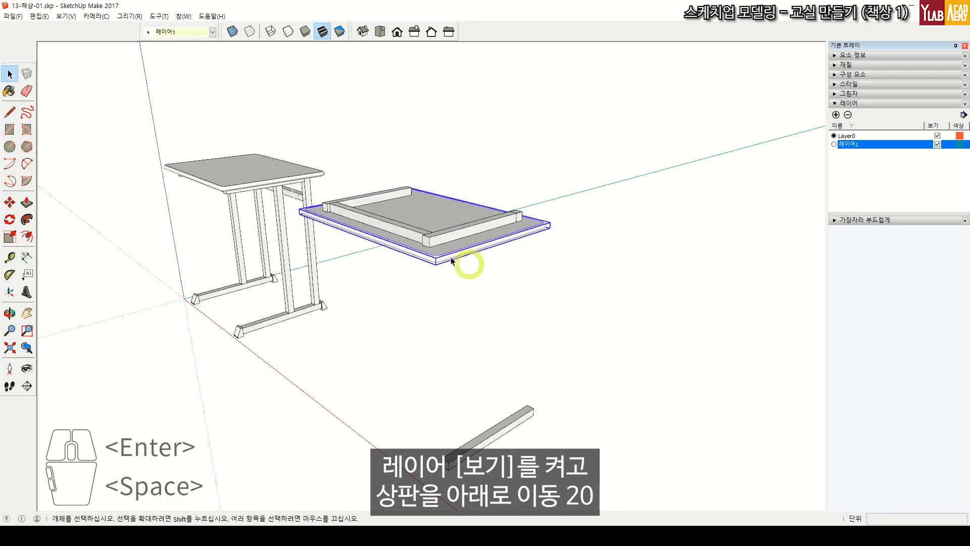
- Select all the support frame bars under the new desk, leaving the tabletop out of the selection
{"action": "middle_click_drag", "start_coordinate": [504, 269], "coordinate": [456, 188]}
{"action": "left_click_drag", "start_coordinate": [360, 134], "coordinate": [686, 268]}
{"action": "left_click", "coordinate": [612, 229], "text": "shift"}
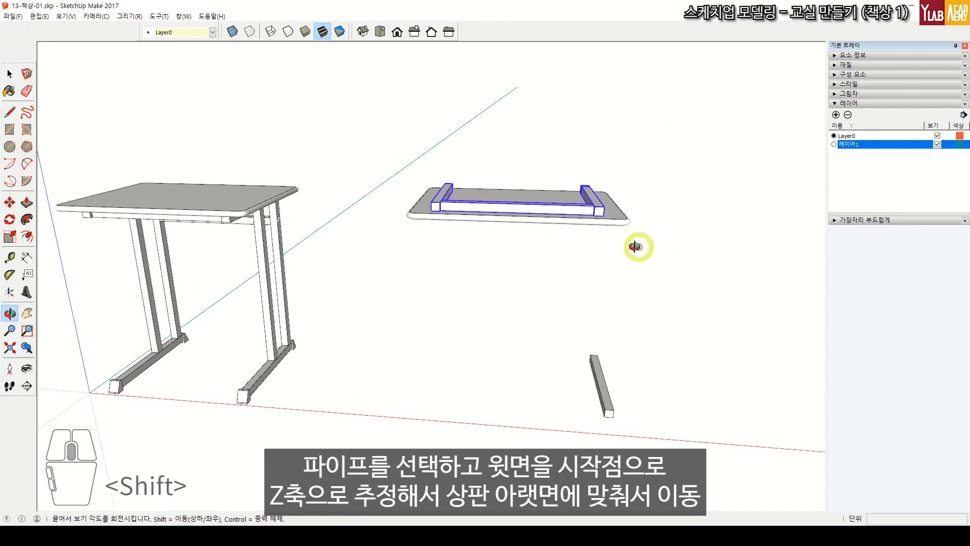
{"action": "middle_click_drag", "start_coordinate": [634, 305], "coordinate": [544, 263]}
- Try to move the selected frame bars down along the Z axis to the underside of the tabletop
{"action": "key", "text": "m"}
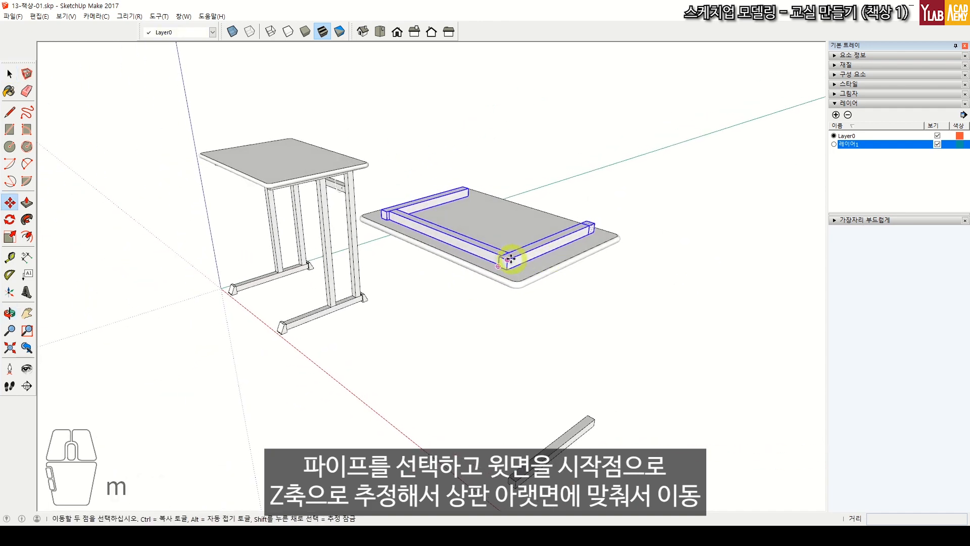
{"action": "left_click", "coordinate": [508, 259]}
{"action": "key", "text": "Up"}
{"action": "middle_click_drag", "start_coordinate": [522, 178], "coordinate": [547, 109]}
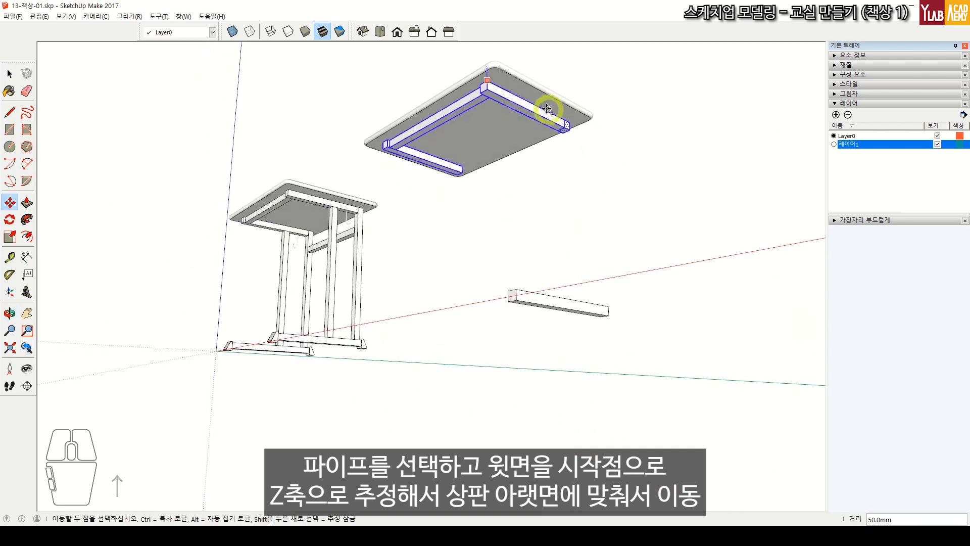
{"action": "left_click", "coordinate": [528, 98]}
{"action": "middle_click_drag", "start_coordinate": [521, 156], "coordinate": [504, 310]}
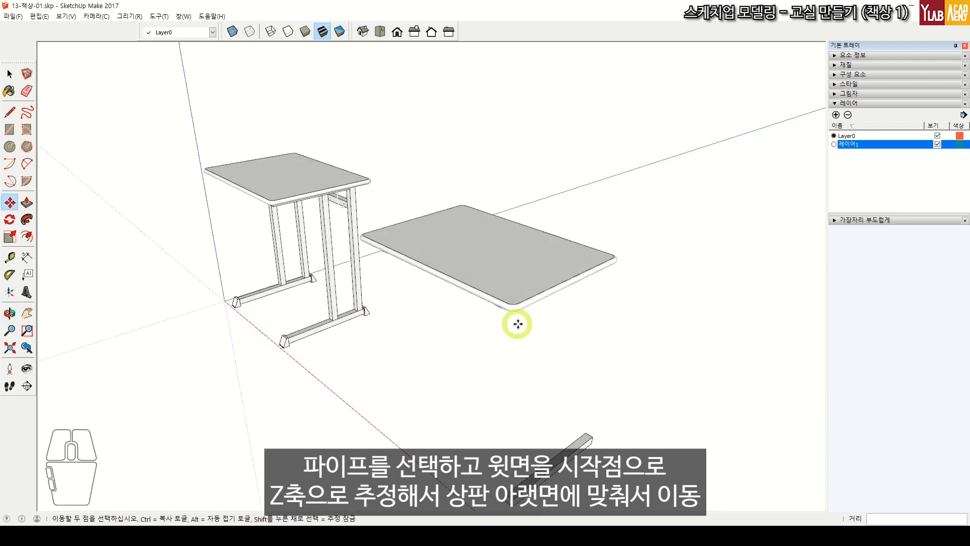
{"action": "key", "text": "ctrl+z"}
- Move the selected frame bars 50 mm down along the Z axis so their top faces meet the tabletop's underside
{"action": "left_click", "coordinate": [504, 284]}
{"action": "key", "text": "Up"}
{"action": "middle_click_drag", "start_coordinate": [581, 334], "coordinate": [548, 149]}
{"action": "left_click", "coordinate": [522, 115]}
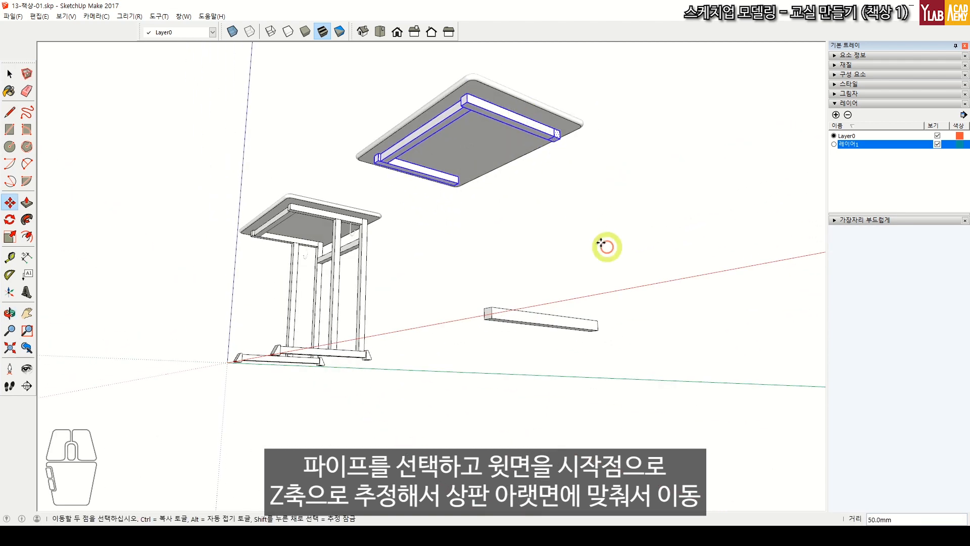
{"action": "middle_click_drag", "start_coordinate": [606, 245], "coordinate": [623, 394]}
- Move the bottom pipe along the X axis so its end point aligns with the end of the frame pipe above
{"action": "key", "text": "space"}
{"action": "key", "text": "space"}
{"action": "left_click", "coordinate": [625, 390]}
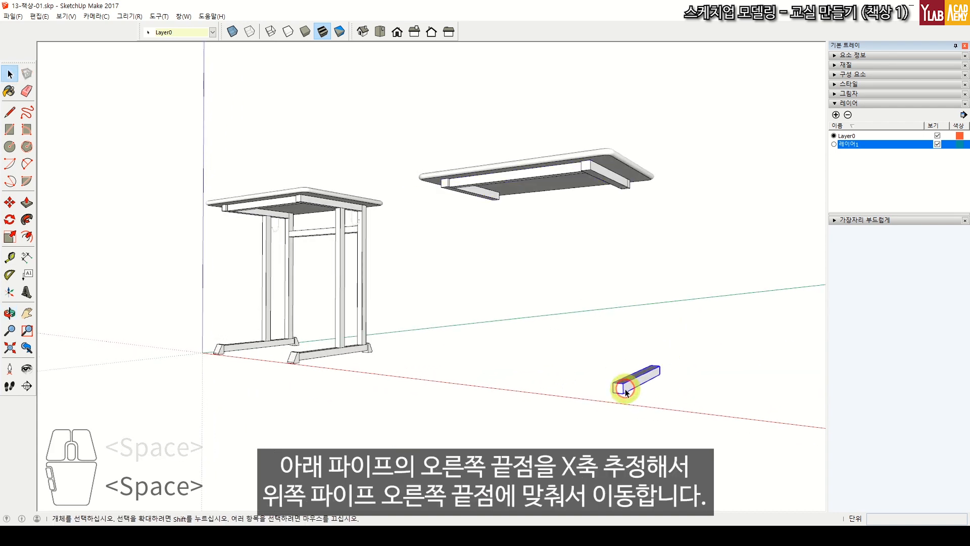
{"action": "key", "text": "m"}
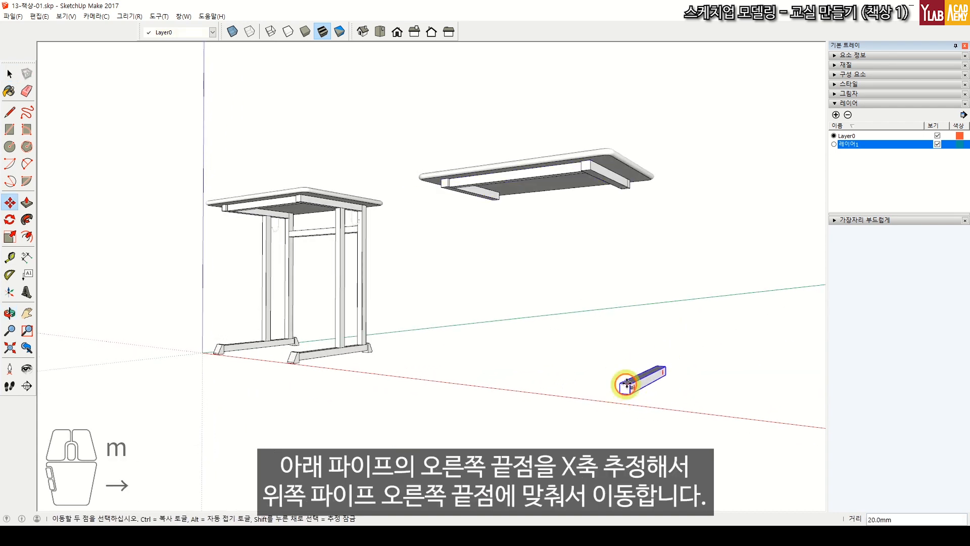
{"action": "left_click", "coordinate": [621, 383]}
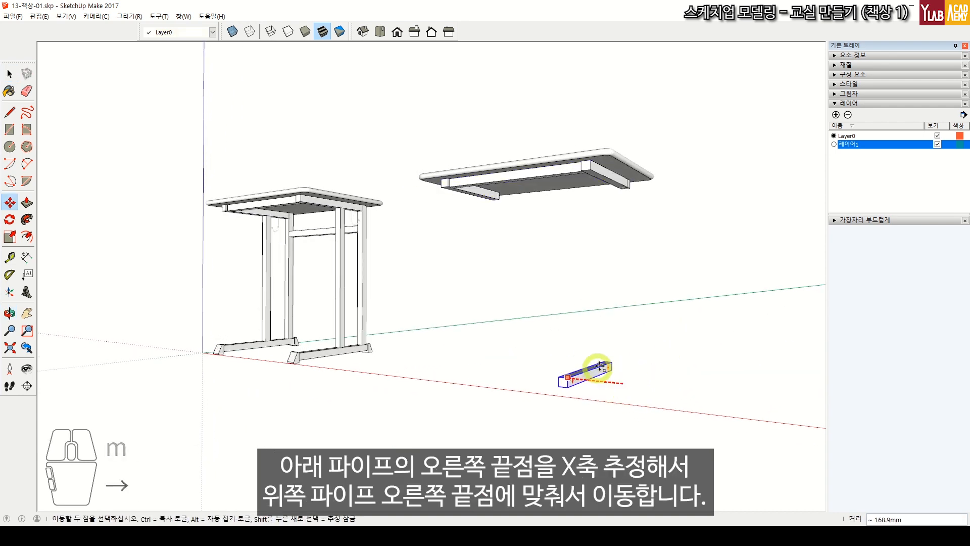
{"action": "left_click", "coordinate": [590, 173]}
{"action": "middle_click_drag", "start_coordinate": [655, 306], "coordinate": [381, 305]}
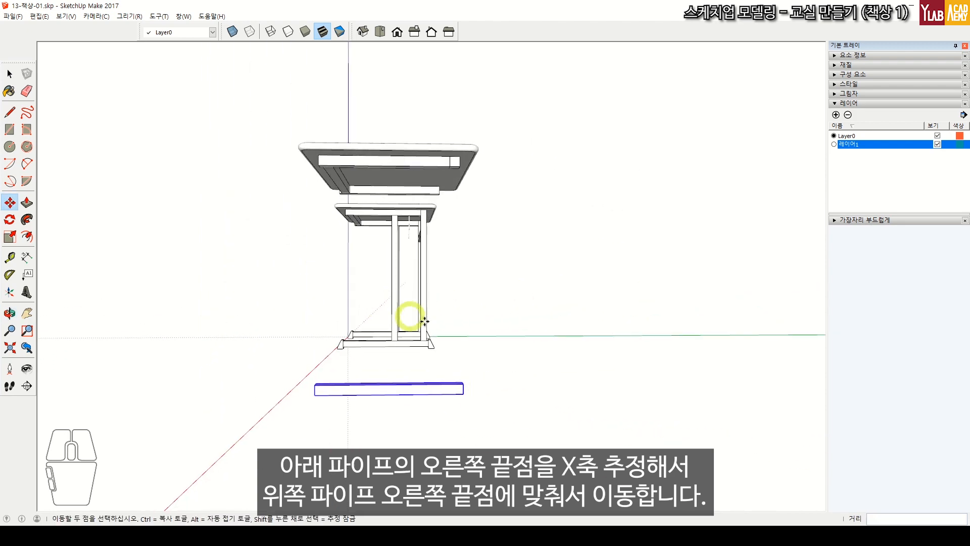
{"action": "middle_click_drag", "start_coordinate": [432, 324], "coordinate": [379, 339]}
- Pull the square face under the frame pipe's end down 650 mm to the bottom pipe's top face as a leg
{"action": "key", "text": "space"}
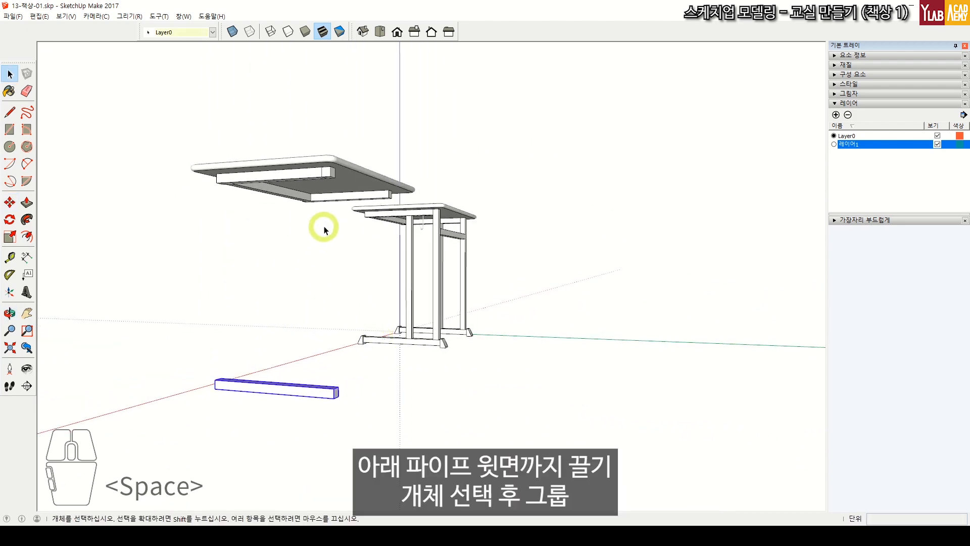
{"action": "key", "text": "p"}
{"action": "middle_click_drag", "start_coordinate": [335, 210], "coordinate": [335, 132]}
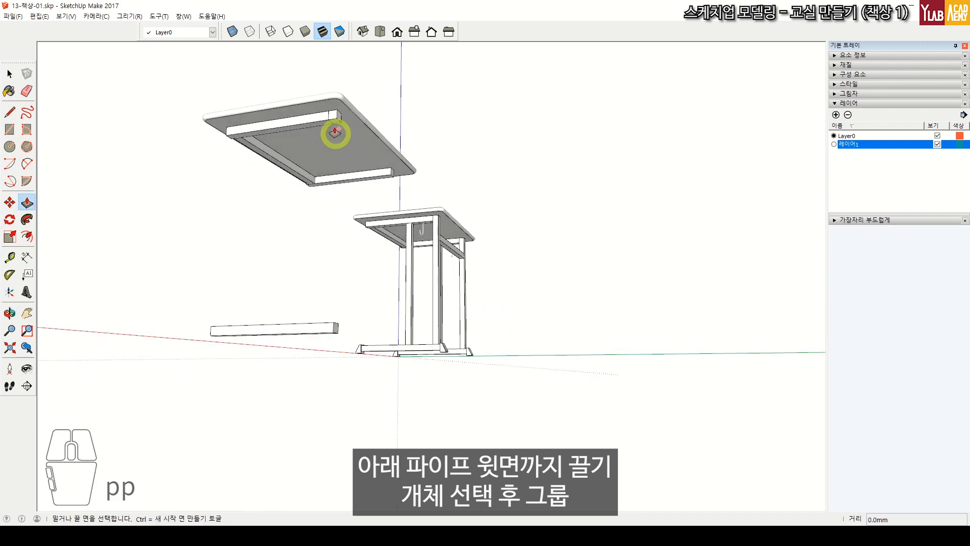
{"action": "left_click", "coordinate": [335, 122]}
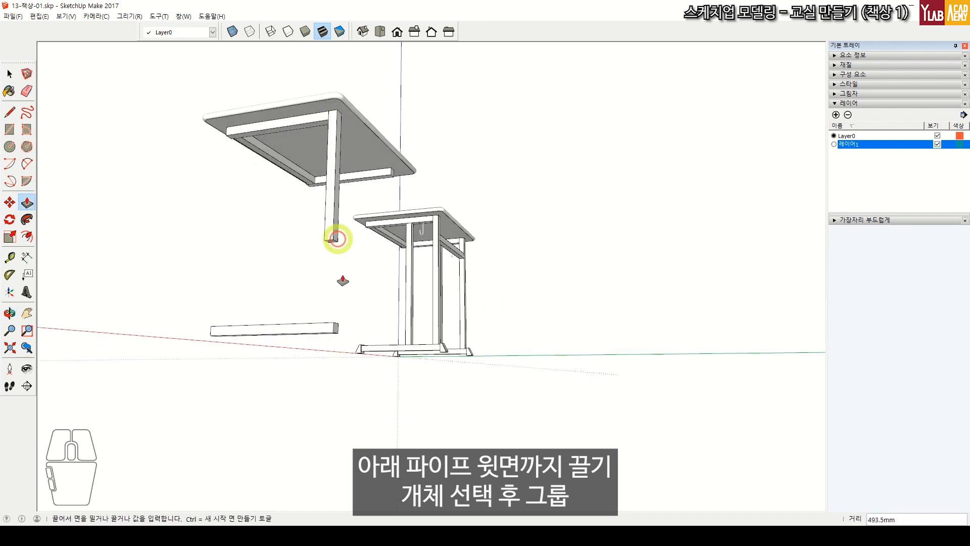
{"action": "left_click", "coordinate": [334, 324]}
{"action": "middle_click_drag", "start_coordinate": [334, 324], "coordinate": [373, 281]}
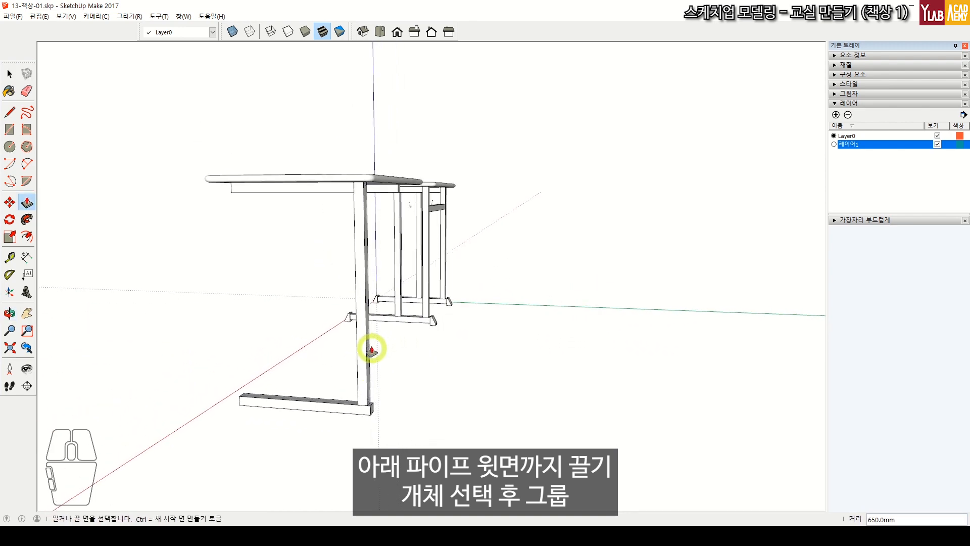
- Select the entire new leg and make it a group
{"action": "key", "text": "space"}
{"action": "left_click", "coordinate": [360, 321]}
{"action": "right_click", "coordinate": [360, 320]}
{"action": "left_click", "coordinate": [399, 403]}
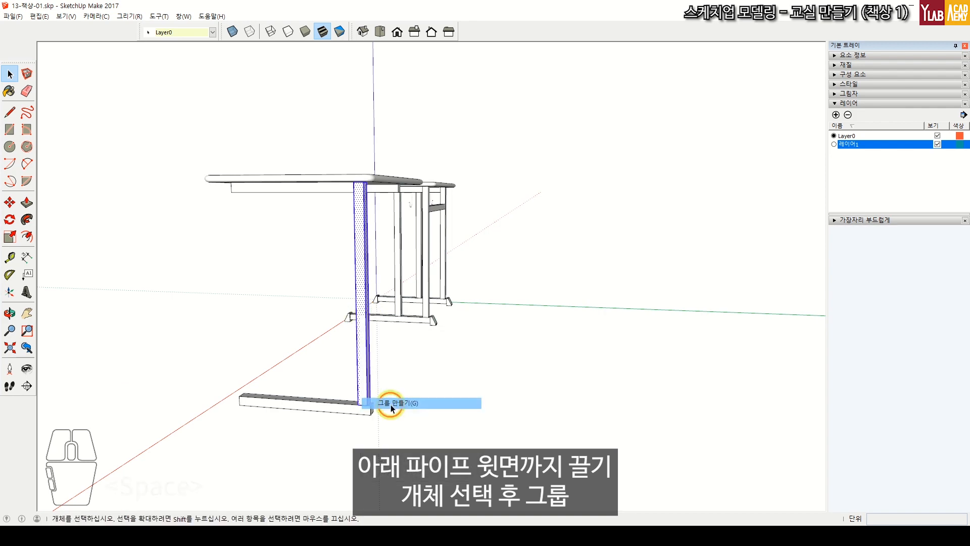
{"action": "middle_click_drag", "start_coordinate": [389, 405], "coordinate": [511, 264]}
- Place a guide 30 mm from the leg's inner edge and draw a 650 × 30 mm rectangle between the guide and the leg
{"action": "key", "text": "t"}
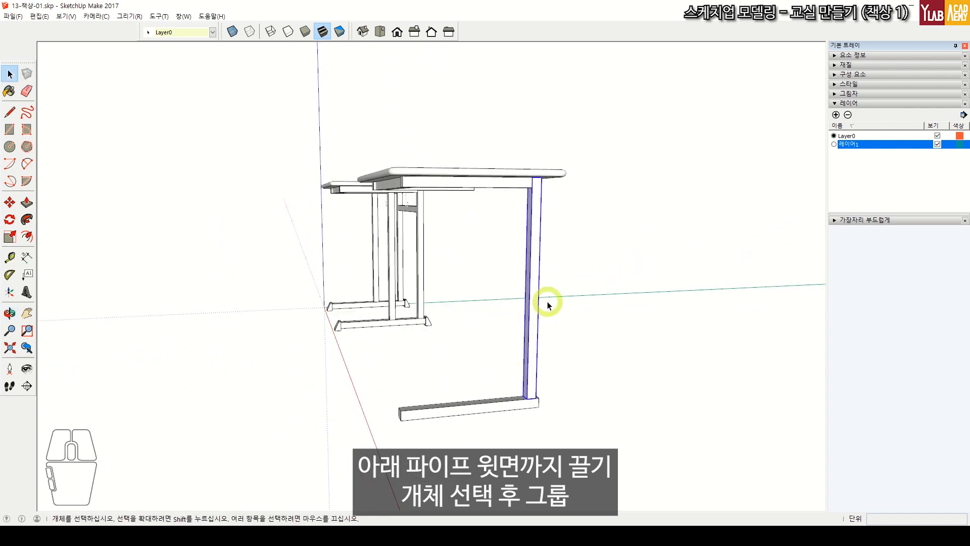
{"action": "left_click", "coordinate": [530, 245]}
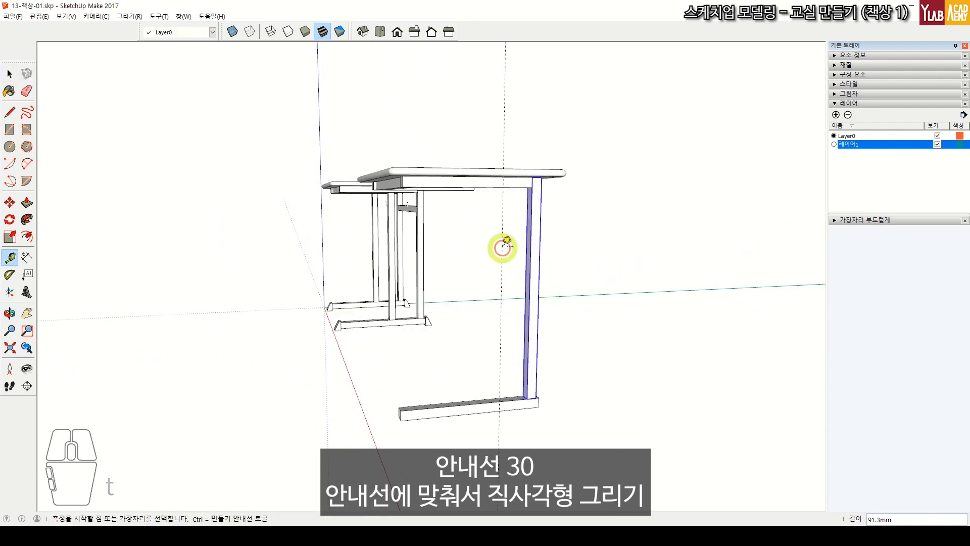
{"action": "key", "text": "space"}
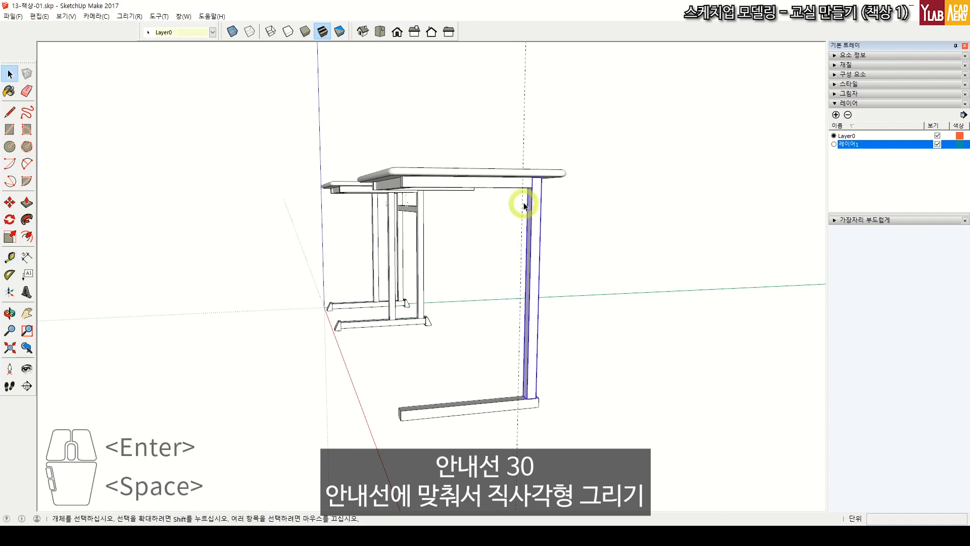
{"action": "key", "text": "r"}
{"action": "left_click", "coordinate": [523, 188]}
{"action": "left_click", "coordinate": [527, 397]}
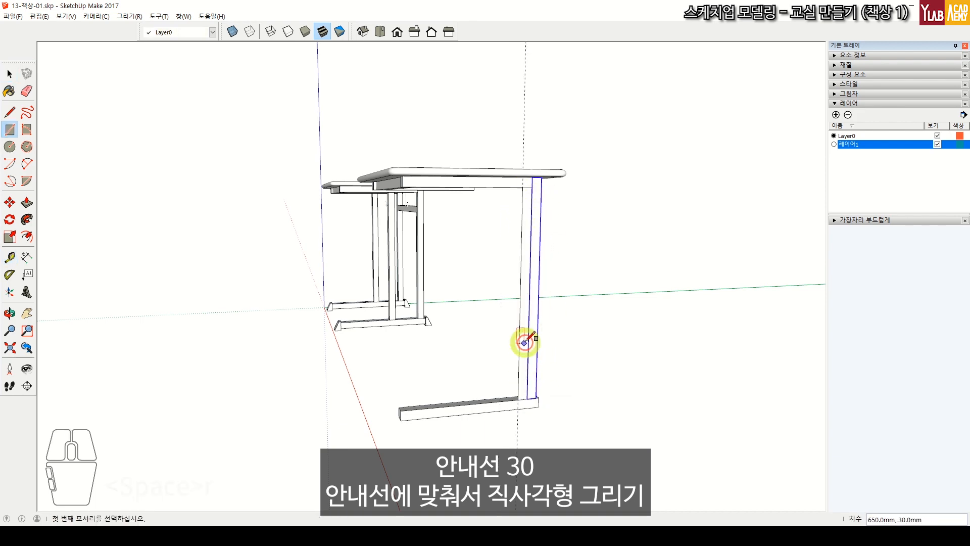
{"action": "key", "text": "space"}
- Push/Pull the rectangle beside the leg by 30 mm to form a second leg
{"action": "middle_click_drag", "start_coordinate": [524, 277], "coordinate": [632, 450]}
{"action": "scroll", "coordinate": [664, 395], "scroll_direction": "up", "scroll_amount": 3}
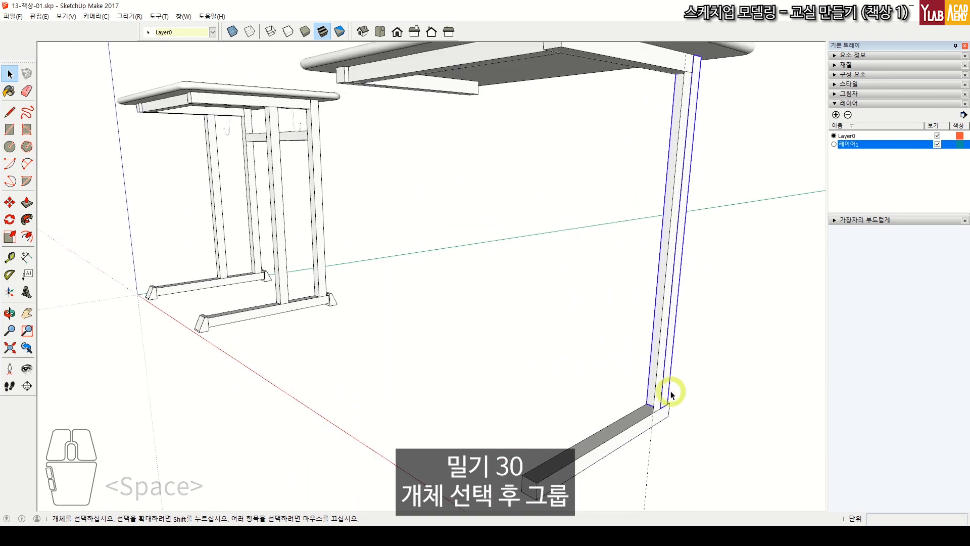
{"action": "key", "text": "p"}
{"action": "double_click", "coordinate": [636, 402]}
{"action": "middle_click_drag", "start_coordinate": [676, 404], "coordinate": [459, 387], "text": "shift"}
- Select all the second leg's connected geometry and make it a group
{"action": "key", "text": "space"}
{"action": "triple_click", "coordinate": [490, 361]}
{"action": "right_click", "coordinate": [489, 360]}
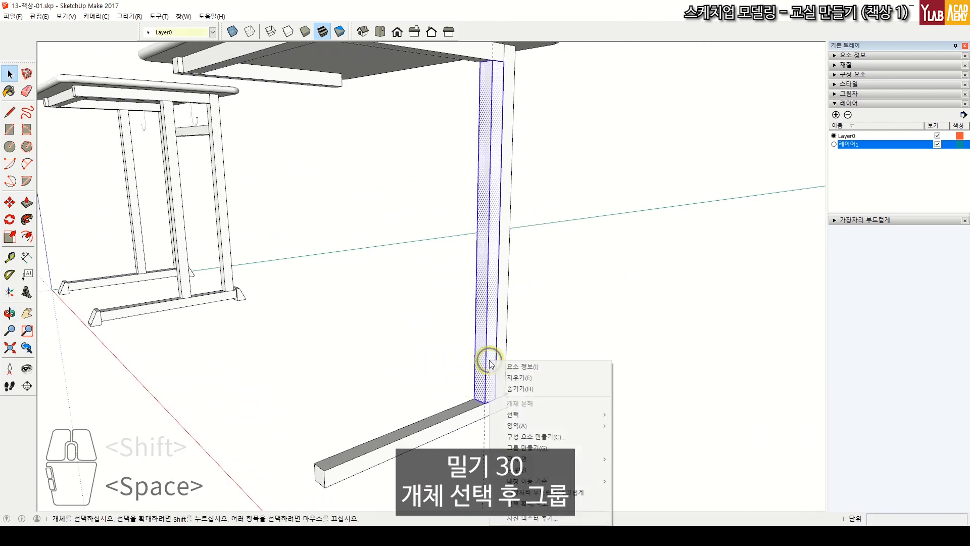
{"action": "left_click", "coordinate": [526, 448]}
- Move the second leg 100 mm along the Y axis, away from the first leg
{"action": "middle_click_drag", "start_coordinate": [527, 448], "coordinate": [412, 445]}
{"action": "key", "text": "m"}
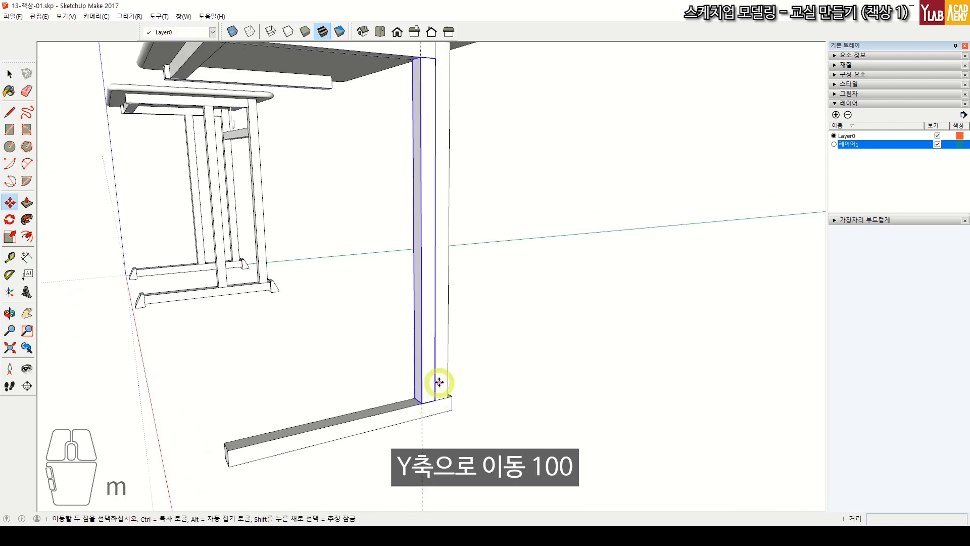
{"action": "left_click", "coordinate": [435, 381]}
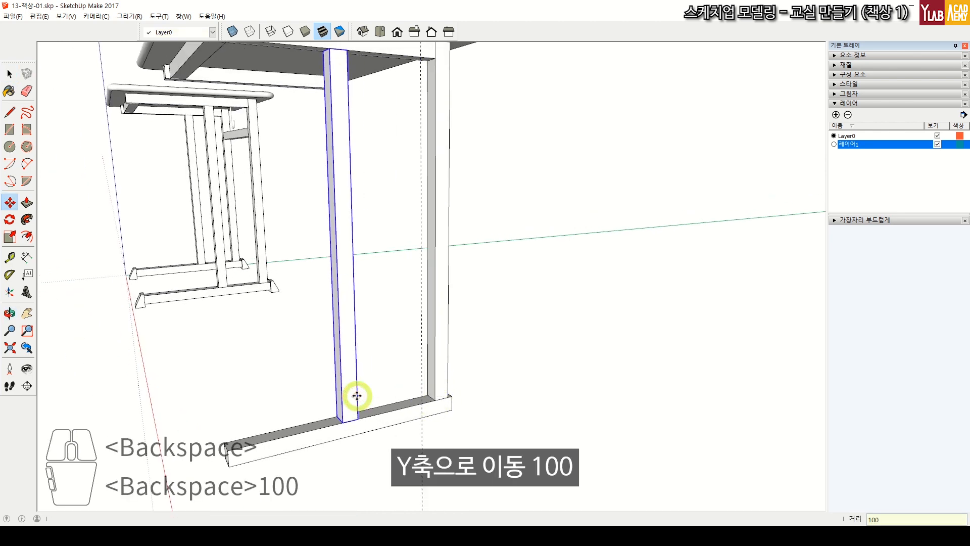
{"action": "key", "text": "Return"}
- Erase the vertical guide line beside the first leg
{"action": "scroll", "coordinate": [376, 381], "scroll_direction": "down", "scroll_amount": 3}
{"action": "key", "text": "space"}
{"action": "key", "text": "space"}
{"action": "mouse_move", "coordinate": [387, 376]}
{"action": "middle_mouse_down"}
{"action": "mouse_move", "coordinate": [488, 382]}
{"action": "mouse_move", "coordinate": [481, 350]}
{"action": "middle_mouse_up"}
{"action": "key", "text": "e"}
{"action": "scroll", "coordinate": [434, 393], "scroll_direction": "up", "scroll_amount": 3}
- Draw a rectangle matching the end face of the bottom pipe at its free end
{"action": "middle_click_drag", "start_coordinate": [390, 396], "coordinate": [470, 367]}
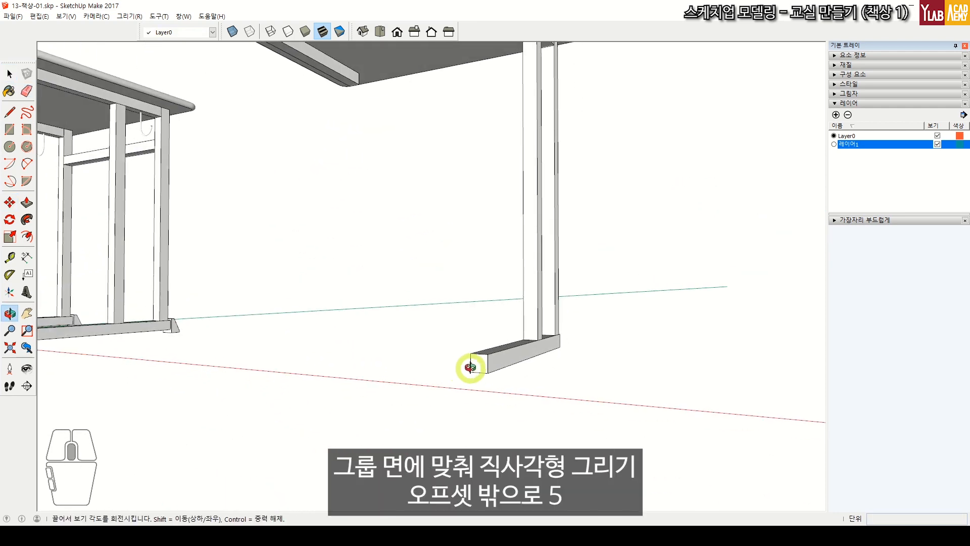
{"action": "middle_click_drag", "start_coordinate": [241, 330], "coordinate": [418, 314], "text": "shift"}
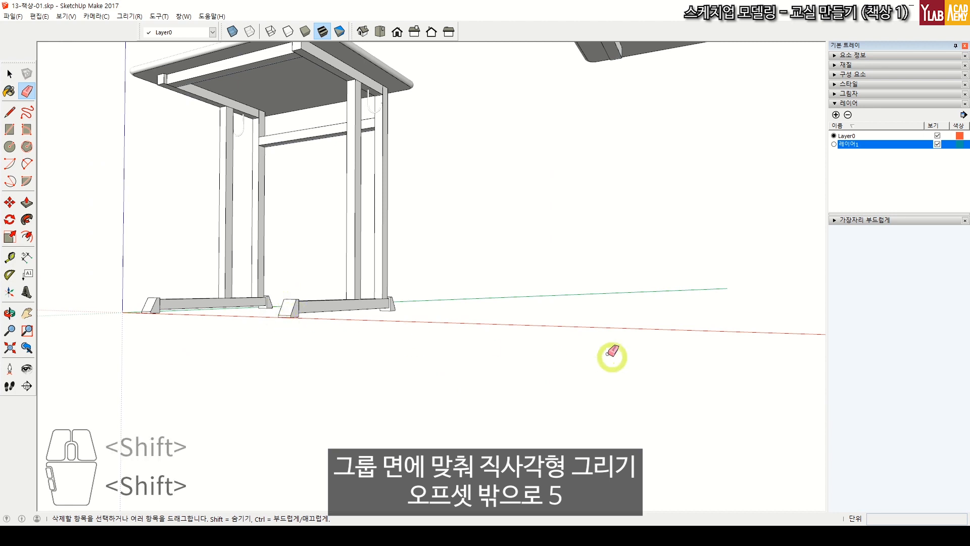
{"action": "middle_click_drag", "start_coordinate": [612, 351], "coordinate": [292, 313], "text": "shift"}
{"action": "scroll", "coordinate": [428, 349], "scroll_direction": "up", "scroll_amount": 3}
{"action": "key", "text": "r"}
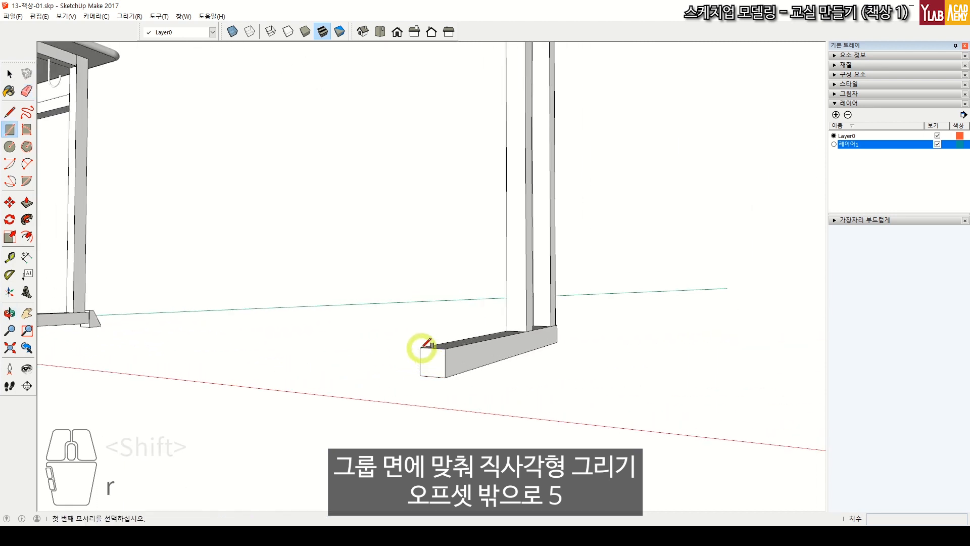
{"action": "left_click", "coordinate": [420, 347]}
{"action": "key", "text": "space"}
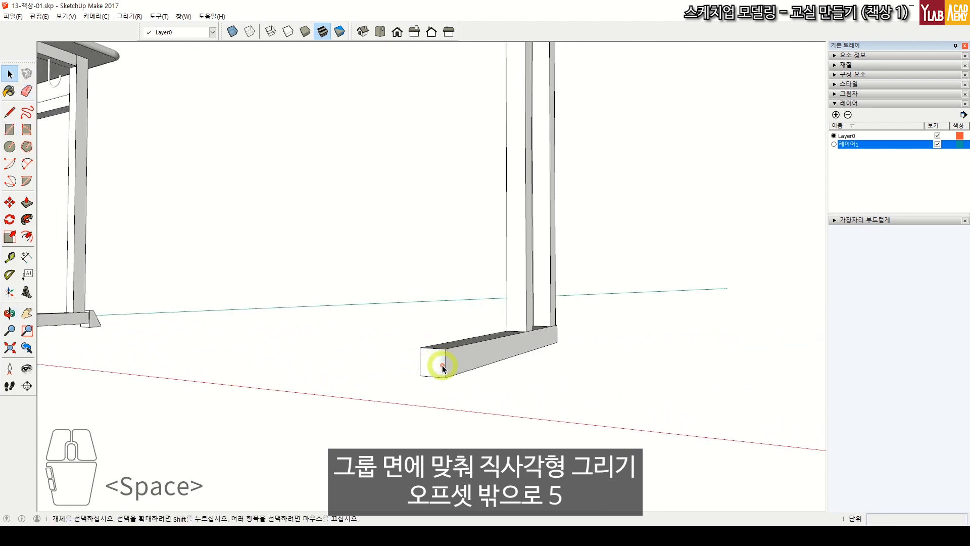
- Offset the rectangle on the bottom pipe's end outward by 5 mm
{"action": "key", "text": "f"}
{"action": "left_click", "coordinate": [458, 365]}
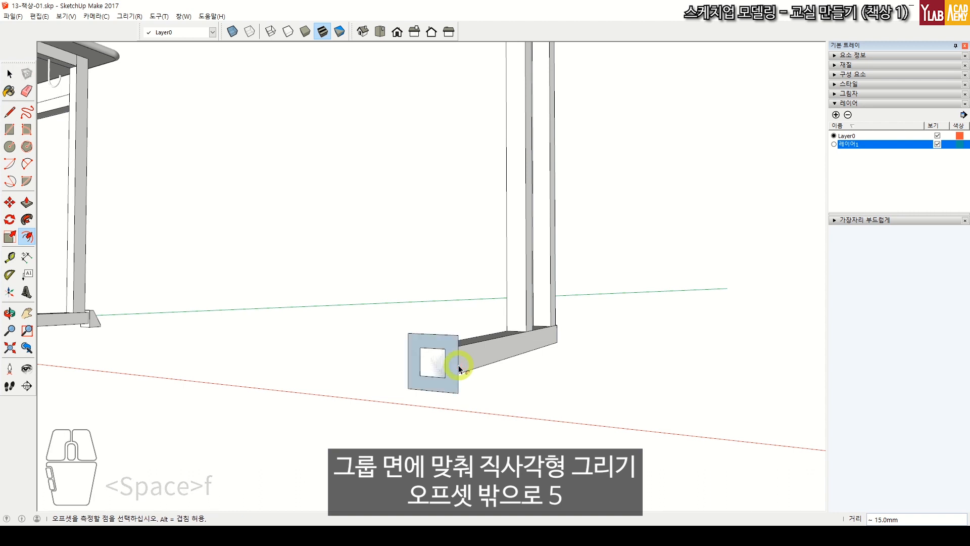
{"action": "type", "text": "5"}
{"action": "key", "text": "Return"}
{"action": "key", "text": "space"}
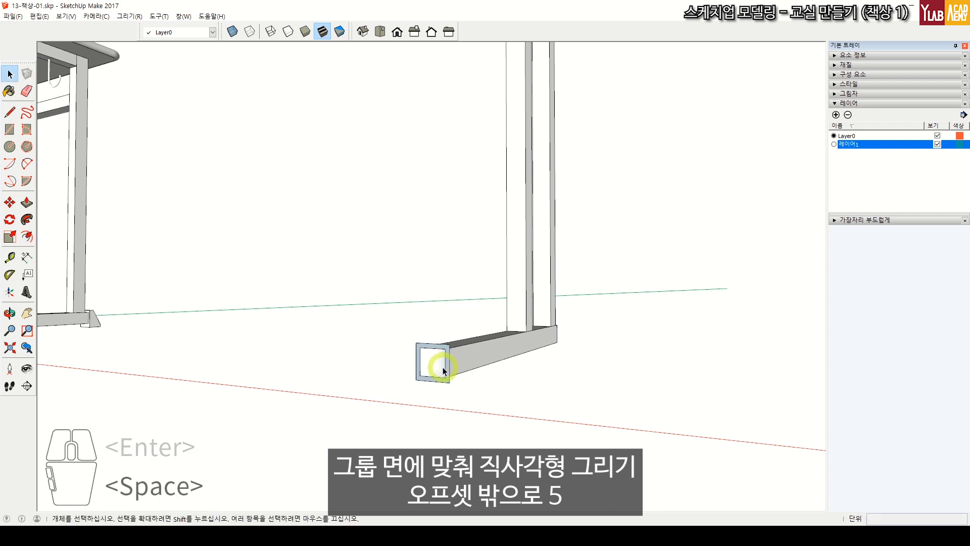
{"action": "key", "text": "p"}
{"action": "left_click", "coordinate": [444, 370]}
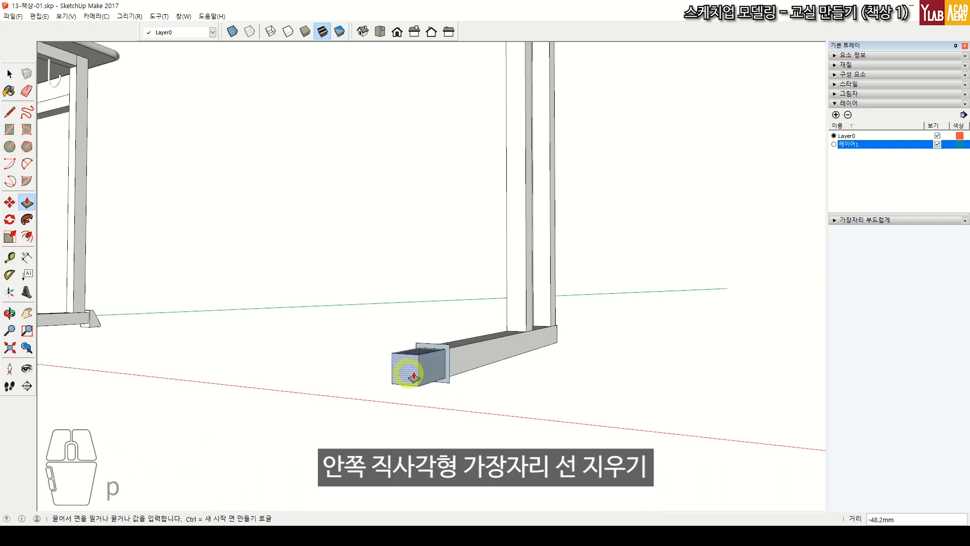
{"action": "key", "text": "space"}
- Delete the inner rectangle's edges on the pipe's end so the offset outline holds a single face
{"action": "scroll", "coordinate": [445, 364], "scroll_direction": "up", "scroll_amount": 2}
{"action": "left_click", "coordinate": [434, 377]}
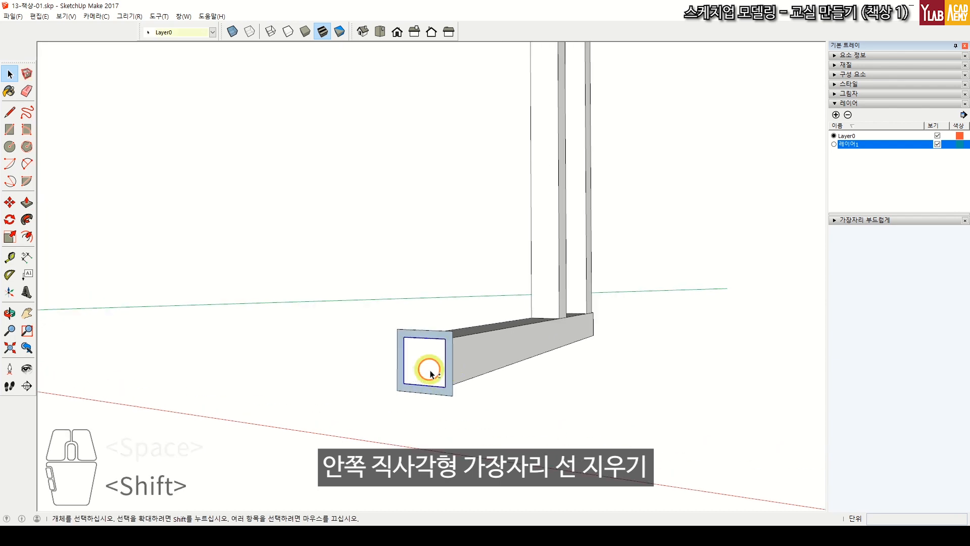
{"action": "key", "text": "Delete"}
{"action": "left_click", "coordinate": [435, 390]}
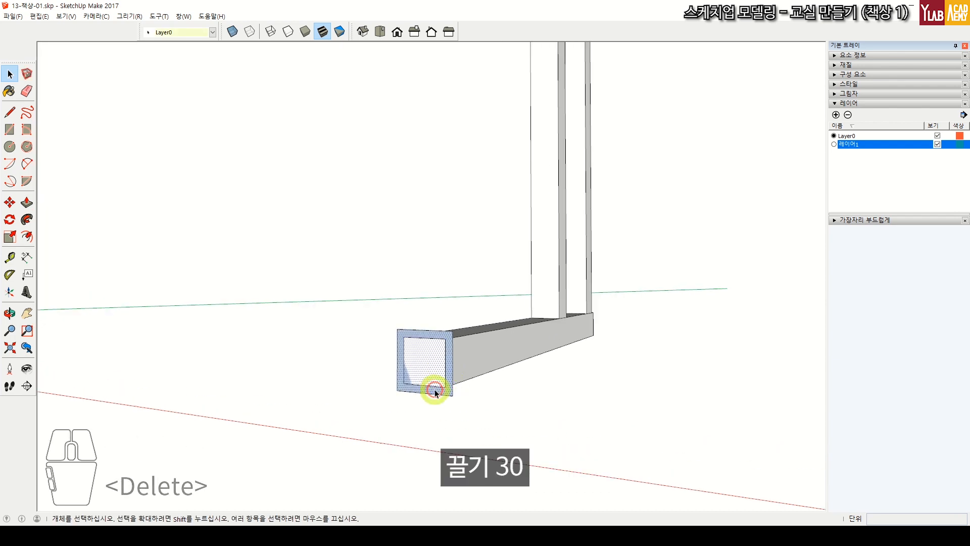
- Pull the face on the pipe's end out 30 mm into a foot block, and extend the block's underside by 5 mm
{"action": "key", "text": "p"}
{"action": "left_click", "coordinate": [432, 386]}
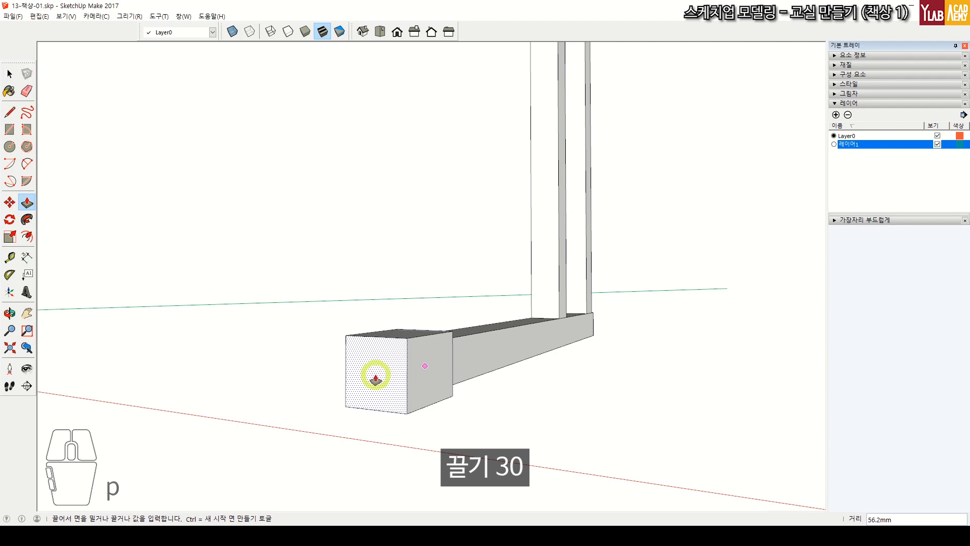
{"action": "type", "text": "30"}
{"action": "key", "text": "Return"}
{"action": "middle_click_drag", "start_coordinate": [422, 385], "coordinate": [388, 151]}
{"action": "left_click", "coordinate": [392, 361]}
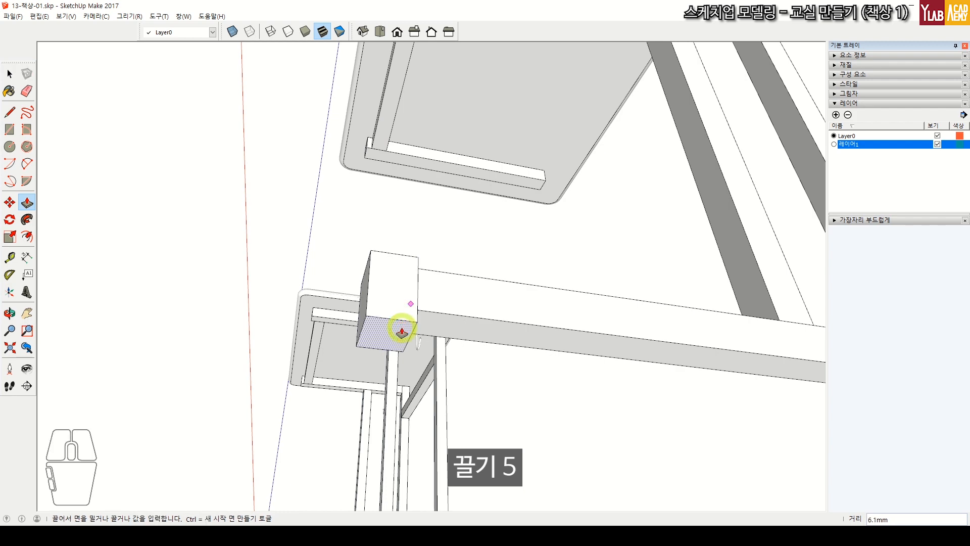
- Place guides on the foot block 10 mm along the Y axis from its pipe-side top edge and 5 mm above its outer bottom edge
{"action": "middle_click_drag", "start_coordinate": [411, 313], "coordinate": [376, 327]}
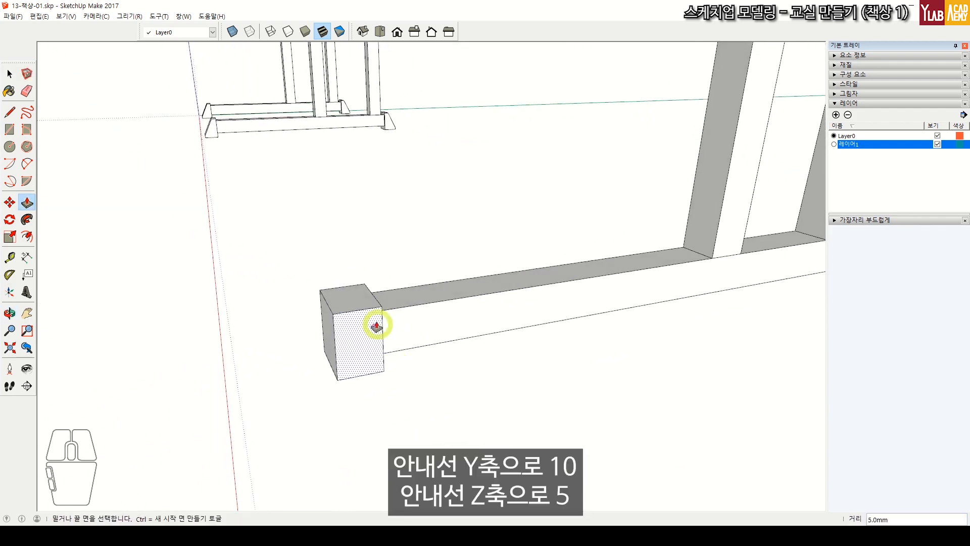
{"action": "scroll", "coordinate": [375, 306], "scroll_direction": "up", "scroll_amount": 2}
{"action": "key", "text": "t"}
{"action": "left_click", "coordinate": [372, 289]}
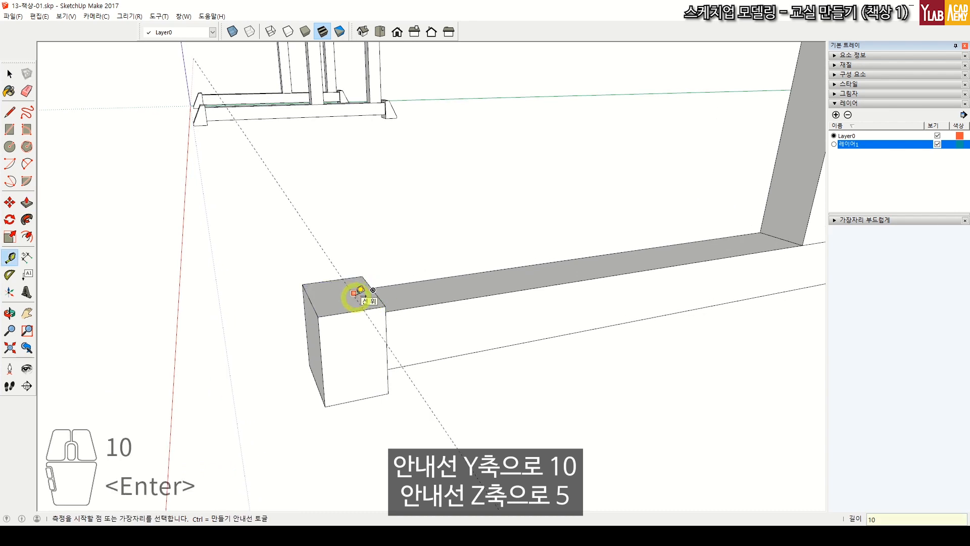
{"action": "middle_click_drag", "start_coordinate": [360, 290], "coordinate": [359, 342]}
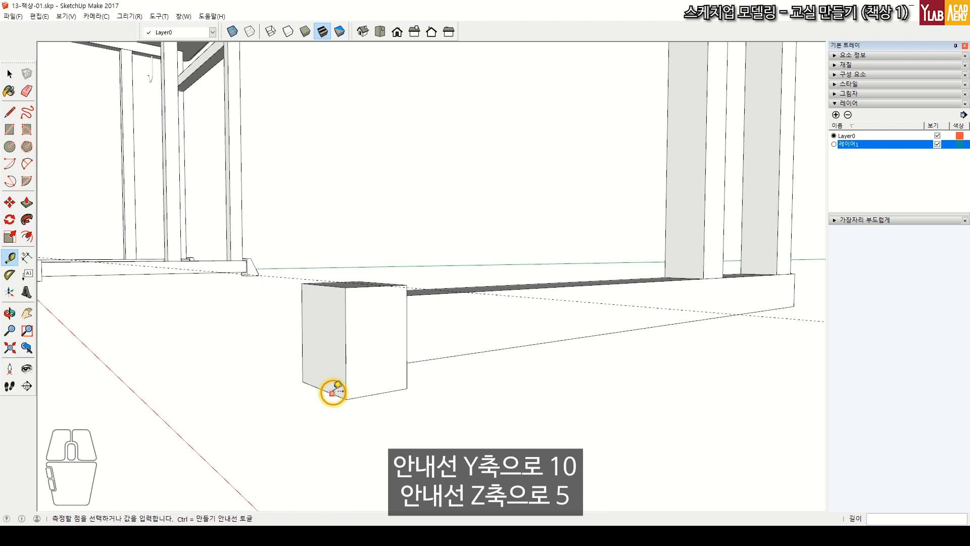
{"action": "left_click", "coordinate": [339, 365]}
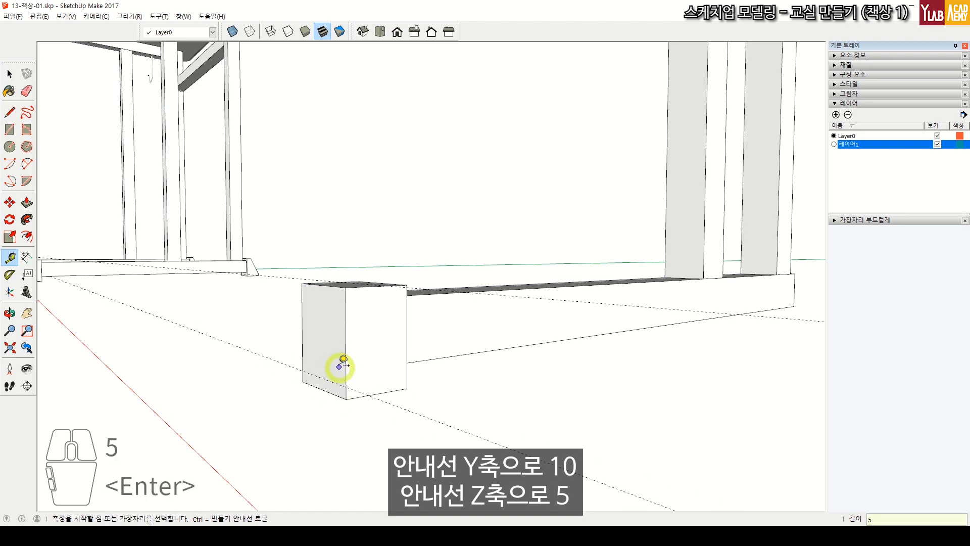
- Draw a diagonal line across the foot block's side face between the points where the two guides meet its edges
{"action": "middle_click_drag", "start_coordinate": [343, 360], "coordinate": [259, 401]}
{"action": "key", "text": "l"}
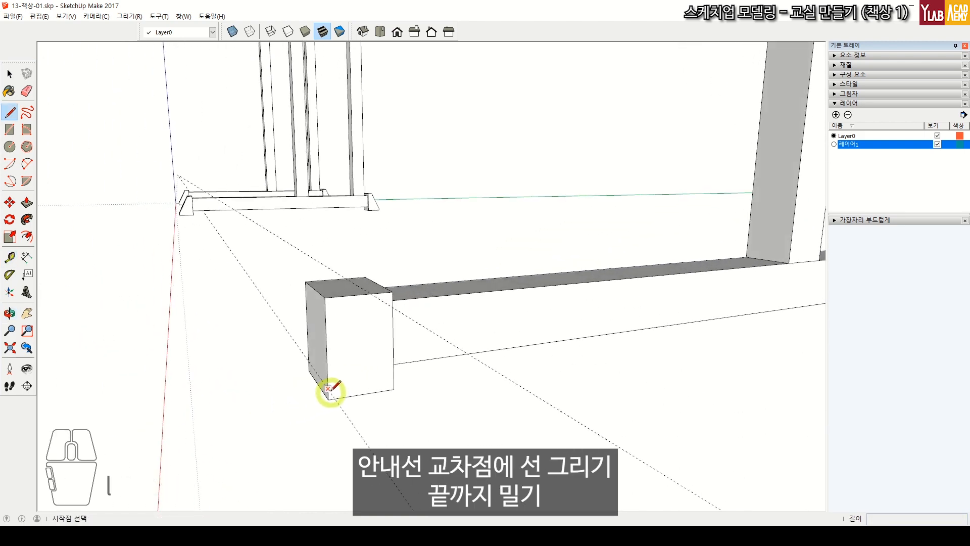
{"action": "left_click", "coordinate": [328, 389]}
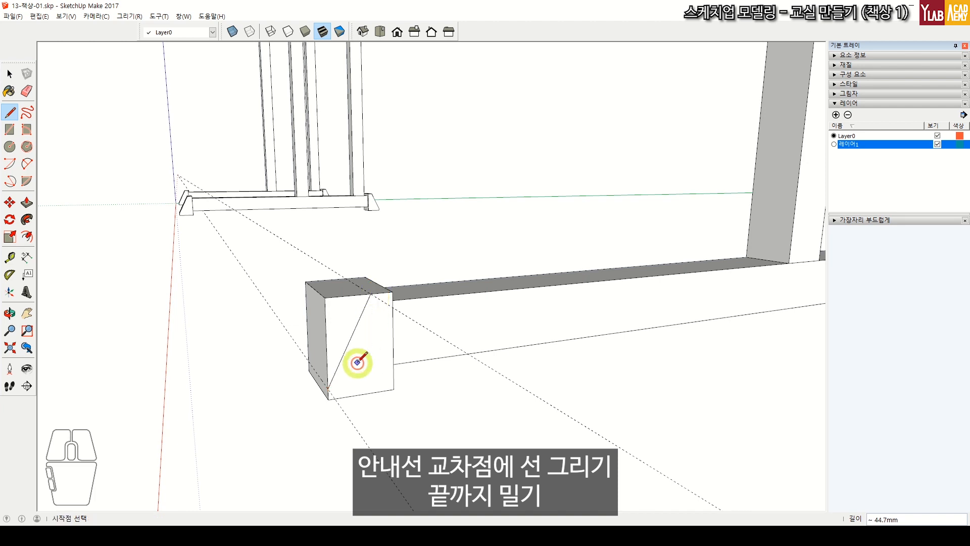
{"action": "key", "text": "space"}
- Push the face outside the diagonal 40 mm through the foot block to cut off its upper outer corner
{"action": "key", "text": "p"}
{"action": "key", "text": "p"}
{"action": "left_click", "coordinate": [335, 344]}
{"action": "left_click", "coordinate": [280, 279]}
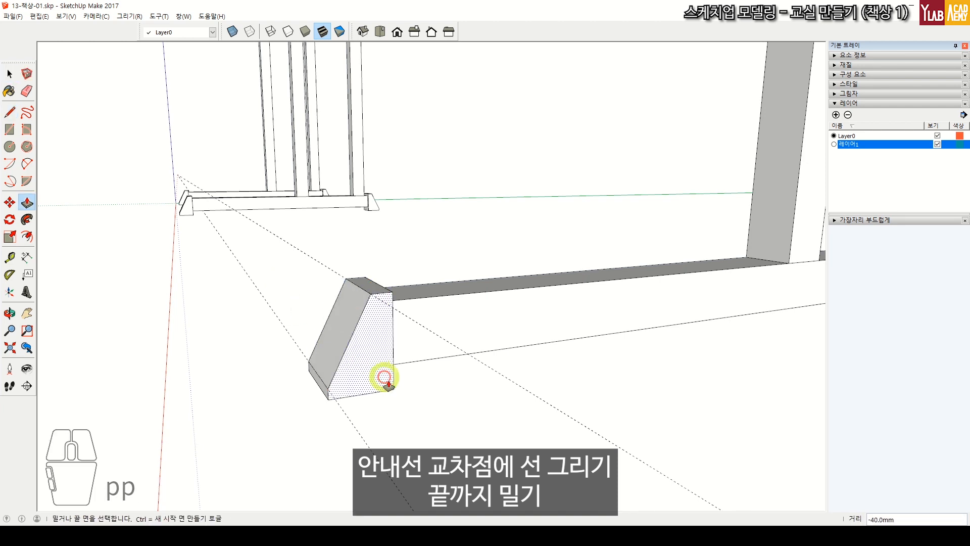
- Erase the remaining guides around the sloped foot block and make all of its geometry a group
{"action": "middle_click_drag", "start_coordinate": [385, 378], "coordinate": [441, 400]}
{"action": "key", "text": "space"}
{"action": "key", "text": "e"}
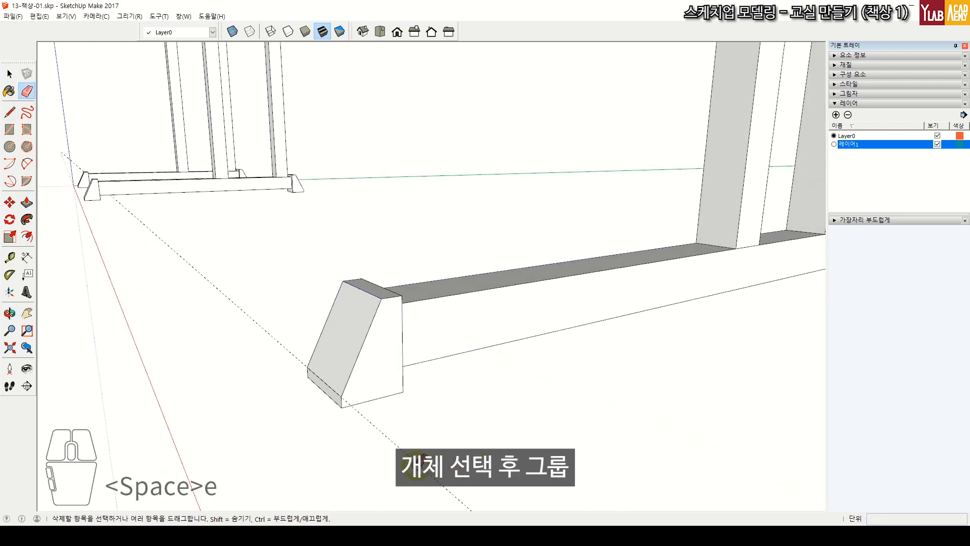
{"action": "key", "text": "space"}
{"action": "triple_click", "coordinate": [382, 302]}
{"action": "right_click", "coordinate": [374, 350]}
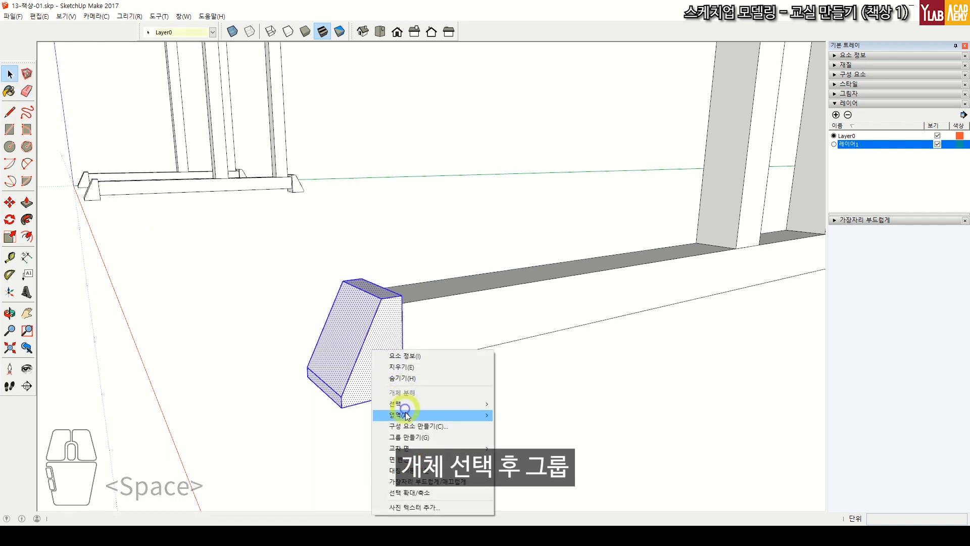
{"action": "left_click", "coordinate": [406, 437]}
{"action": "scroll", "coordinate": [404, 433], "scroll_direction": "down", "scroll_amount": 5}
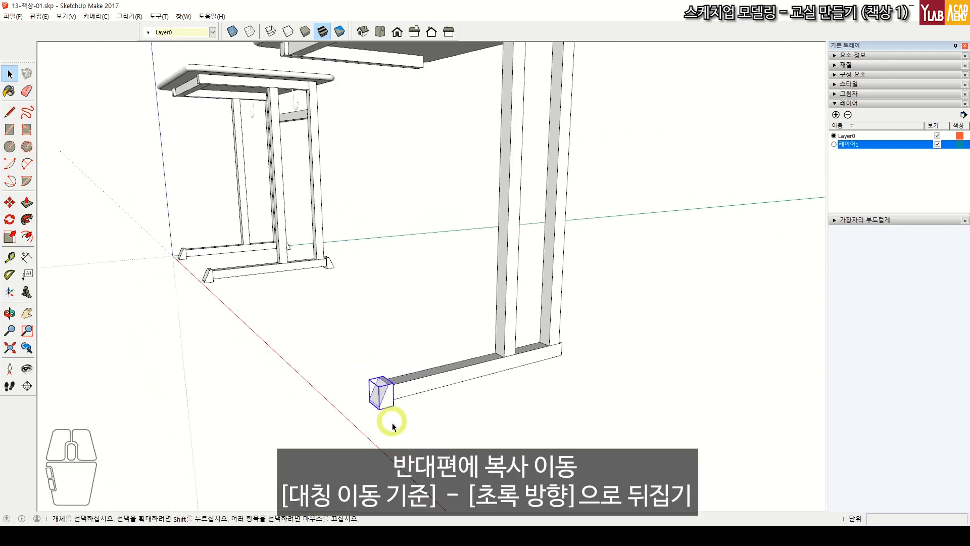
- Copy the foot block group beyond the opposite end of the bottom pipe and flip the copy along the green direction
{"action": "key", "text": "m"}
{"action": "key", "text": "ctrl"}
{"action": "left_click", "coordinate": [406, 418]}
{"action": "left_click", "coordinate": [622, 356]}
{"action": "scroll", "coordinate": [623, 355], "scroll_direction": "up", "scroll_amount": 4}
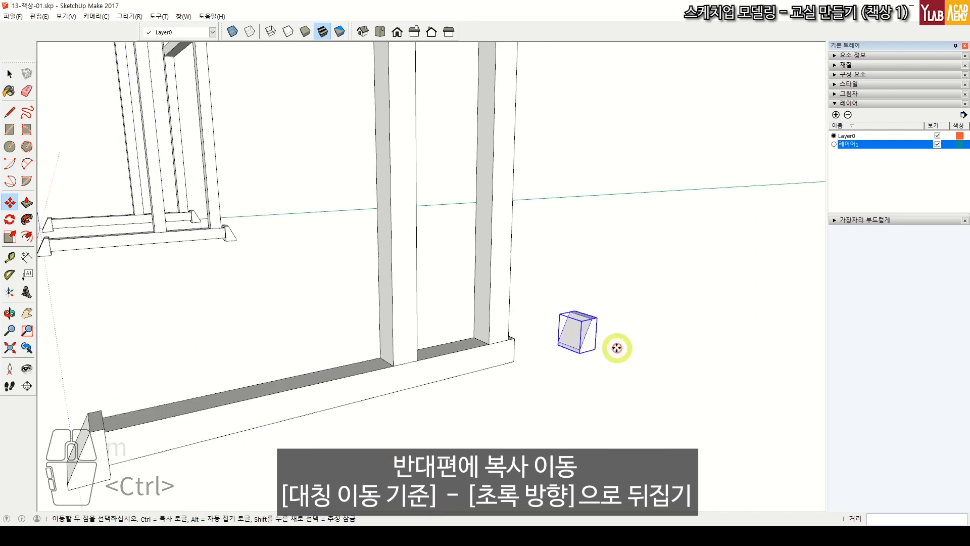
{"action": "key", "text": "space"}
{"action": "right_click", "coordinate": [573, 333]}
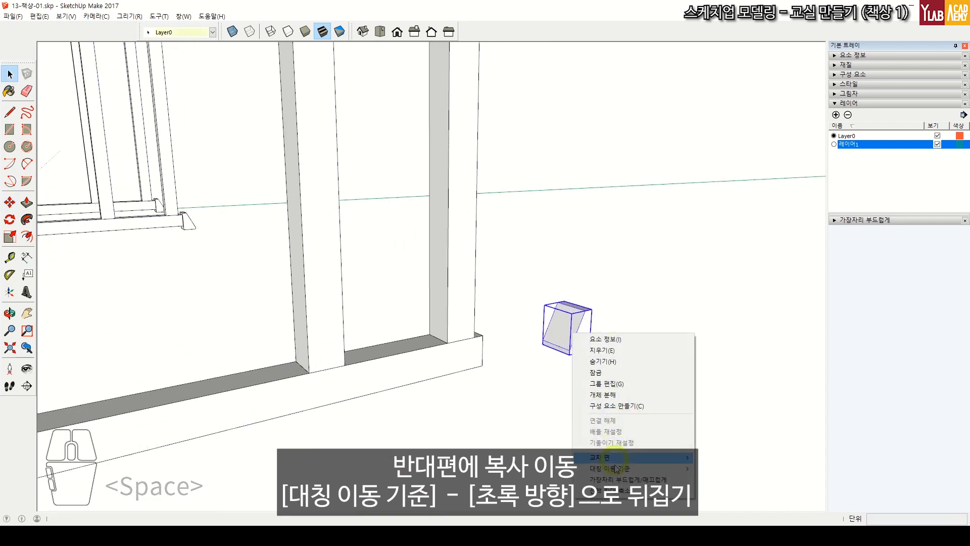
{"action": "mouse_move", "coordinate": [616, 469]}
{"action": "left_click", "coordinate": [716, 479]}
- Move the flipped foot block along the Y axis so its corner meets the end point of the bottom pipe
{"action": "middle_click_drag", "start_coordinate": [621, 474], "coordinate": [461, 446]}
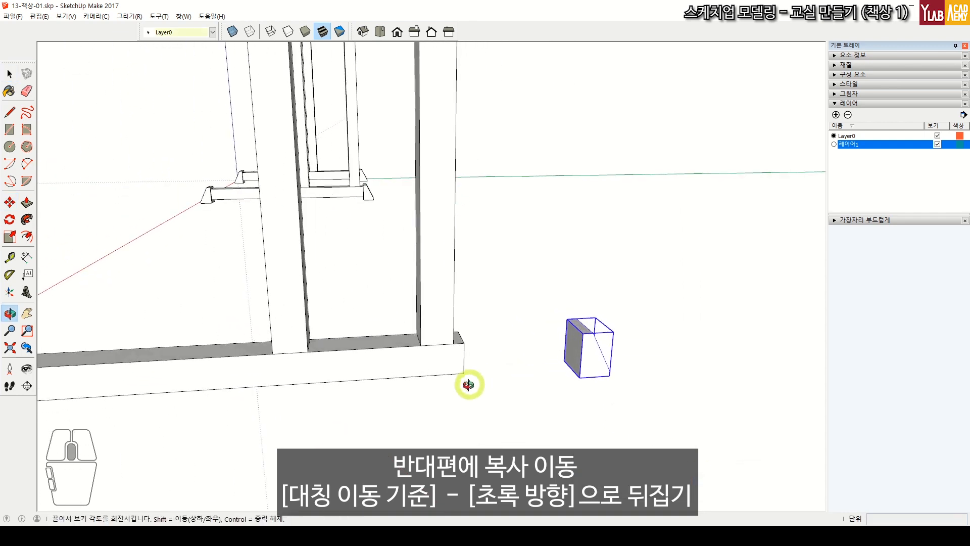
{"action": "key", "text": "m"}
{"action": "left_click", "coordinate": [578, 378]}
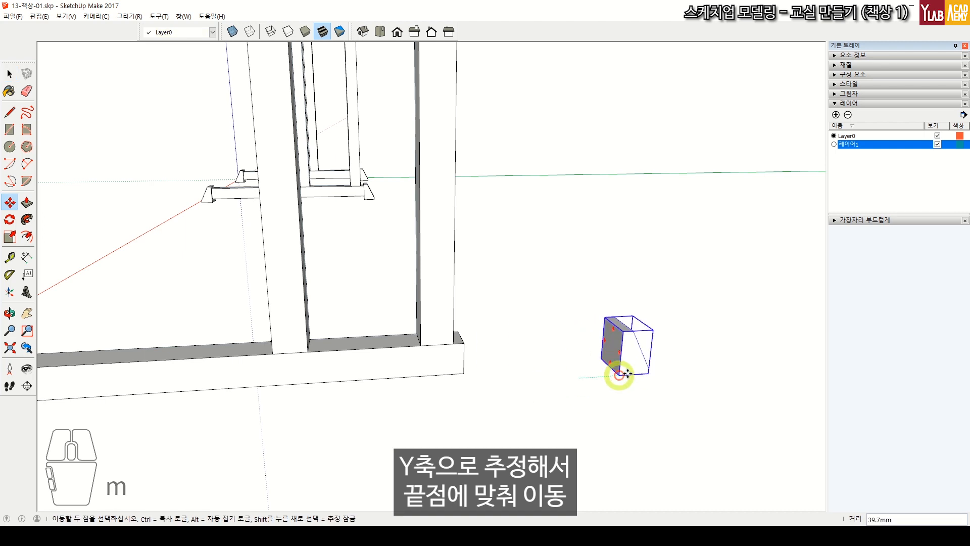
{"action": "key", "text": "Right"}
{"action": "key", "text": "Left"}
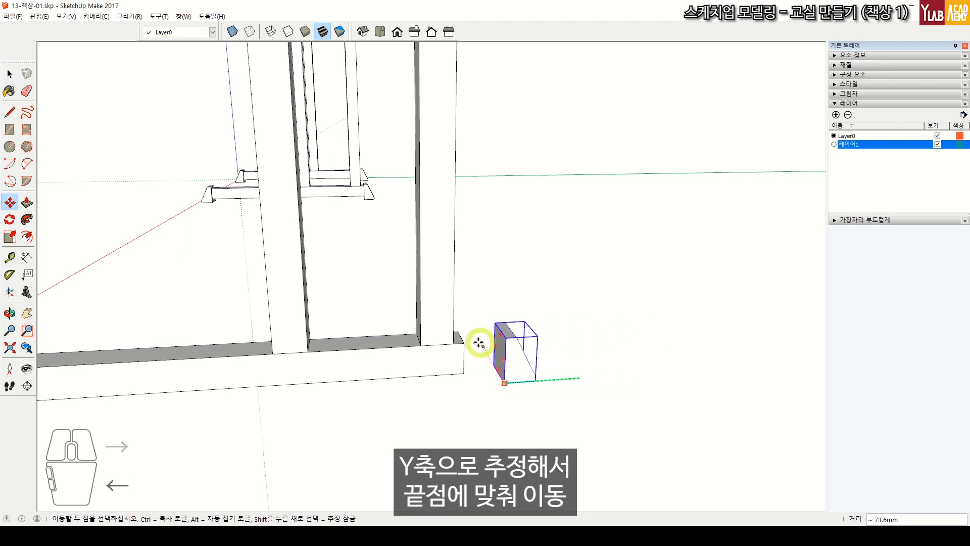
{"action": "left_click", "coordinate": [505, 386]}
{"action": "scroll", "coordinate": [505, 404], "scroll_direction": "down", "scroll_amount": 5}
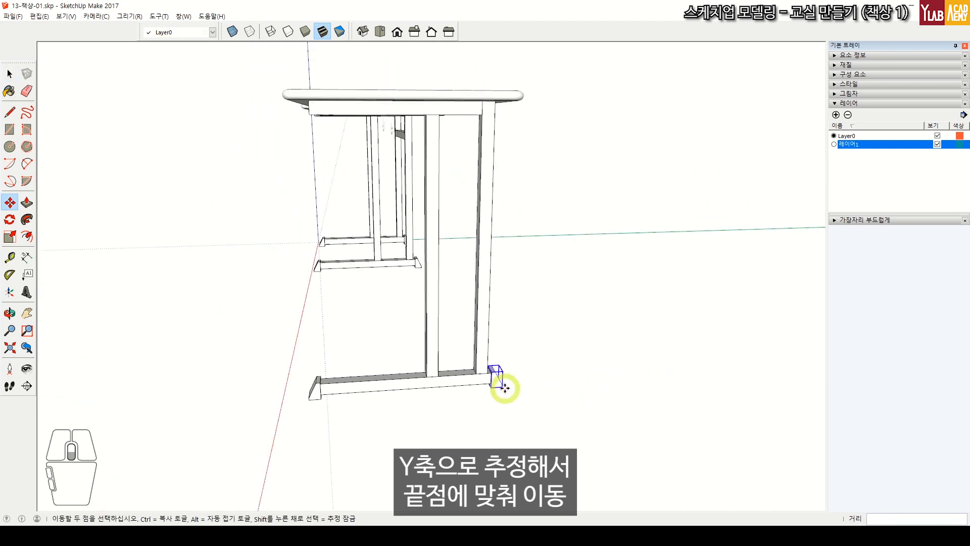
- Copy the whole leg assembly with its bottom pipe and feet along the X axis to the opposite side of the support frame
{"action": "key", "text": "space"}
{"action": "scroll", "coordinate": [500, 426], "scroll_direction": "down", "scroll_amount": 3}
{"action": "left_click_drag", "start_coordinate": [579, 440], "coordinate": [353, 459]}
{"action": "middle_click_drag", "start_coordinate": [353, 459], "coordinate": [578, 367]}
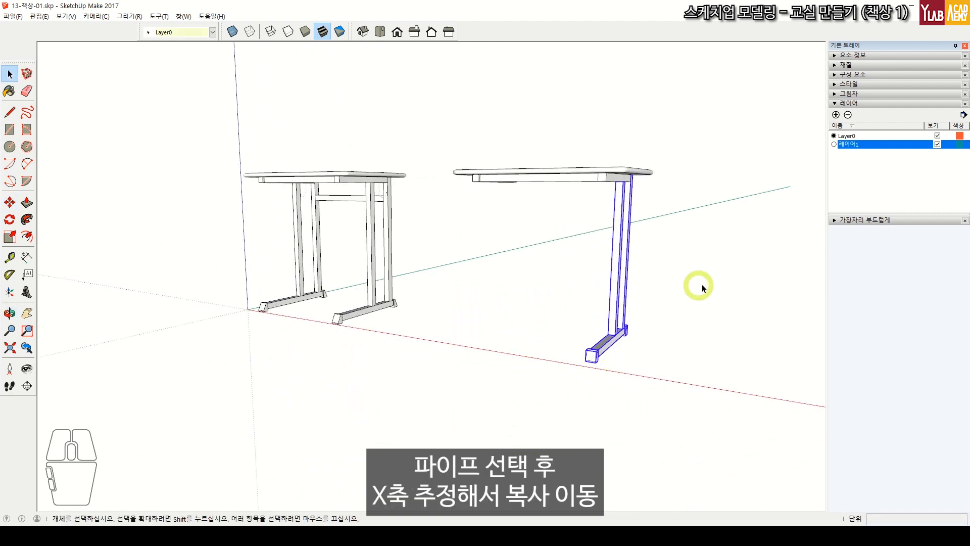
{"action": "middle_click_drag", "start_coordinate": [702, 287], "coordinate": [130, 315]}
{"action": "scroll", "coordinate": [332, 235], "scroll_direction": "up", "scroll_amount": 3}
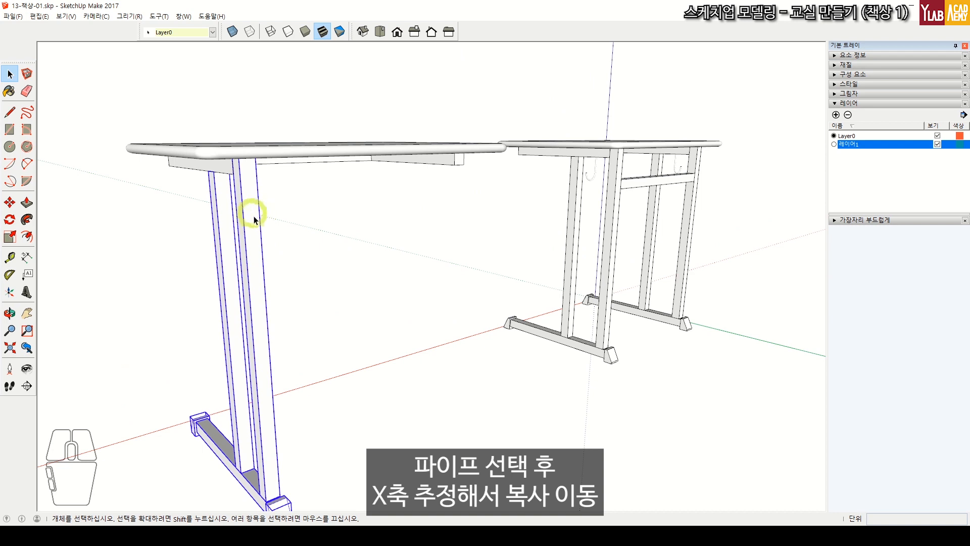
{"action": "key", "text": "m"}
{"action": "left_click", "coordinate": [240, 171]}
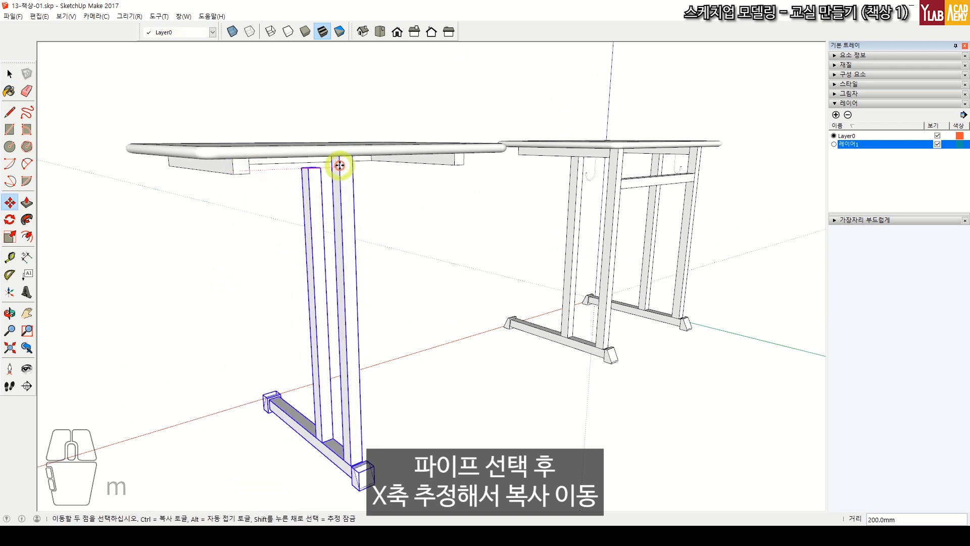
{"action": "key", "text": "ctrl"}
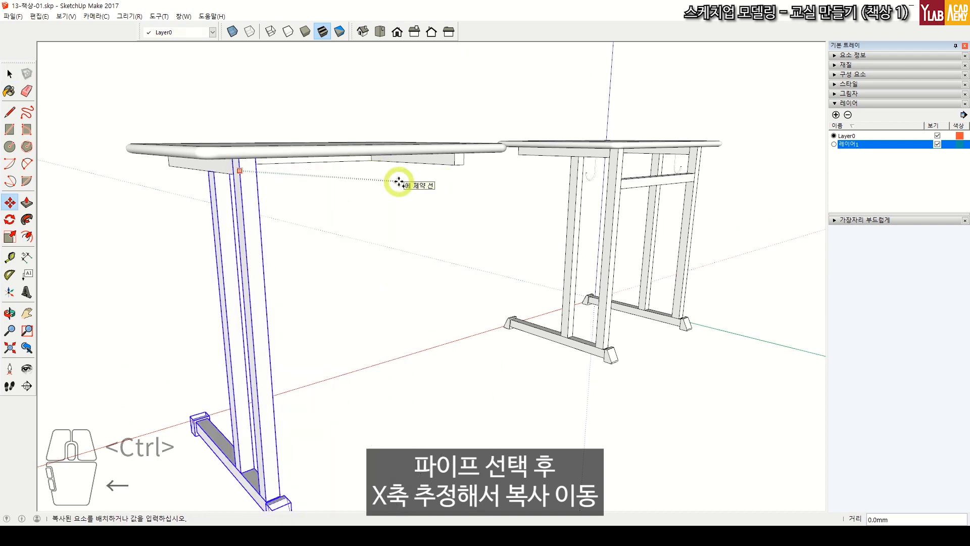
{"action": "scroll", "coordinate": [439, 162], "scroll_direction": "up", "scroll_amount": 2}
{"action": "left_click", "coordinate": [423, 152]}
{"action": "scroll", "coordinate": [434, 142], "scroll_direction": "down", "scroll_amount": 5}
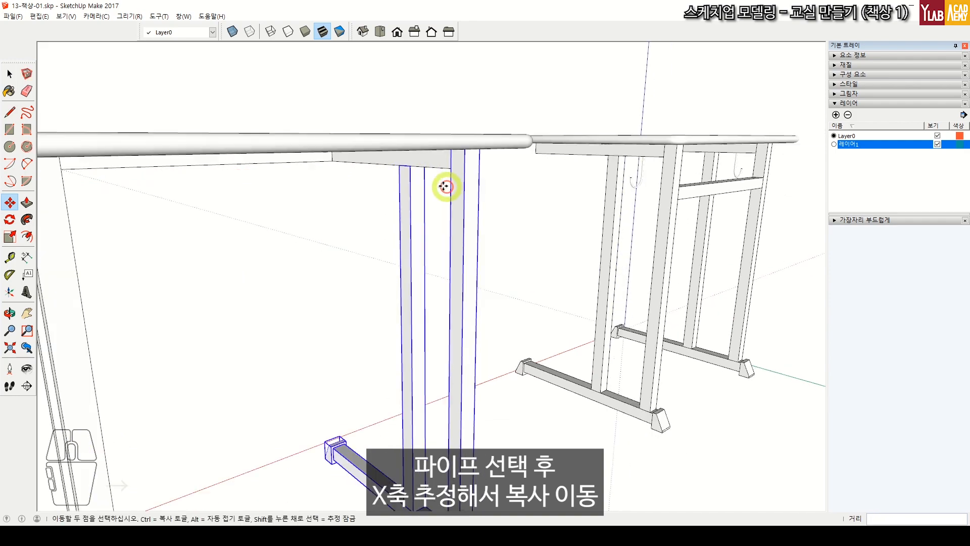
- Place a guide 30 mm below the top edge of the outer leg under the tabletop
{"action": "middle_click_drag", "start_coordinate": [437, 206], "coordinate": [578, 241]}
{"action": "middle_click_drag", "start_coordinate": [578, 245], "coordinate": [301, 188]}
{"action": "scroll", "coordinate": [310, 196], "scroll_direction": "up", "scroll_amount": 5}
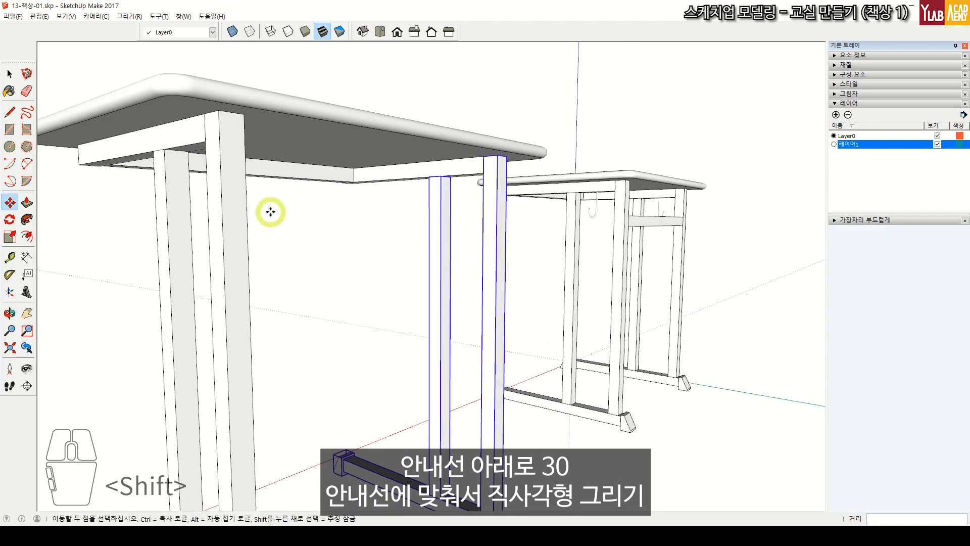
{"action": "key", "text": "t"}
{"action": "middle_click_drag", "start_coordinate": [243, 144], "coordinate": [257, 156]}
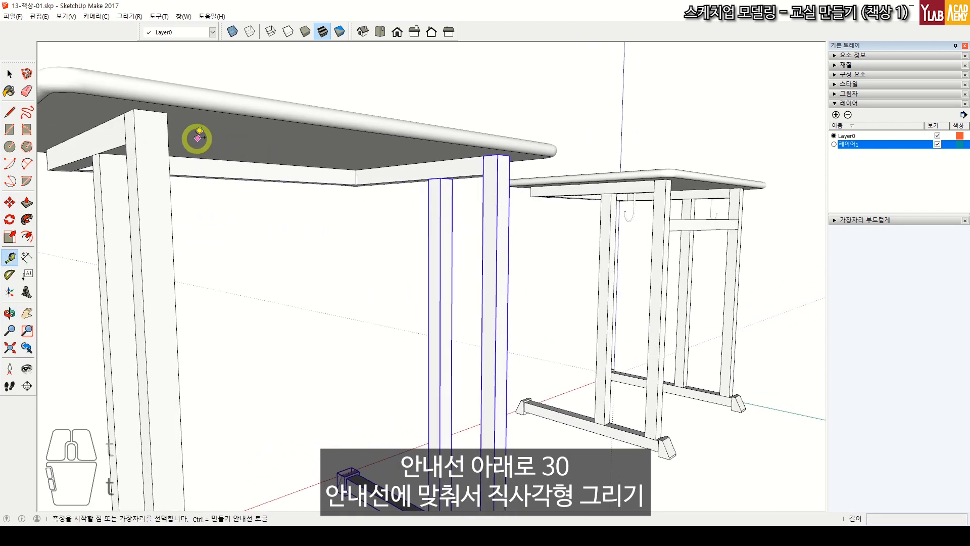
{"action": "left_click", "coordinate": [151, 109]}
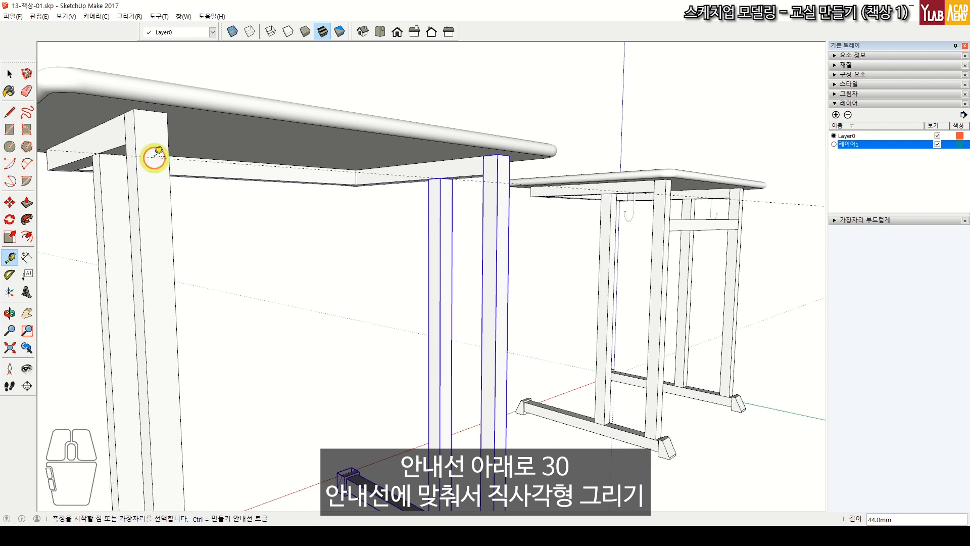
{"action": "key", "text": "space"}
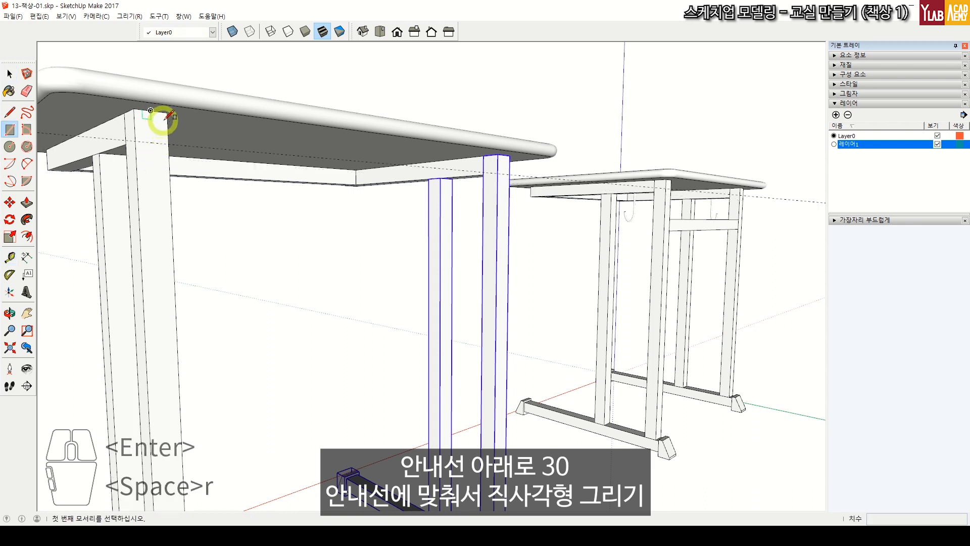
- Draw a rectangle between the two outer legs from the leg's top inner corner down to the guide on the opposite leg
{"action": "left_click", "coordinate": [167, 111]}
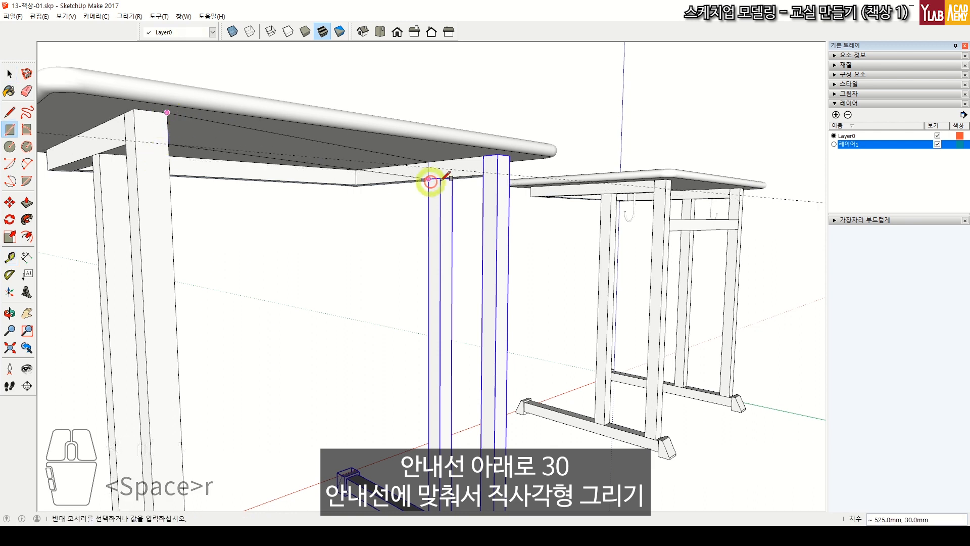
{"action": "left_click", "coordinate": [497, 185]}
{"action": "key", "text": "space"}
{"action": "middle_click_drag", "start_coordinate": [320, 186], "coordinate": [364, 183]}
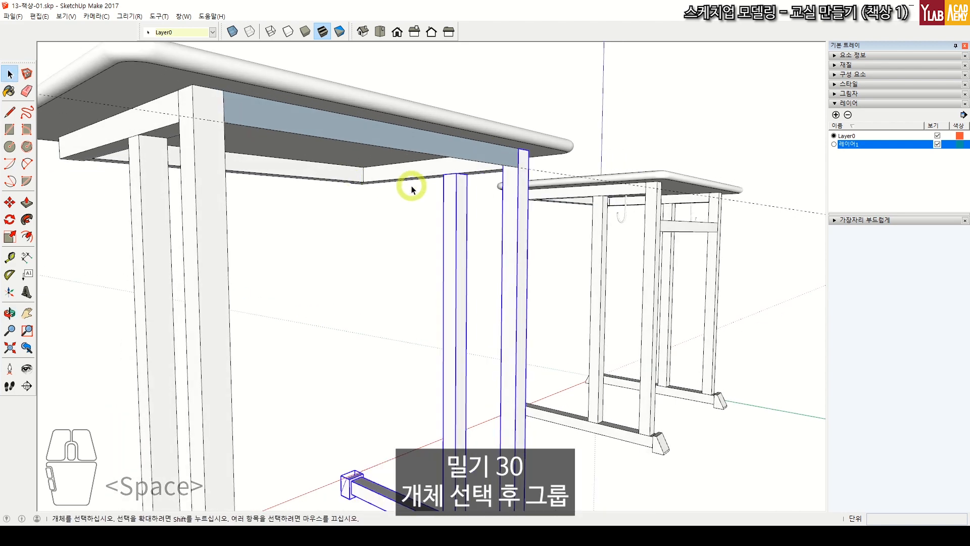
- Push the rectangle between the legs 30 mm into a crossbar and group its geometry
{"action": "key", "text": "p"}
{"action": "left_click", "coordinate": [427, 152]}
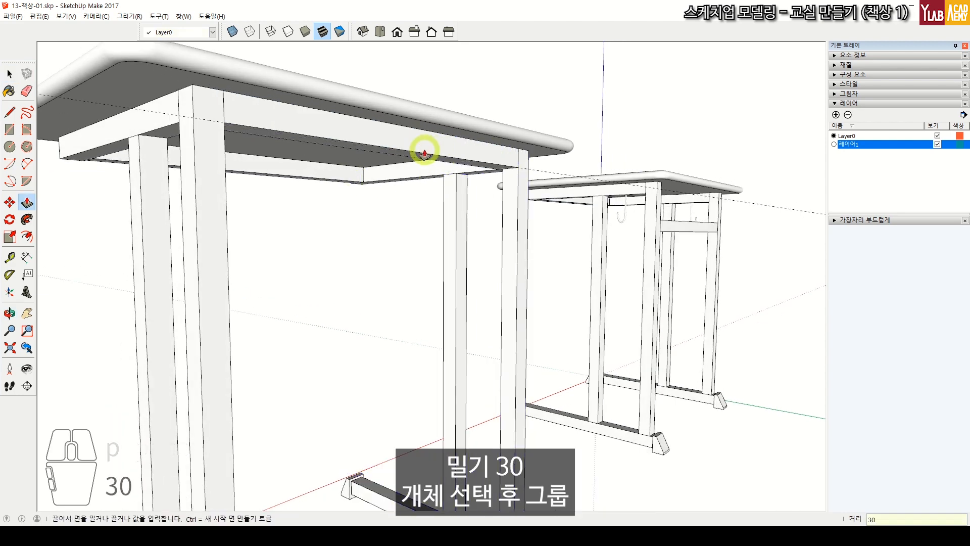
{"action": "key", "text": "Return"}
{"action": "key", "text": "space"}
{"action": "left_click", "coordinate": [444, 148]}
{"action": "right_click", "coordinate": [443, 144]}
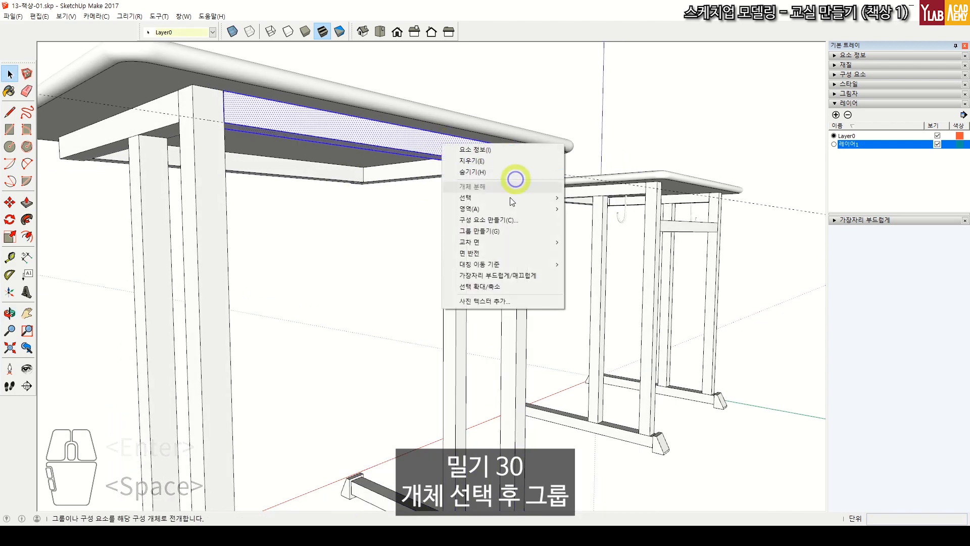
{"action": "left_click", "coordinate": [501, 233]}
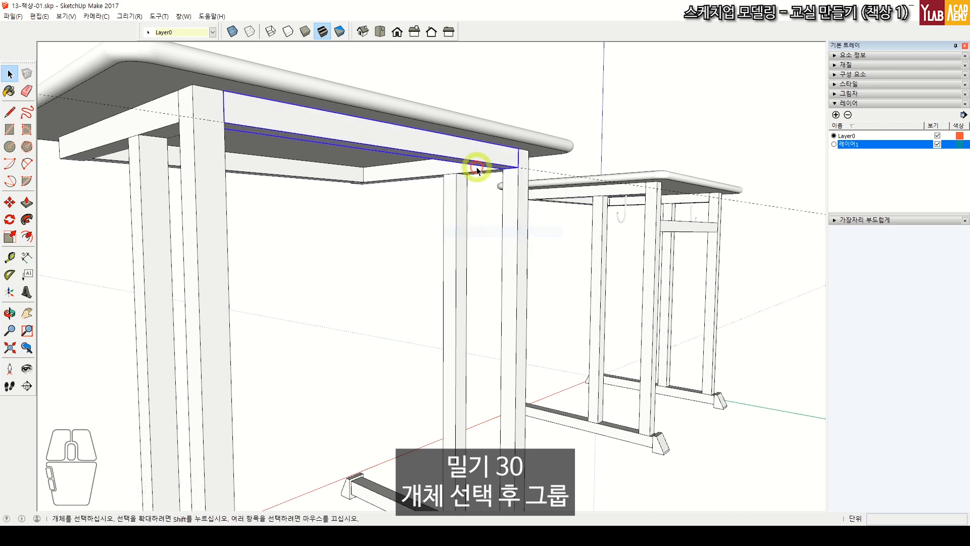
- Move the crossbar group 100 mm straight down along the vertical axis
{"action": "key", "text": "m"}
{"action": "left_click", "coordinate": [460, 143]}
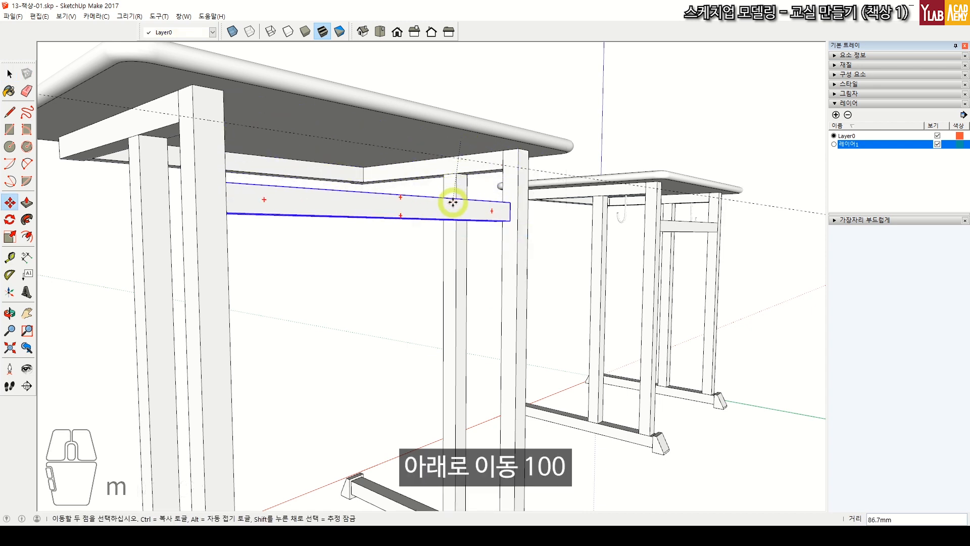
{"action": "key", "text": "Up"}
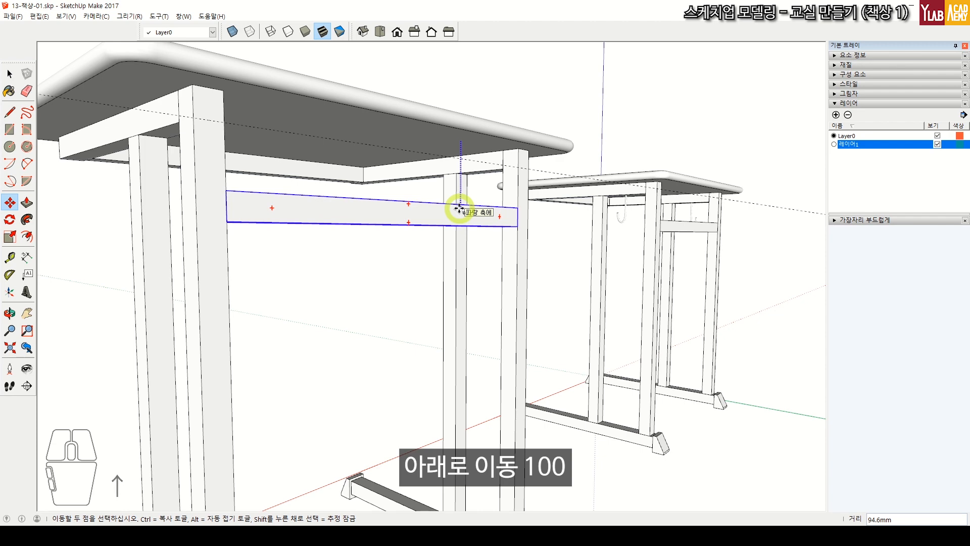
{"action": "type", "text": "0"}
{"action": "key", "text": "Return"}
{"action": "scroll", "coordinate": [459, 208], "scroll_direction": "down", "scroll_amount": 5}
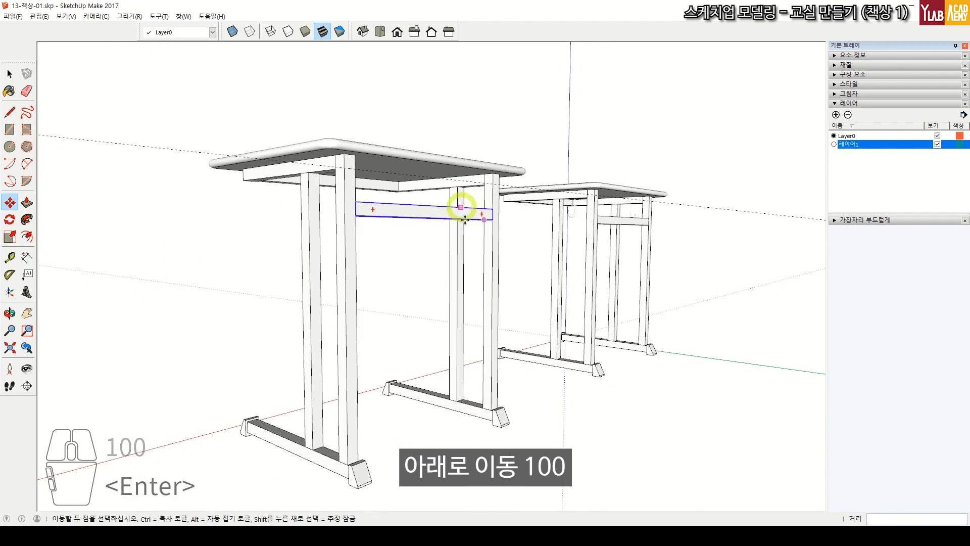
- Clear the selection and erase the guide line running beneath the tabletop
{"action": "key", "text": "space"}
{"action": "left_click", "coordinate": [197, 263]}
{"action": "key", "text": "e"}
{"action": "mouse_move", "coordinate": [204, 241]}
{"action": "middle_mouse_down"}
{"action": "mouse_move", "coordinate": [580, 325]}
{"action": "mouse_move", "coordinate": [706, 264]}
{"action": "mouse_move", "coordinate": [613, 275]}
{"action": "mouse_move", "coordinate": [620, 252]}
{"action": "mouse_move", "coordinate": [539, 59]}
{"action": "mouse_move", "coordinate": [384, 160]}
{"action": "mouse_move", "coordinate": [411, 268]}
{"action": "mouse_move", "coordinate": [527, 302]}
{"action": "middle_mouse_up"}
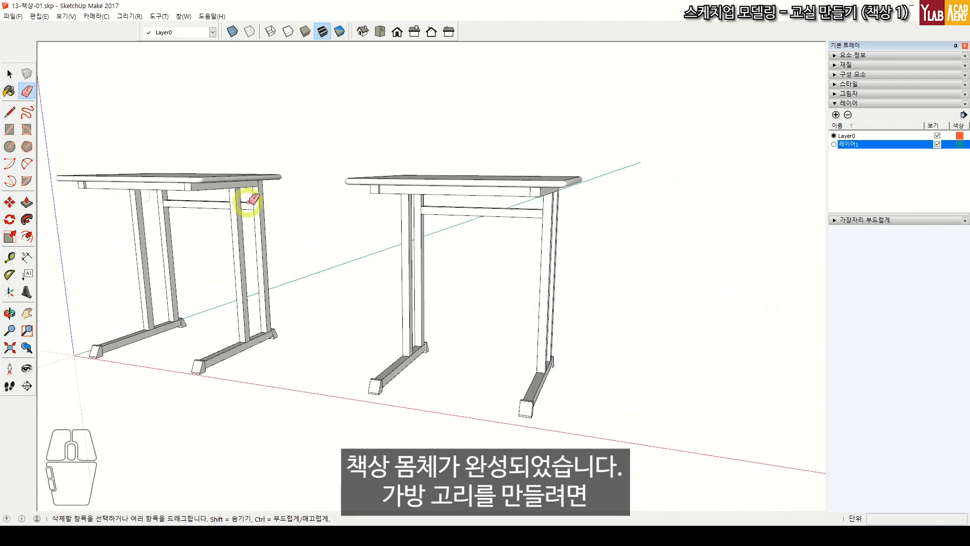
- Draw a 50 × 50 mm square on the ground beside the finished desk body for the bag hook
{"action": "scroll", "coordinate": [248, 203], "scroll_direction": "up", "scroll_amount": 4}
{"action": "scroll", "coordinate": [253, 208], "scroll_direction": "down", "scroll_amount": 6}
{"action": "middle_click_drag", "start_coordinate": [464, 315], "coordinate": [391, 275], "text": "shift"}
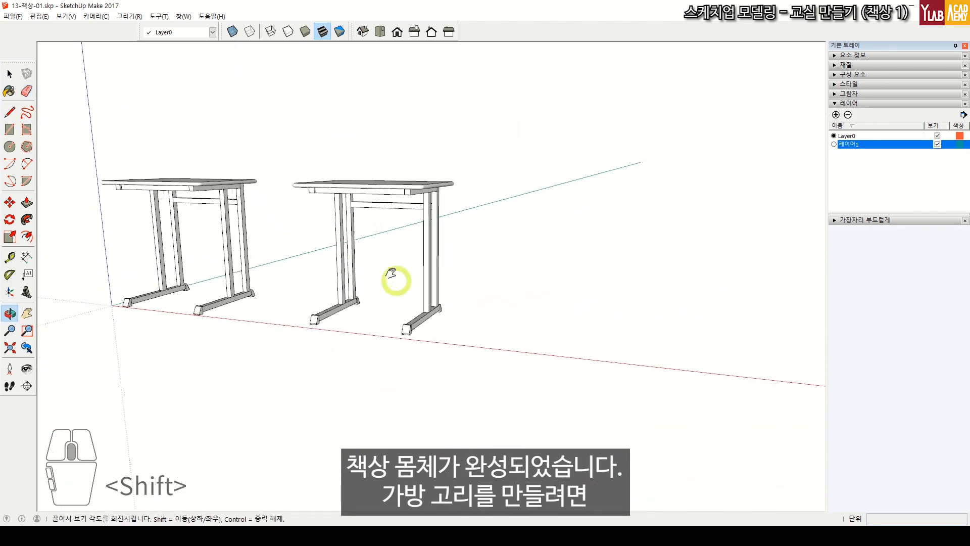
{"action": "scroll", "coordinate": [465, 323], "scroll_direction": "up", "scroll_amount": 3}
{"action": "key", "text": "r"}
{"action": "left_click", "coordinate": [441, 336]}
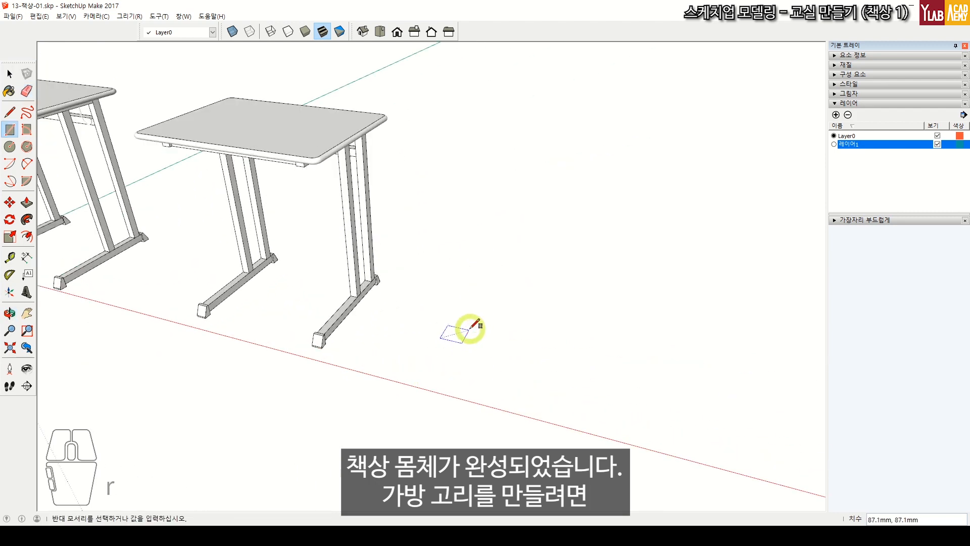
{"action": "left_click", "coordinate": [470, 329]}
{"action": "scroll", "coordinate": [470, 329], "scroll_direction": "up", "scroll_amount": 2}
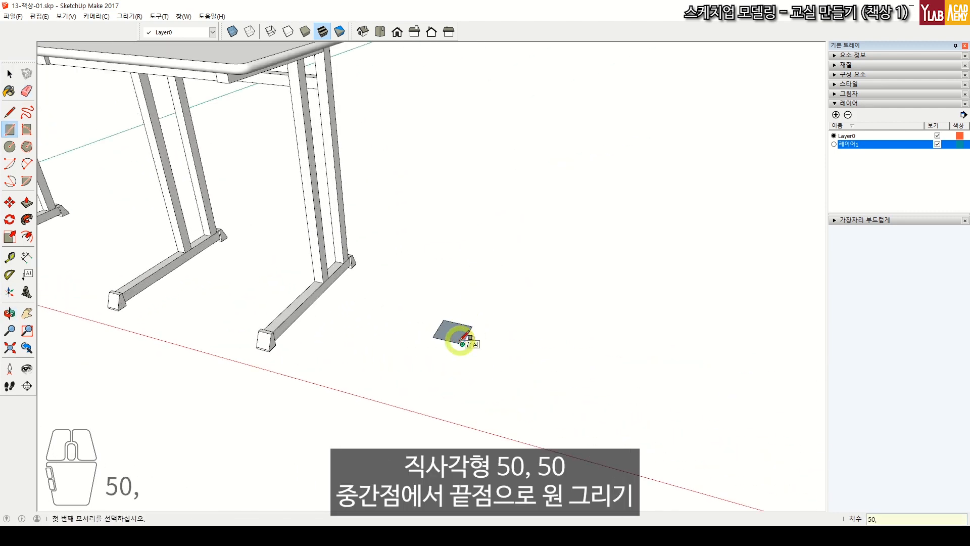
{"action": "scroll", "coordinate": [457, 340], "scroll_direction": "up", "scroll_amount": 4}
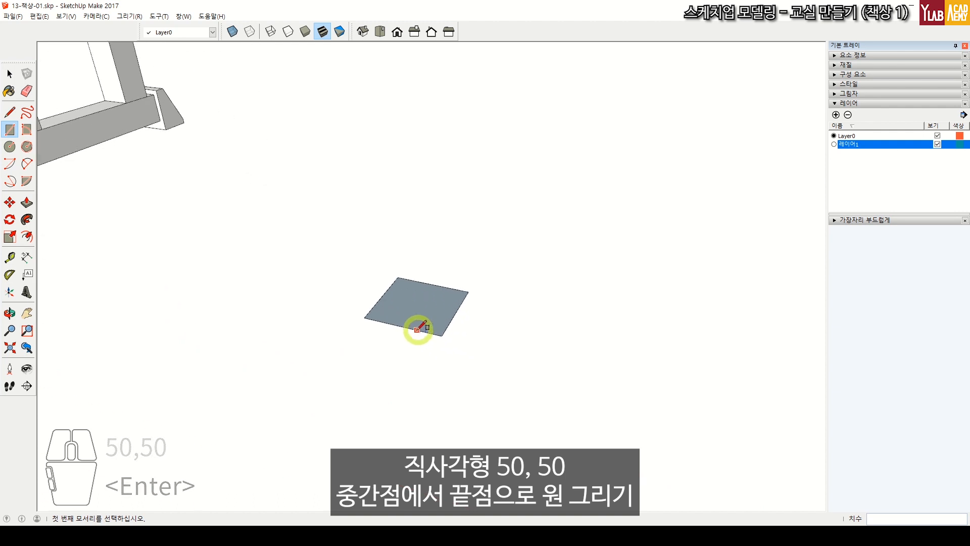
- Draw a 25 mm radius circle centred on the midpoint of the square's edge, and erase surplus lines to leave a J-shaped hook path
{"action": "key", "text": "c"}
{"action": "left_click", "coordinate": [443, 335]}
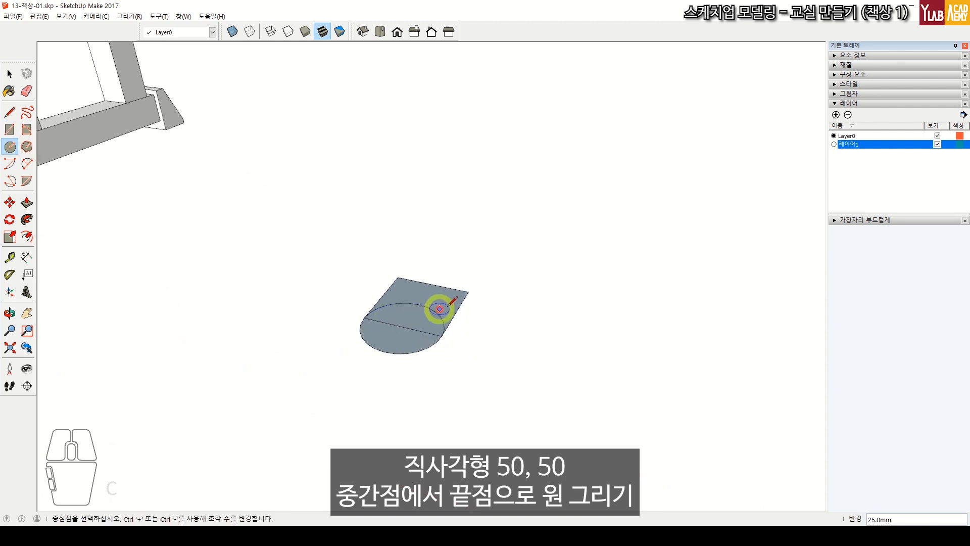
{"action": "middle_click_drag", "start_coordinate": [439, 308], "coordinate": [450, 375]}
{"action": "key", "text": "space"}
{"action": "key", "text": "e"}
{"action": "mouse_move", "coordinate": [405, 277]}
{"action": "left_mouse_down"}
{"action": "mouse_move", "coordinate": [406, 307]}
{"action": "mouse_move", "coordinate": [417, 272]}
{"action": "mouse_move", "coordinate": [422, 366]}
{"action": "left_mouse_up"}
- Draw a 2.5 mm radius circle perpendicular to the path at the short end of the J-shaped hook line
{"action": "scroll", "coordinate": [361, 345], "scroll_direction": "up", "scroll_amount": 3}
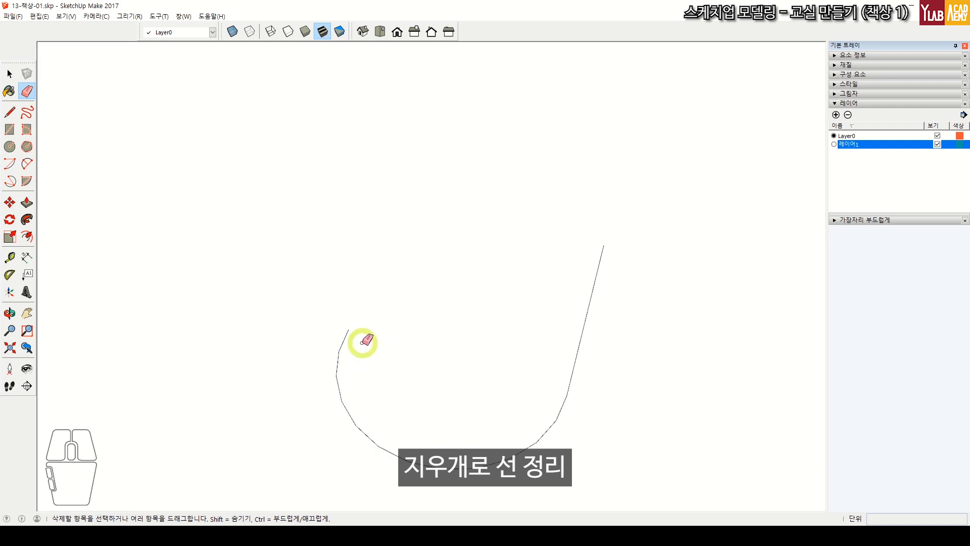
{"action": "key", "text": "c"}
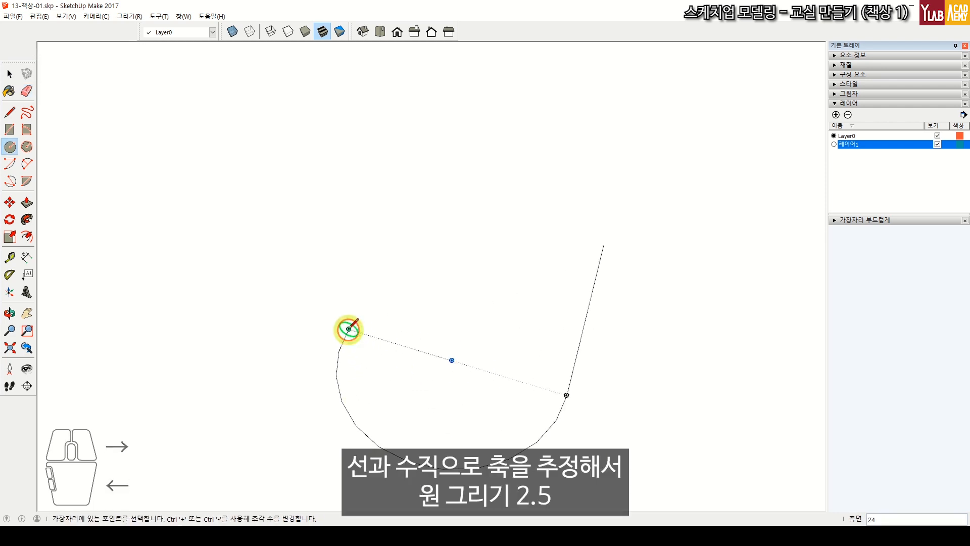
{"action": "left_click", "coordinate": [361, 333]}
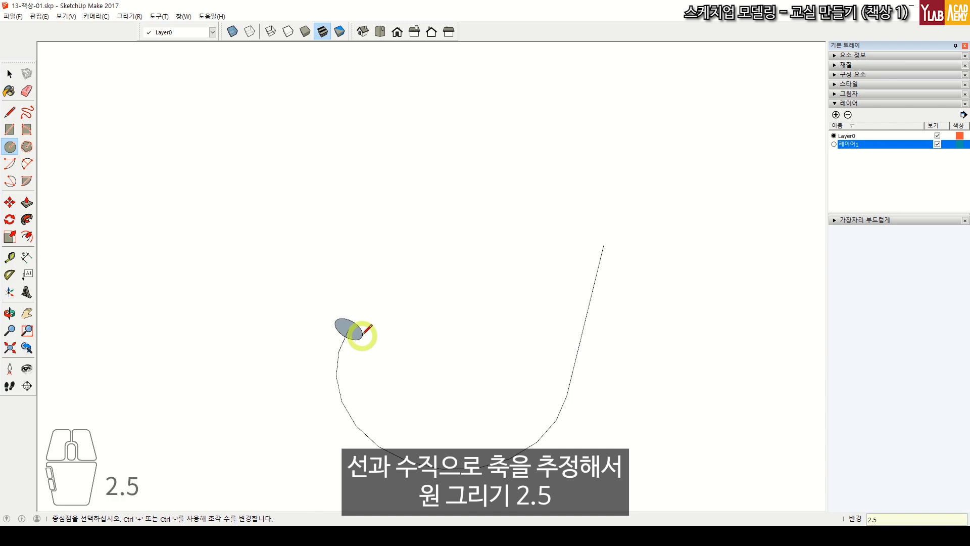
- Select the whole J-shaped path and sweep the circle along it with Follow Me
{"action": "key", "text": "space"}
{"action": "scroll", "coordinate": [376, 339], "scroll_direction": "down", "scroll_amount": 1}
{"action": "left_click", "coordinate": [545, 374]}
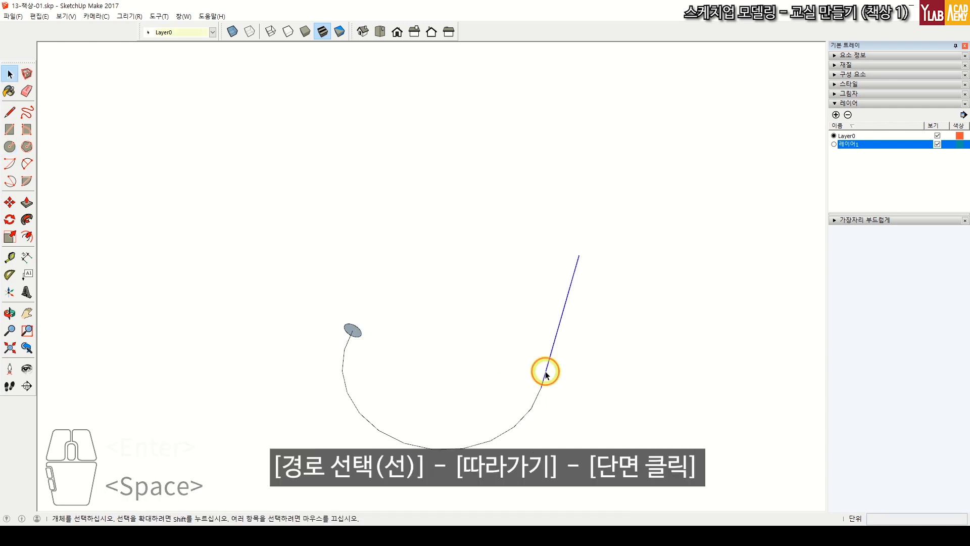
{"action": "left_click", "coordinate": [31, 220]}
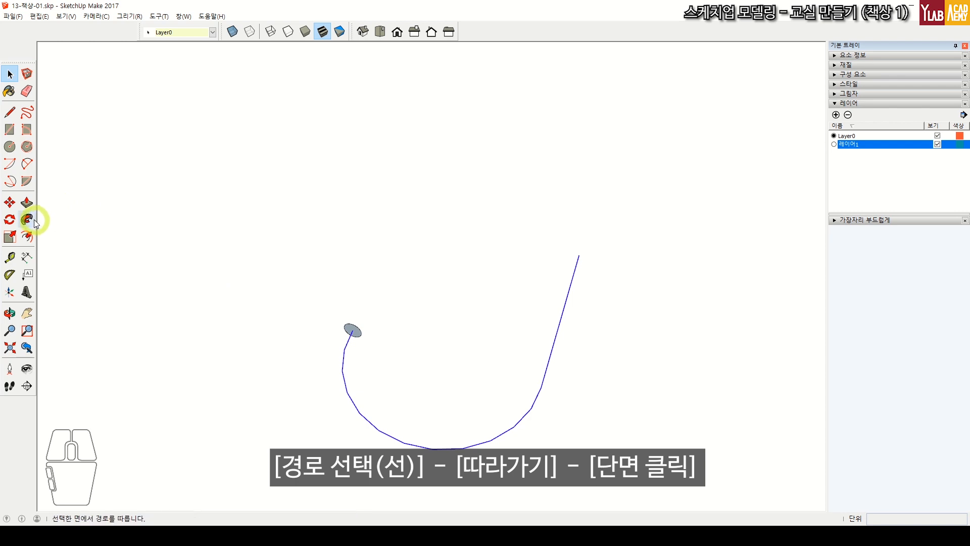
{"action": "left_click", "coordinate": [349, 331]}
{"action": "middle_click_drag", "start_coordinate": [396, 398], "coordinate": [466, 349]}
{"action": "scroll", "coordinate": [467, 348], "scroll_direction": "down", "scroll_amount": 5}
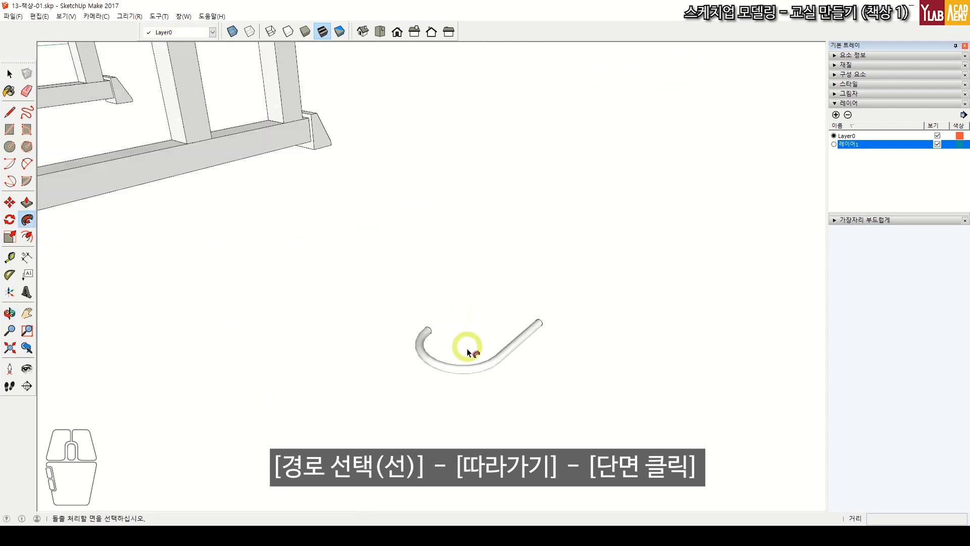
- Select the entire swept hook solid and make it a group
{"action": "key", "text": "space"}
{"action": "right_click", "coordinate": [503, 351]}
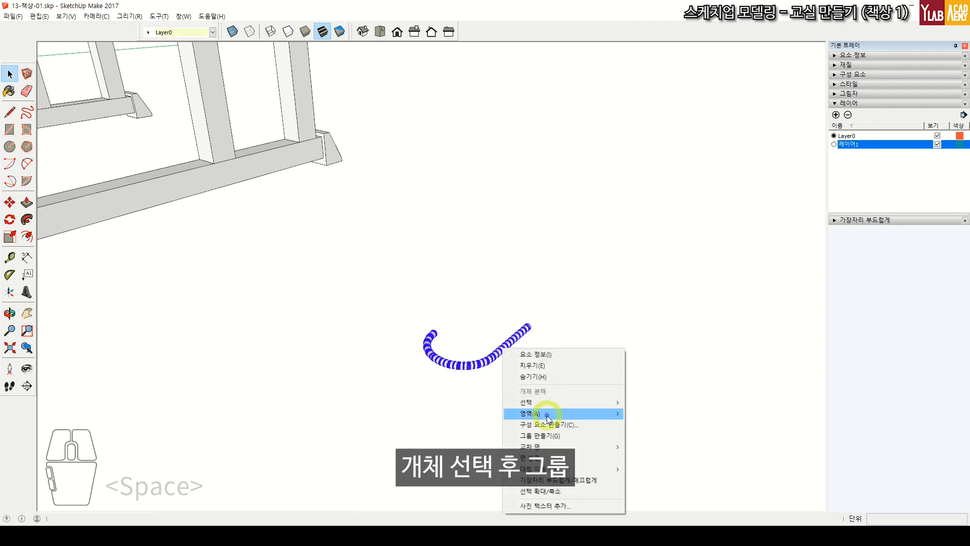
{"action": "left_click", "coordinate": [553, 431]}
- Rotate the hook group 90 degrees about the bounding-box face marker so that it stands upright
{"action": "middle_click_drag", "start_coordinate": [552, 431], "coordinate": [379, 313]}
{"action": "scroll", "coordinate": [491, 380], "scroll_direction": "up", "scroll_amount": 4}
{"action": "key", "text": "m"}
{"action": "scroll", "coordinate": [406, 319], "scroll_direction": "up", "scroll_amount": 2}
{"action": "scroll", "coordinate": [406, 320], "scroll_direction": "up", "scroll_amount": 3}
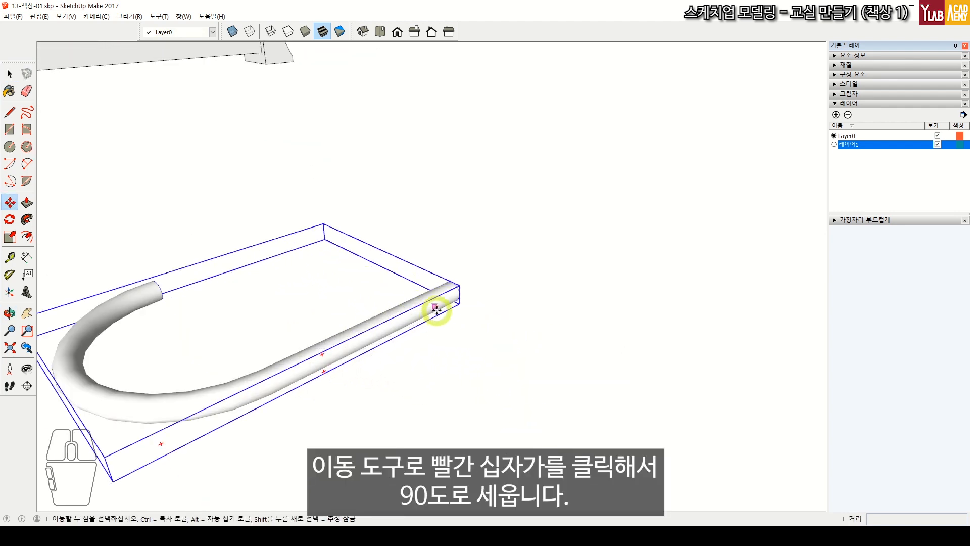
{"action": "left_click", "coordinate": [437, 306]}
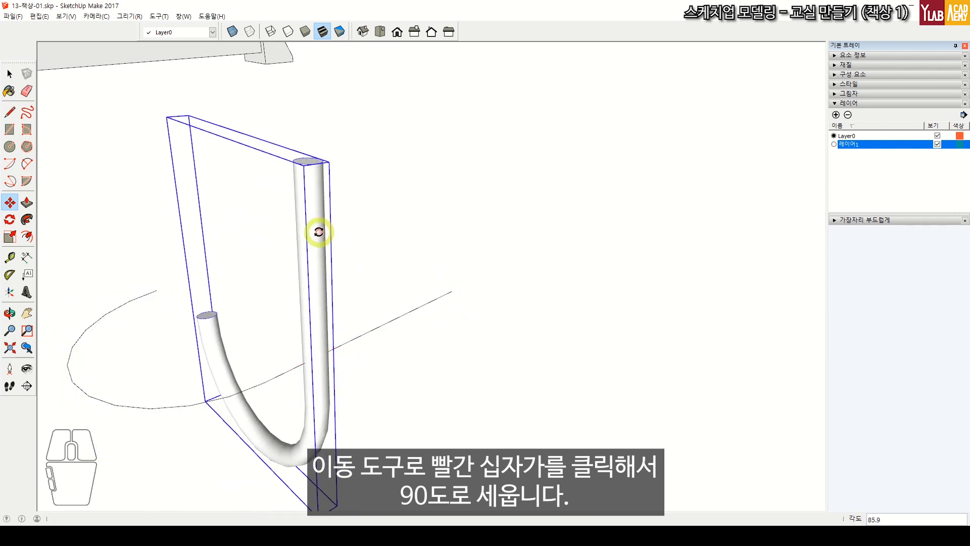
{"action": "key", "text": "Return"}
- Flip the upright hook group along the group's red axis
{"action": "scroll", "coordinate": [318, 231], "scroll_direction": "down", "scroll_amount": 6}
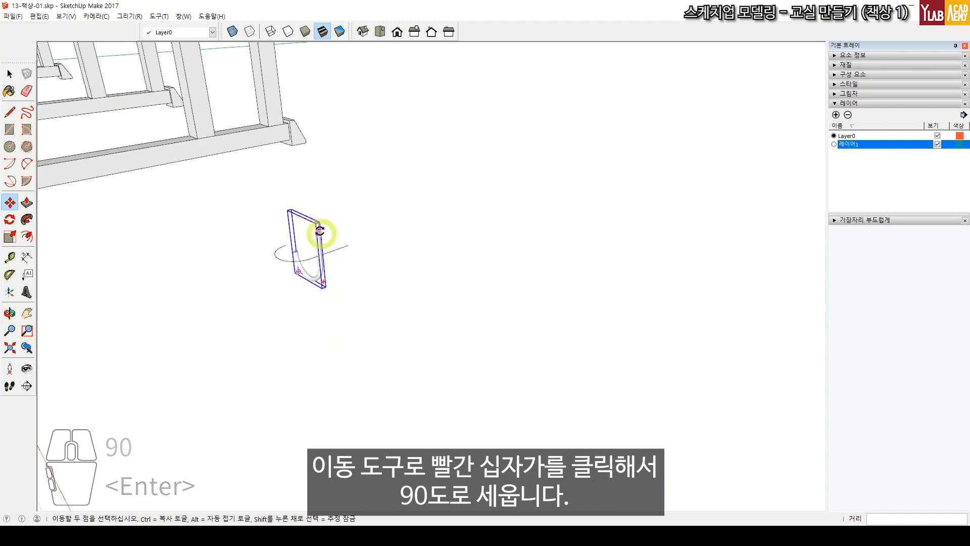
{"action": "scroll", "coordinate": [315, 222], "scroll_direction": "up", "scroll_amount": 1}
{"action": "key", "text": "space"}
{"action": "right_click", "coordinate": [322, 244]}
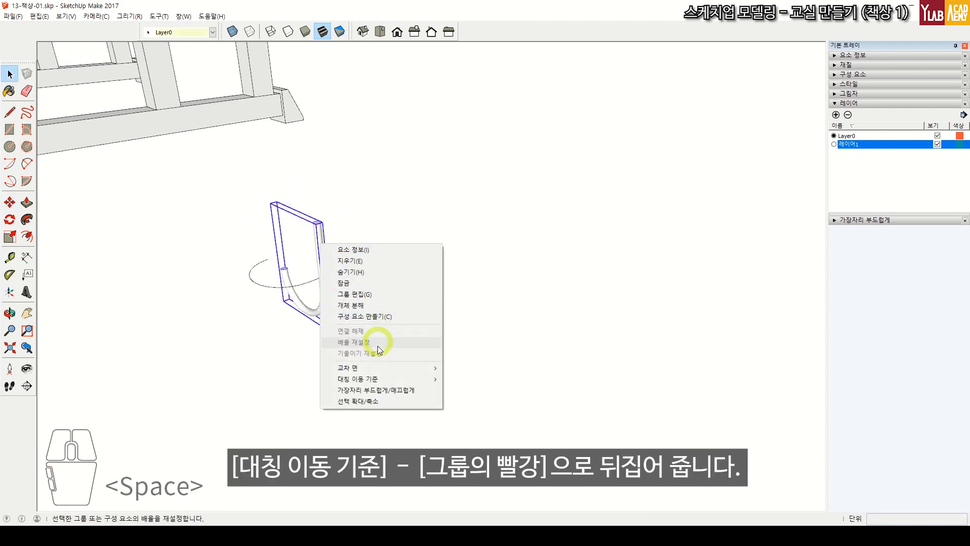
{"action": "mouse_move", "coordinate": [378, 380]}
{"action": "left_click", "coordinate": [494, 379]}
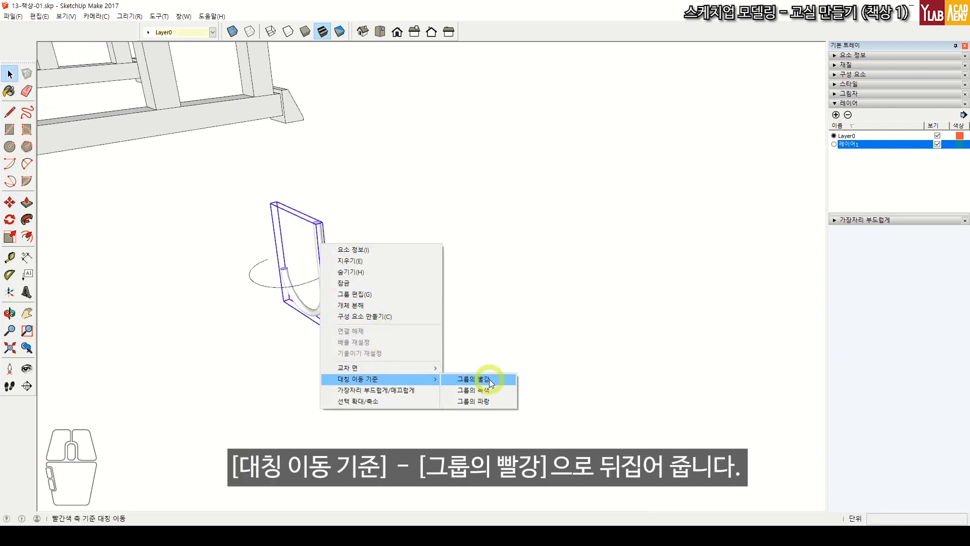
- Move the hook from the endpoint on its straight end's rim to the endpoint on the desk frame's underside beside the leg
{"action": "middle_click_drag", "start_coordinate": [260, 210], "coordinate": [331, 277], "text": "shift"}
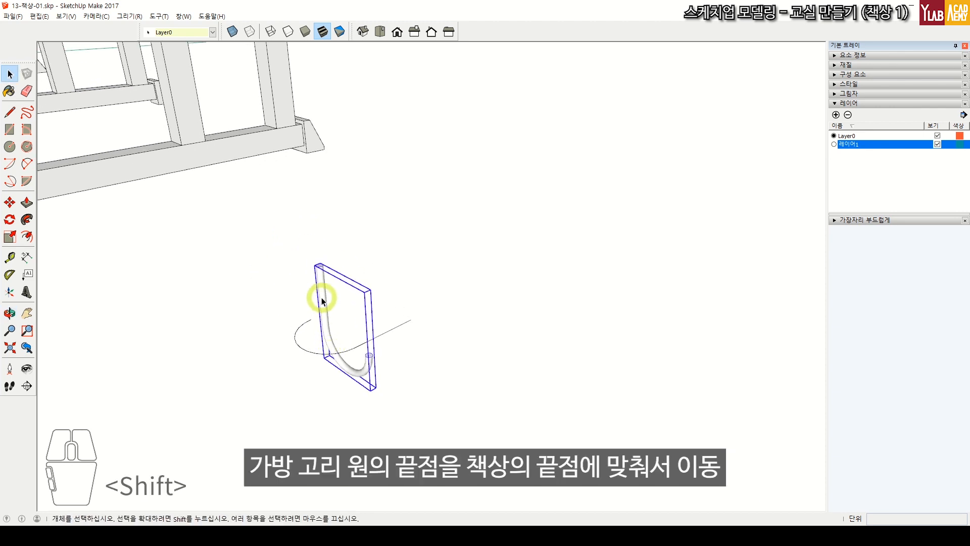
{"action": "key", "text": "m"}
{"action": "scroll", "coordinate": [321, 301], "scroll_direction": "up", "scroll_amount": 5}
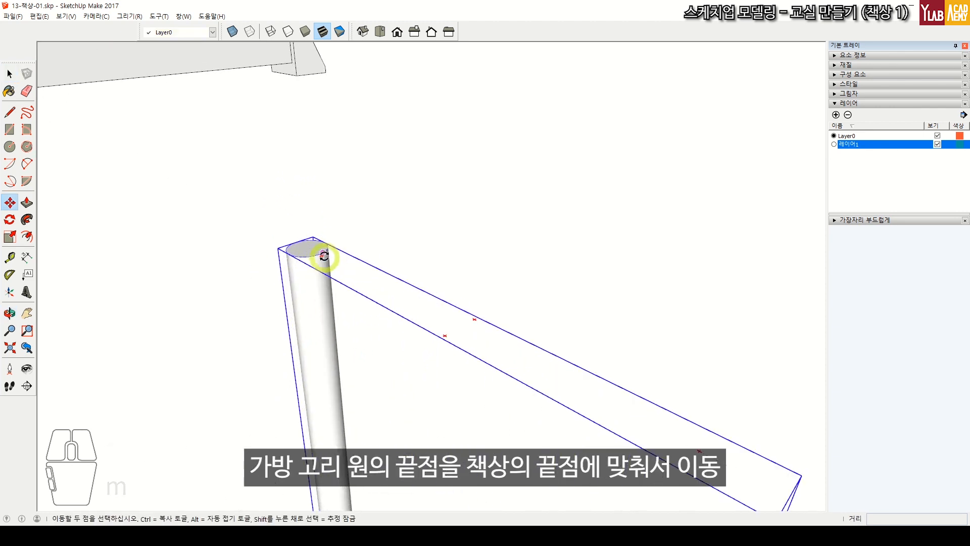
{"action": "scroll", "coordinate": [324, 256], "scroll_direction": "up", "scroll_amount": 2}
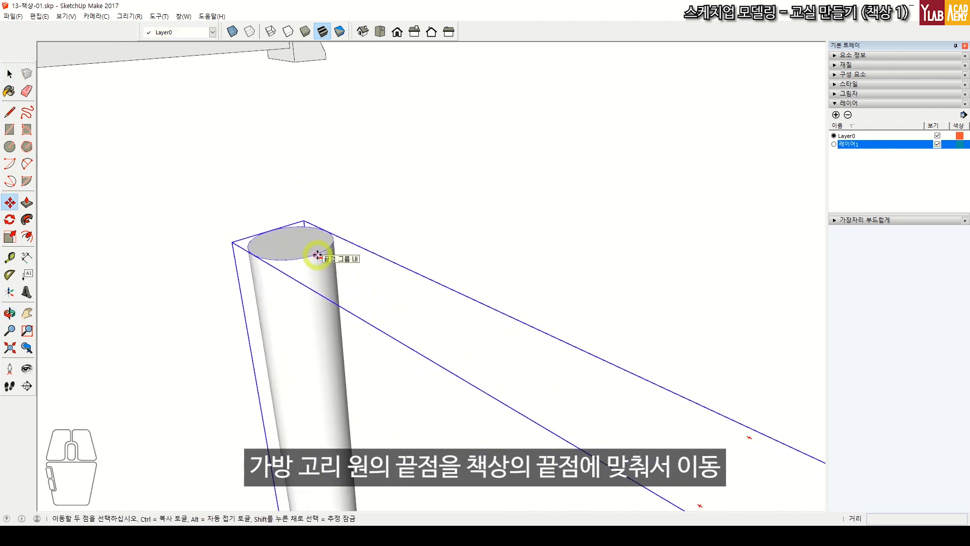
{"action": "middle_click_drag", "start_coordinate": [304, 232], "coordinate": [374, 313]}
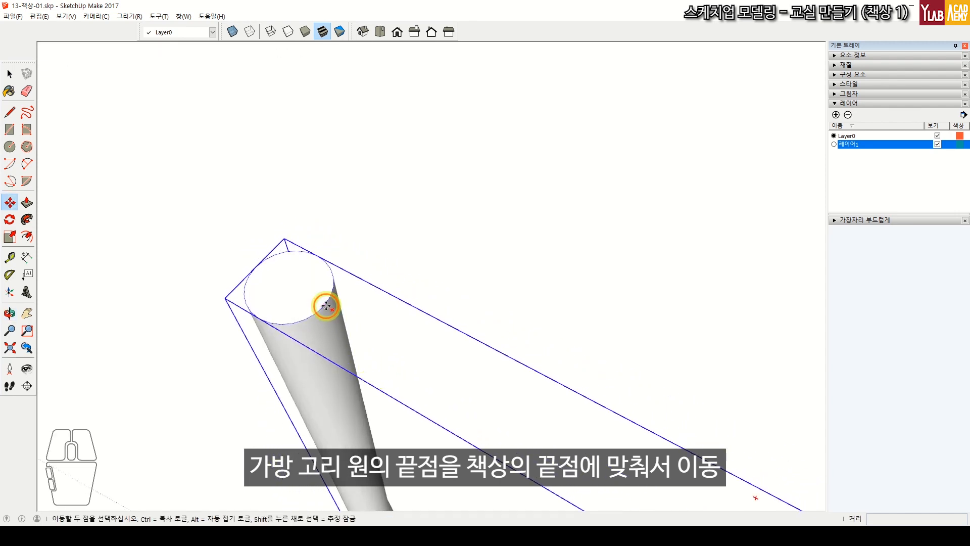
{"action": "scroll", "coordinate": [318, 242], "scroll_direction": "down", "scroll_amount": 10}
{"action": "middle_click_drag", "start_coordinate": [299, 223], "coordinate": [338, 221], "text": "shift"}
{"action": "scroll", "coordinate": [296, 141], "scroll_direction": "up", "scroll_amount": 5}
{"action": "left_click", "coordinate": [295, 133]}
- Check the distance from the hook's upper end towards the far leg with the Tape Measure
{"action": "middle_click_drag", "start_coordinate": [356, 342], "coordinate": [243, 260]}
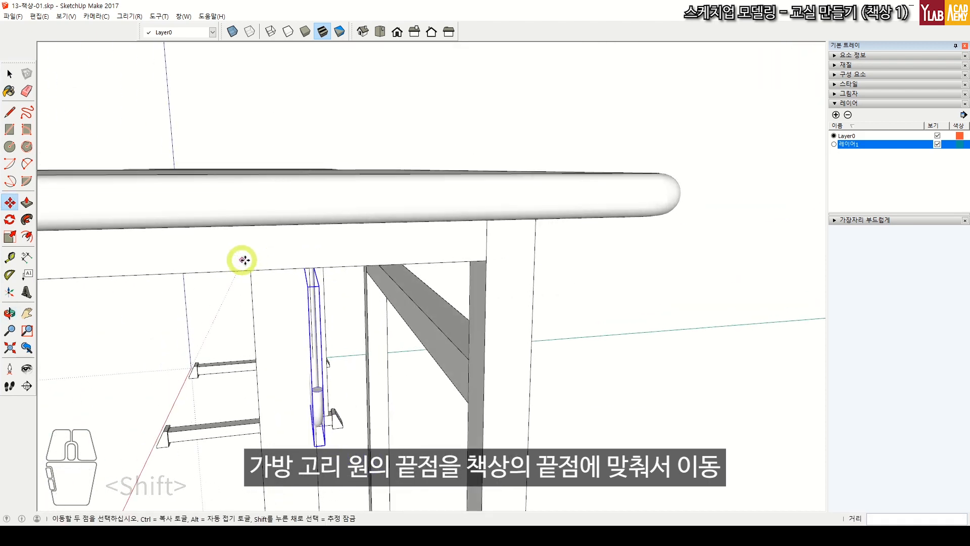
{"action": "key", "text": "space"}
{"action": "key", "text": "t"}
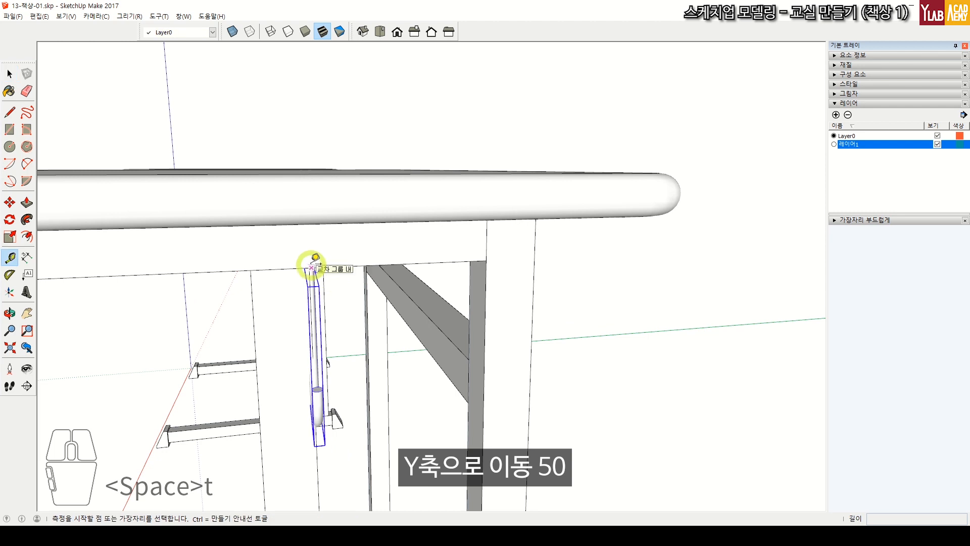
{"action": "scroll", "coordinate": [314, 263], "scroll_direction": "up", "scroll_amount": 3}
{"action": "left_click", "coordinate": [313, 274]}
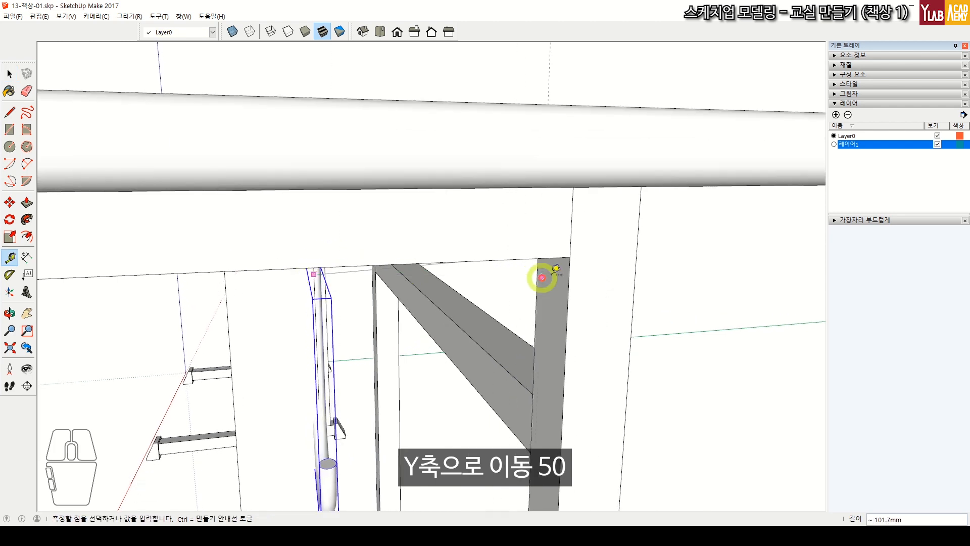
{"action": "key", "text": "space"}
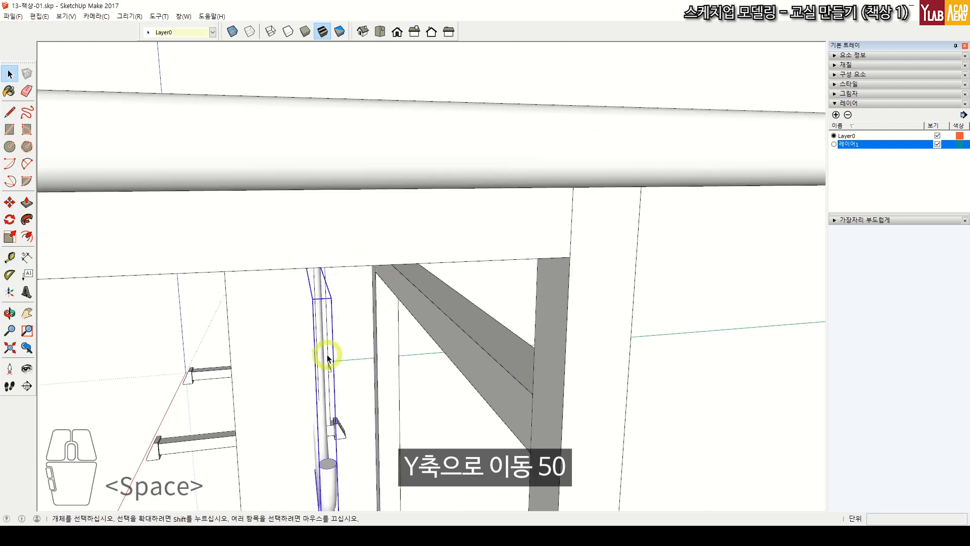
- Move the hook group 50 mm along the green axis, away from the leg
{"action": "key", "text": "m"}
{"action": "left_click", "coordinate": [321, 336]}
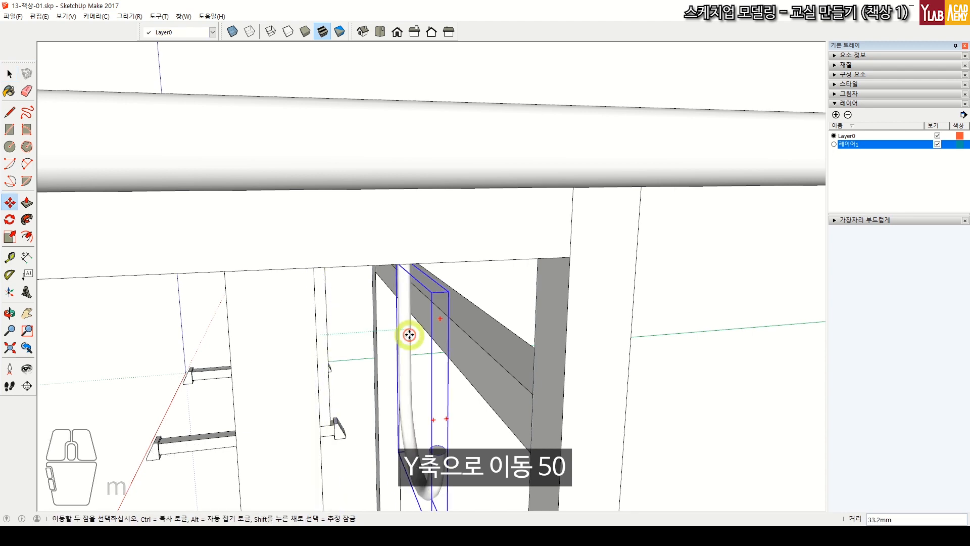
{"action": "key", "text": "Return"}
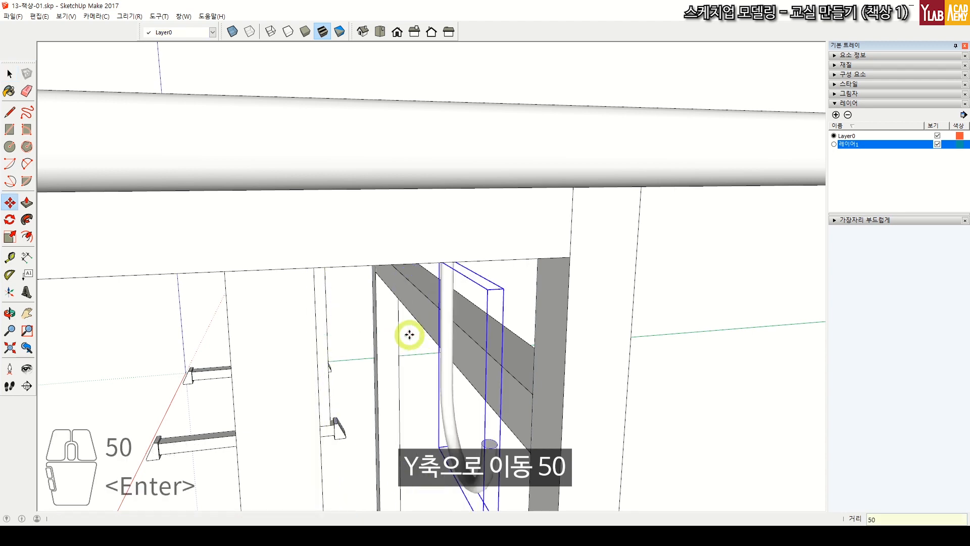
{"action": "key", "text": "space"}
- Move the hook 15 mm across the frame tube, from the tube's lower corner to the midpoint of its lower edge
{"action": "middle_click_drag", "start_coordinate": [409, 334], "coordinate": [531, 324]}
{"action": "scroll", "coordinate": [502, 298], "scroll_direction": "up", "scroll_amount": 6}
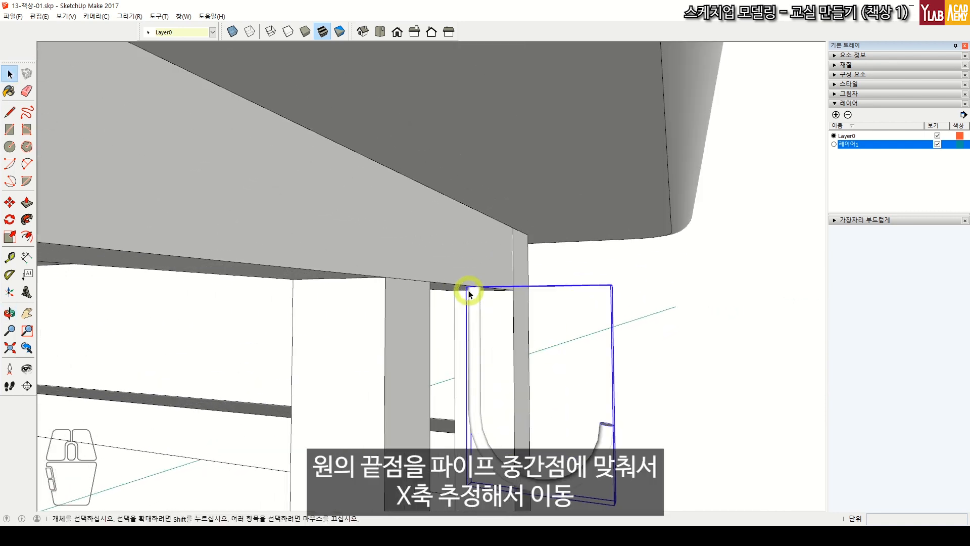
{"action": "key", "text": "m"}
{"action": "scroll", "coordinate": [469, 290], "scroll_direction": "down", "scroll_amount": 4}
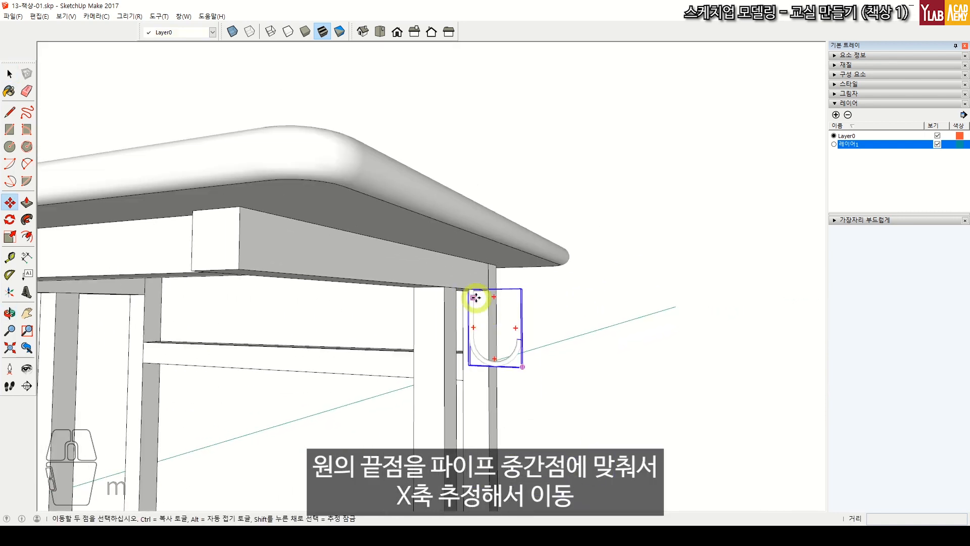
{"action": "middle_click_drag", "start_coordinate": [368, 315], "coordinate": [429, 243]}
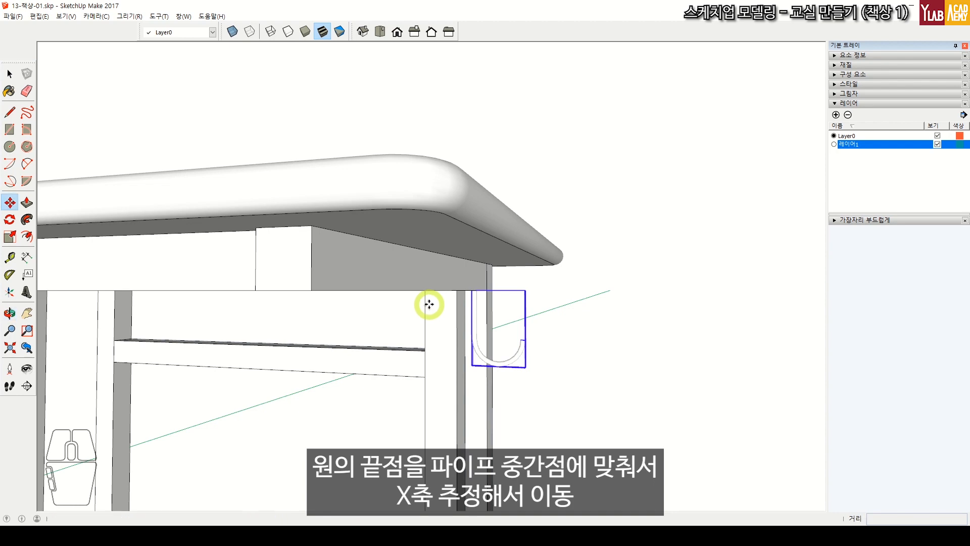
{"action": "left_click", "coordinate": [308, 292]}
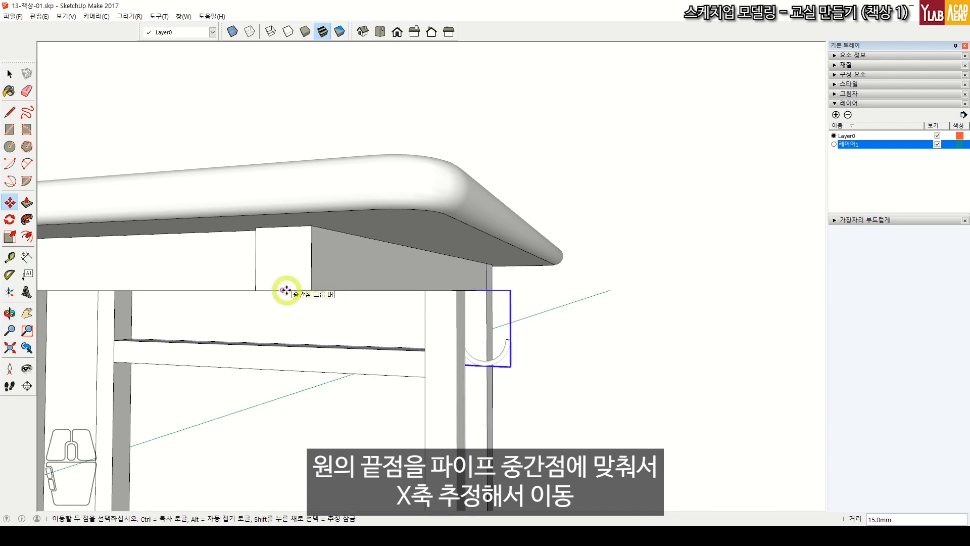
{"action": "left_click", "coordinate": [286, 290]}
- Shift the hook about 2.5 mm along the red axis from its rim endpoint to centre it on the frame tube
{"action": "middle_click_drag", "start_coordinate": [286, 290], "coordinate": [379, 238]}
{"action": "scroll", "coordinate": [439, 275], "scroll_direction": "up", "scroll_amount": 3}
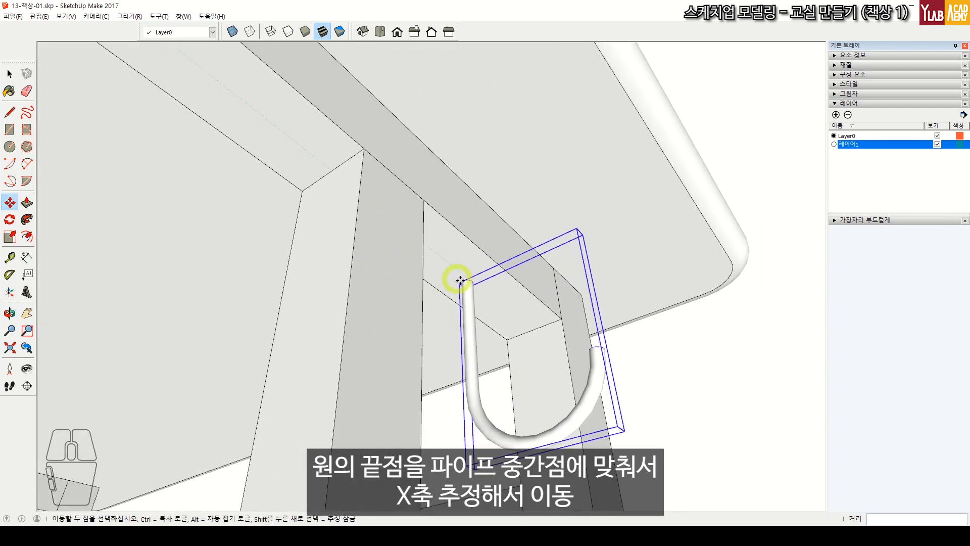
{"action": "scroll", "coordinate": [460, 280], "scroll_direction": "up", "scroll_amount": 5}
{"action": "left_click", "coordinate": [458, 277]}
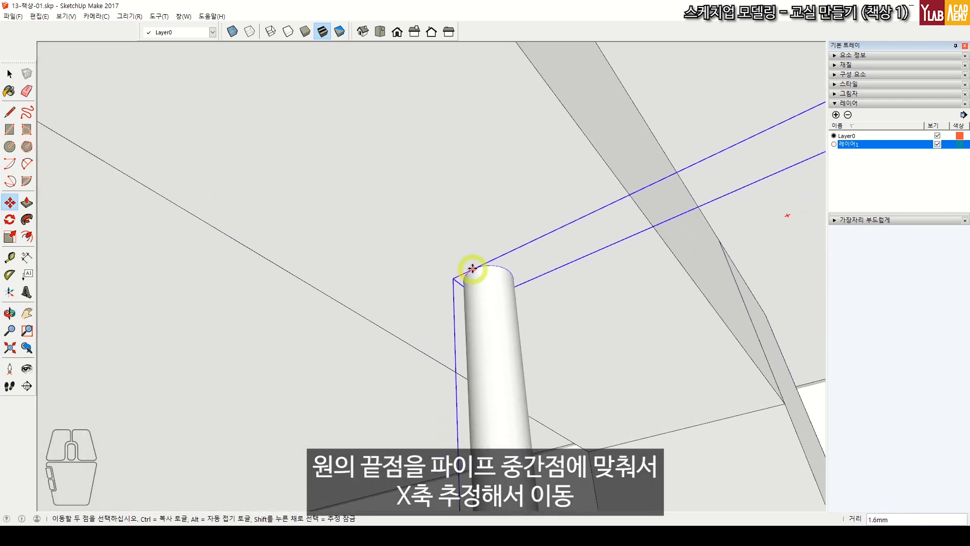
{"action": "key", "text": "Right"}
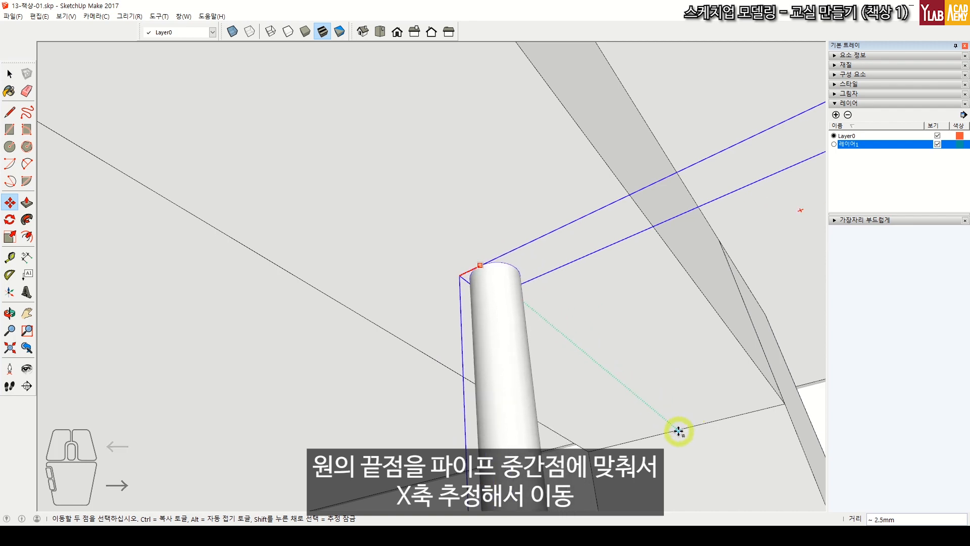
{"action": "scroll", "coordinate": [599, 387], "scroll_direction": "down", "scroll_amount": 8}
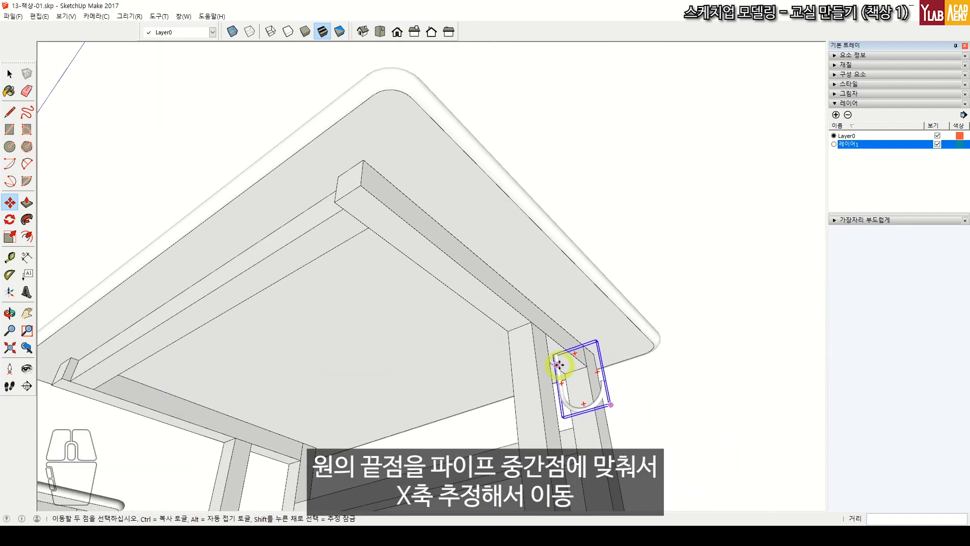
{"action": "left_click", "coordinate": [557, 363]}
{"action": "middle_click_drag", "start_coordinate": [557, 364], "coordinate": [622, 390]}
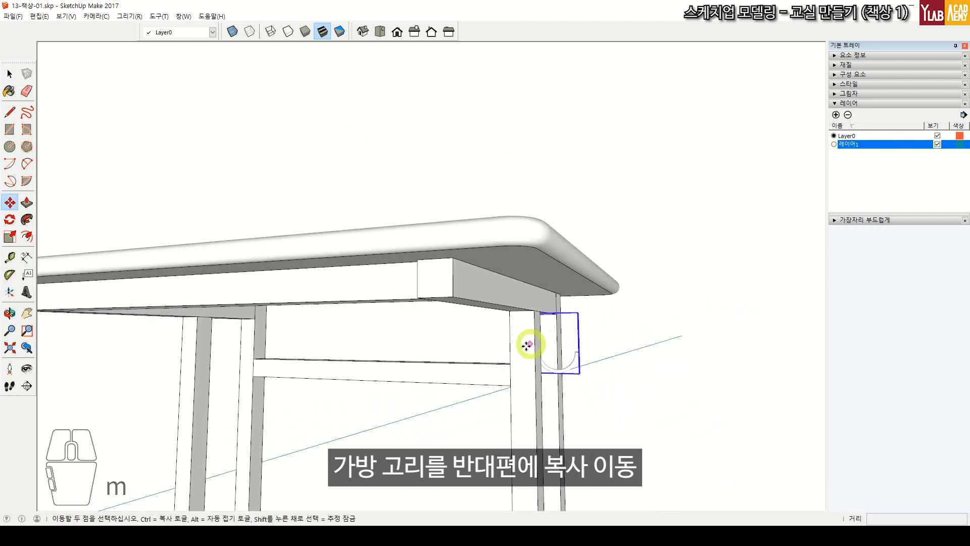
- Copy the bag hook 530 mm to the opposite side of the desk, using the matching lower corners of the frame tubes
{"action": "middle_click_drag", "start_coordinate": [528, 345], "coordinate": [562, 308], "text": "shift"}
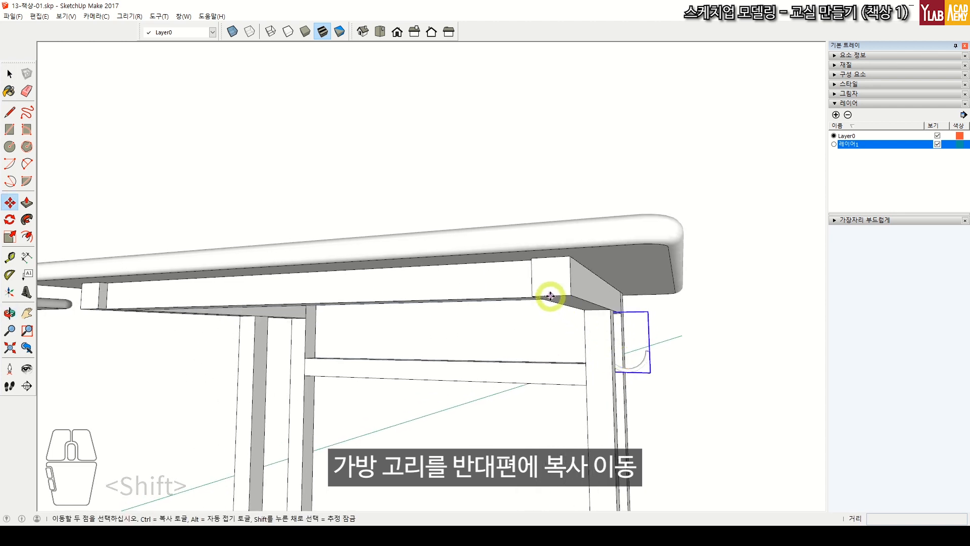
{"action": "key", "text": "ctrl"}
{"action": "key", "text": "space"}
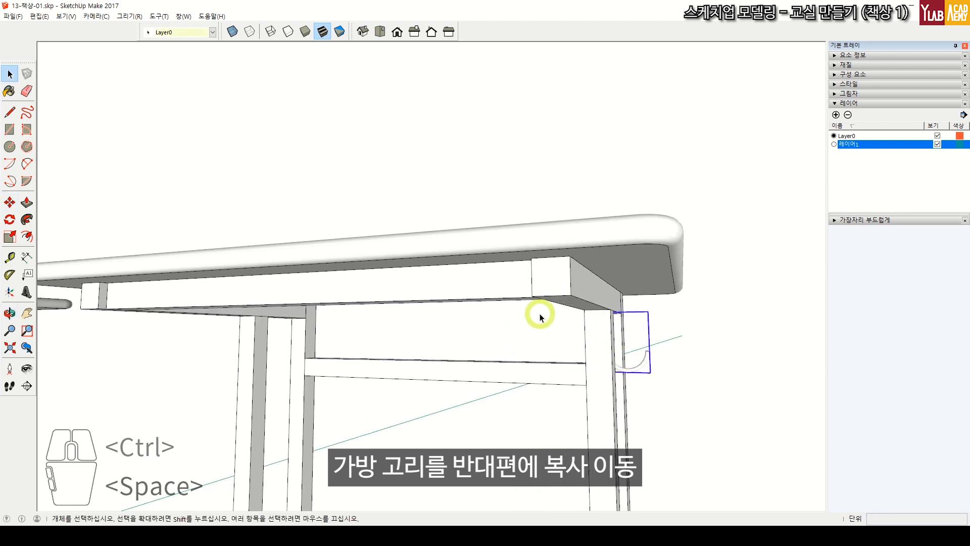
{"action": "key", "text": "m"}
{"action": "left_click", "coordinate": [567, 292]}
{"action": "key", "text": "ctrl"}
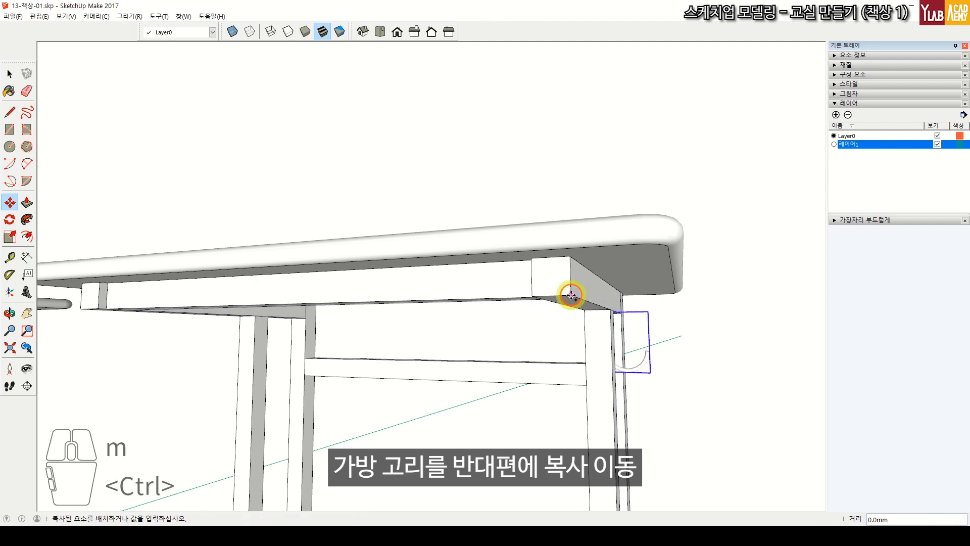
{"action": "middle_click_drag", "start_coordinate": [567, 292], "coordinate": [410, 306], "text": "shift"}
{"action": "left_click", "coordinate": [388, 286]}
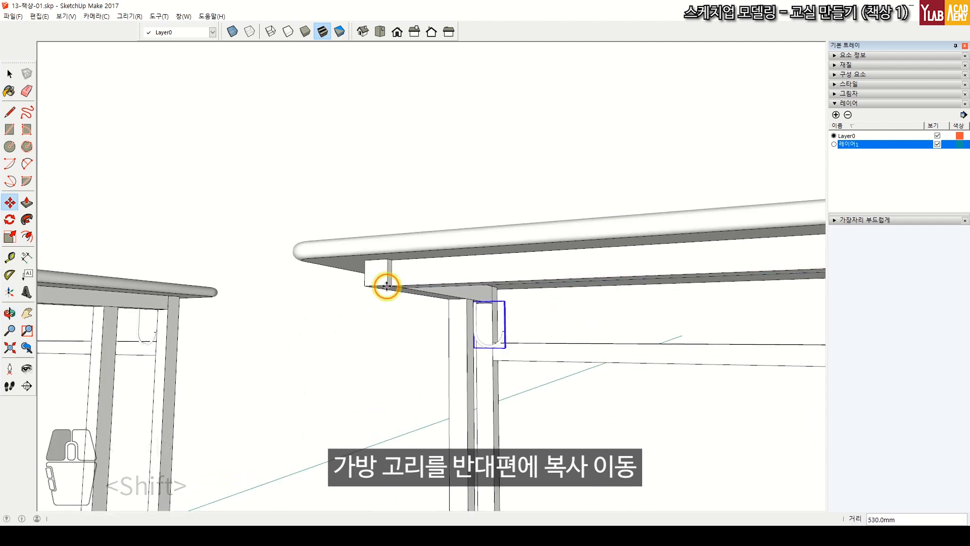
- Mirror the copied bag hook along the red axis by scaling it by -1 from its middle side grip
{"action": "scroll", "coordinate": [489, 328], "scroll_direction": "up", "scroll_amount": 3}
{"action": "key", "text": "space"}
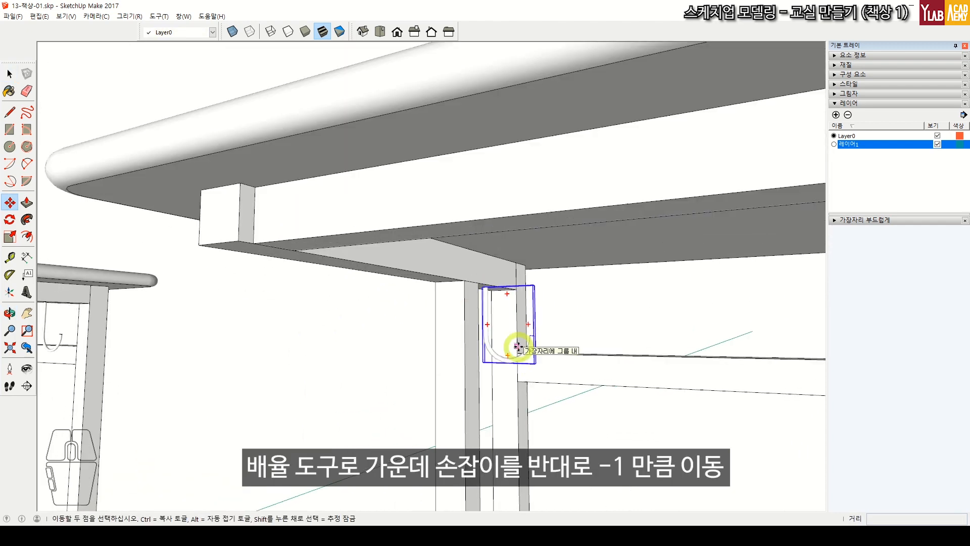
{"action": "scroll", "coordinate": [520, 342], "scroll_direction": "up", "scroll_amount": 5}
{"action": "key", "text": "s"}
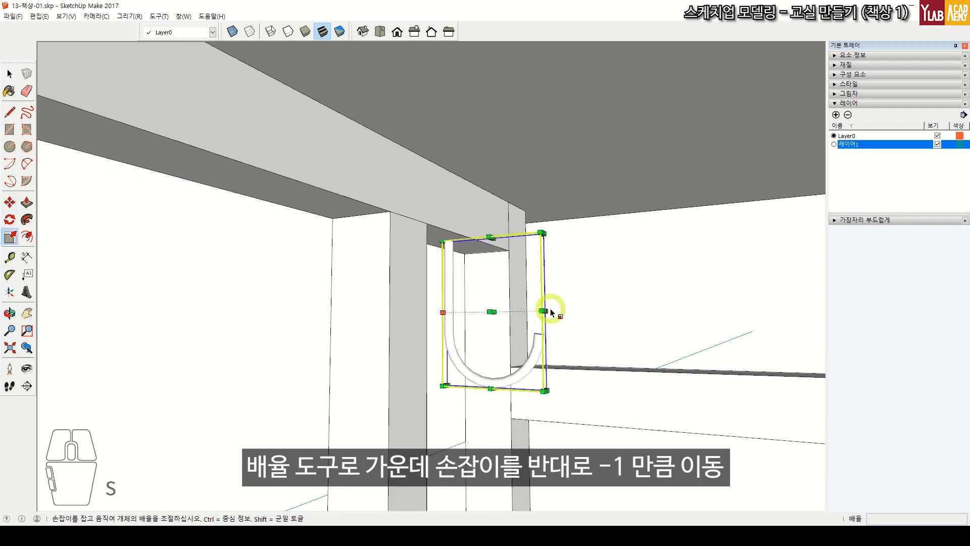
{"action": "middle_click_drag", "start_coordinate": [548, 310], "coordinate": [489, 359]}
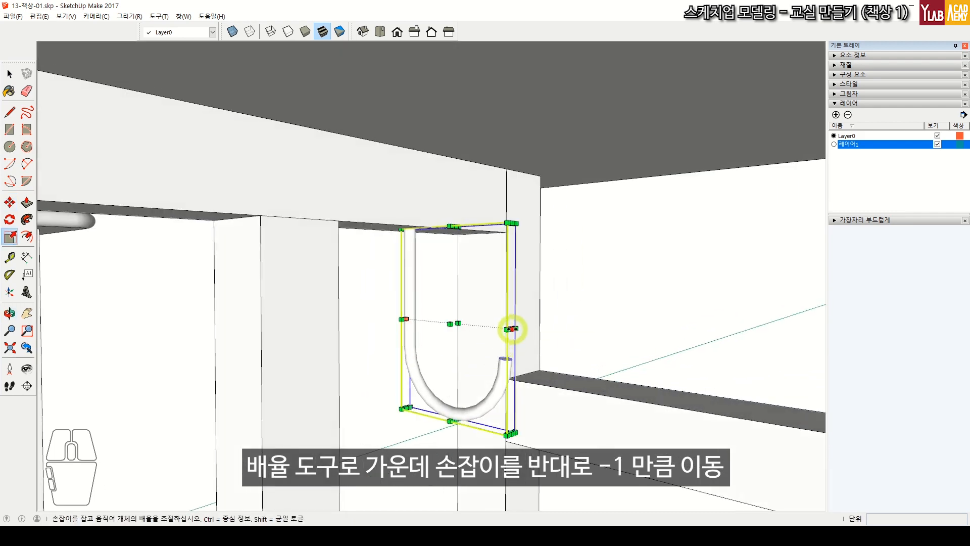
{"action": "left_click", "coordinate": [512, 329]}
{"action": "type", "text": "-"}
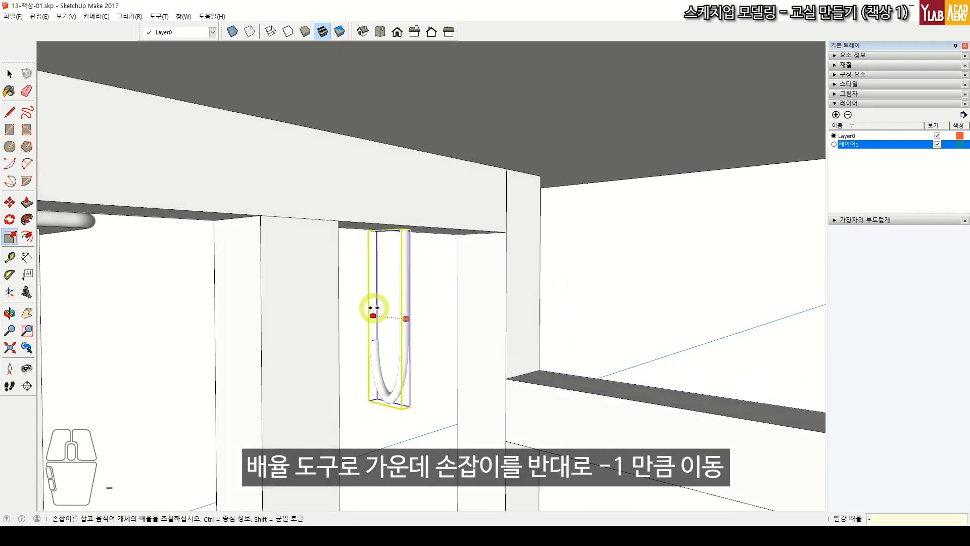
{"action": "type", "text": "1"}
{"action": "key", "text": "Return"}
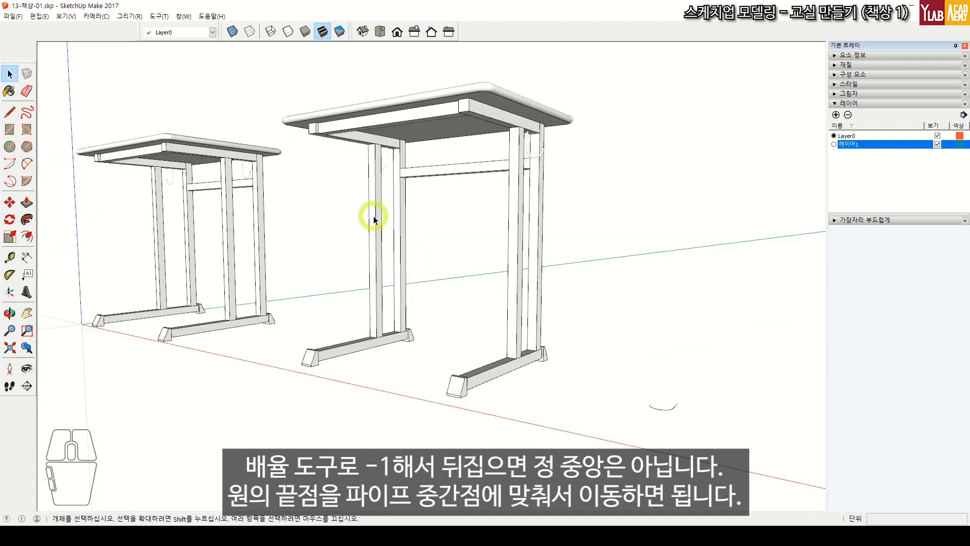
- Move the mirrored hook about 5 mm along the red axis, aligning its rim endpoint with the midpoint of the frame tube's edge
{"action": "scroll", "coordinate": [386, 151], "scroll_direction": "up", "scroll_amount": 10}
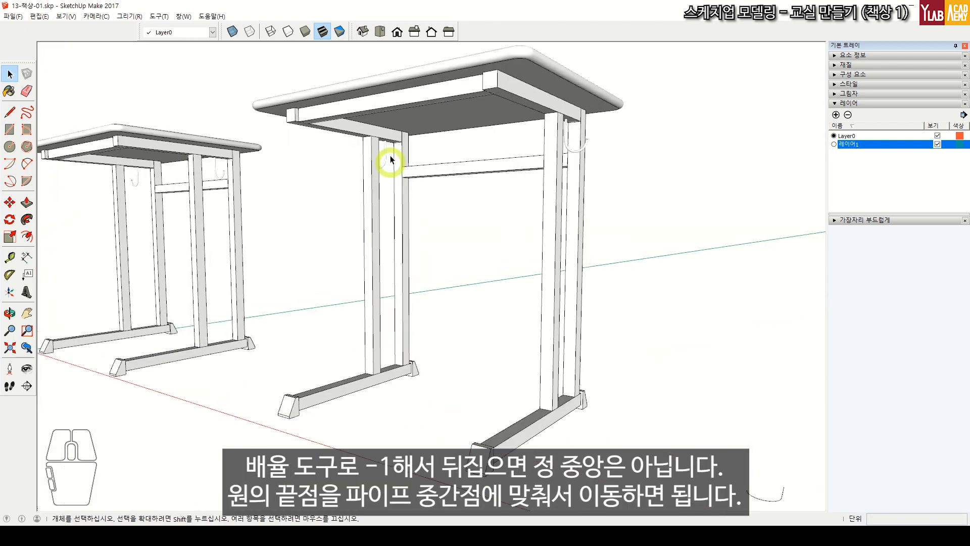
{"action": "scroll", "coordinate": [385, 151], "scroll_direction": "up", "scroll_amount": 3}
{"action": "left_click", "coordinate": [383, 165]}
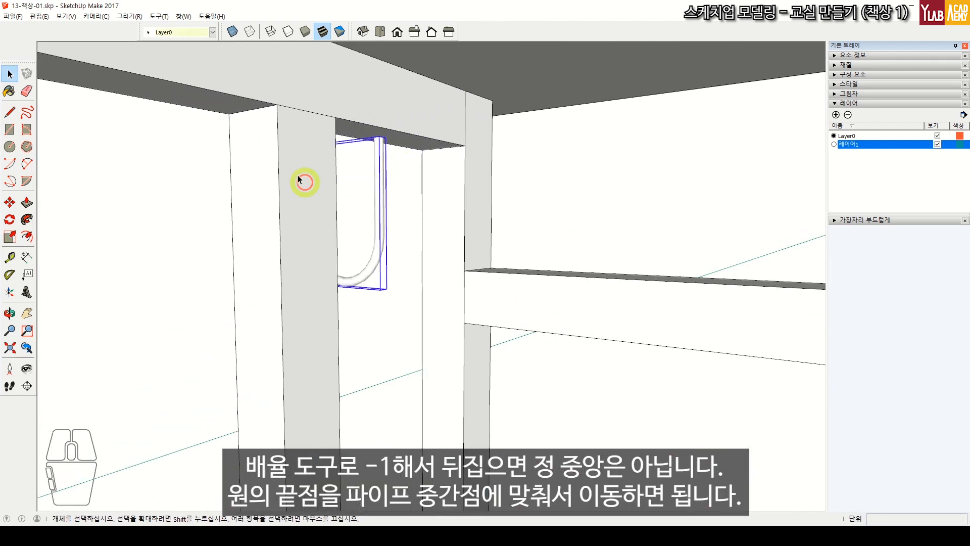
{"action": "middle_click_drag", "start_coordinate": [300, 179], "coordinate": [649, 144]}
{"action": "scroll", "coordinate": [439, 130], "scroll_direction": "up", "scroll_amount": 6}
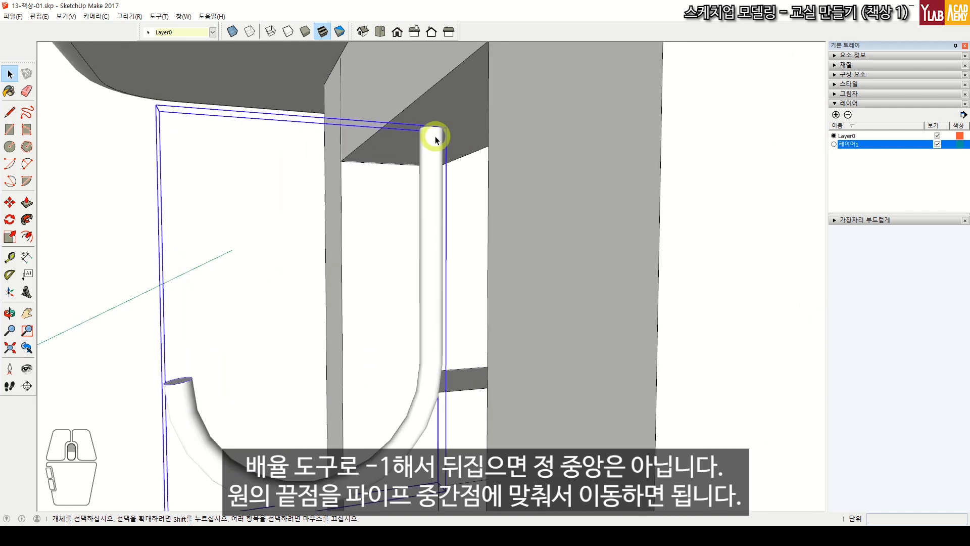
{"action": "key", "text": "m"}
{"action": "middle_click_drag", "start_coordinate": [425, 122], "coordinate": [449, 133]}
{"action": "scroll", "coordinate": [449, 132], "scroll_direction": "up", "scroll_amount": 4}
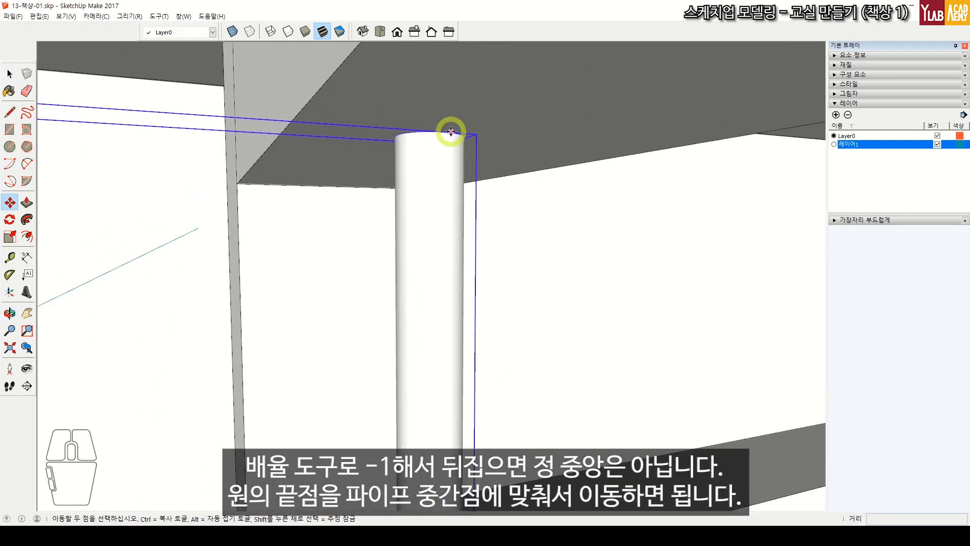
{"action": "left_click", "coordinate": [442, 130]}
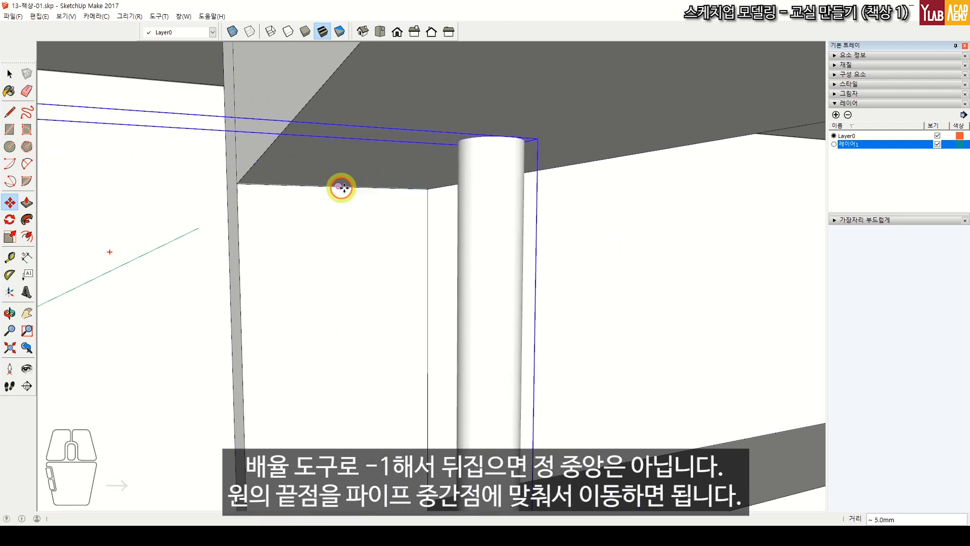
- Delete the leftover hook path curve lying beside the desk
{"action": "scroll", "coordinate": [342, 188], "scroll_direction": "down", "scroll_amount": 10}
{"action": "middle_click_drag", "start_coordinate": [337, 174], "coordinate": [290, 295]}
{"action": "key", "text": "space"}
{"action": "left_click_drag", "start_coordinate": [599, 398], "coordinate": [690, 445]}
{"action": "key", "text": "Delete"}
- Combine all parts of the finished desk, including both bag hooks, into one group
{"action": "scroll", "coordinate": [494, 338], "scroll_direction": "down", "scroll_amount": 3}
{"action": "middle_click_drag", "start_coordinate": [494, 338], "coordinate": [459, 332], "text": "shift"}
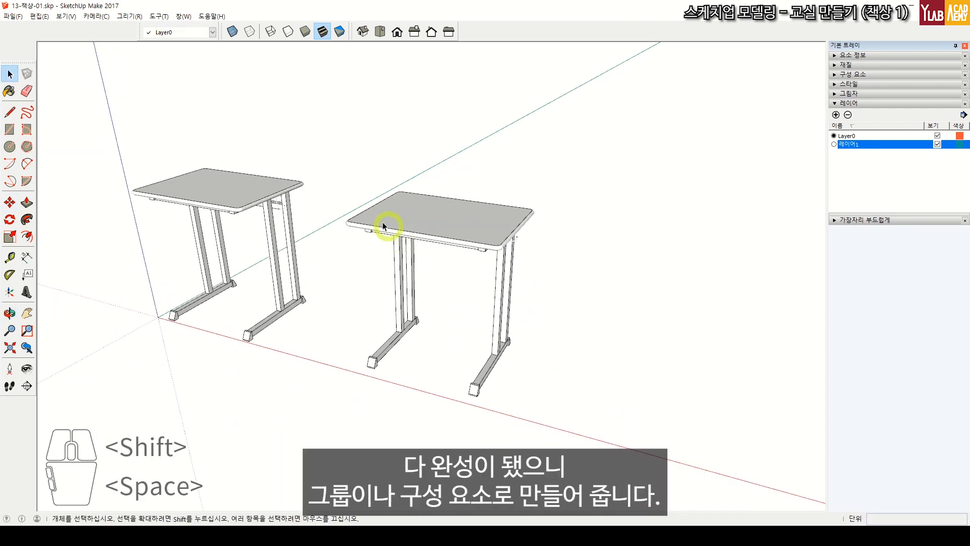
{"action": "left_click_drag", "start_coordinate": [335, 172], "coordinate": [576, 436]}
{"action": "right_click", "coordinate": [438, 220]}
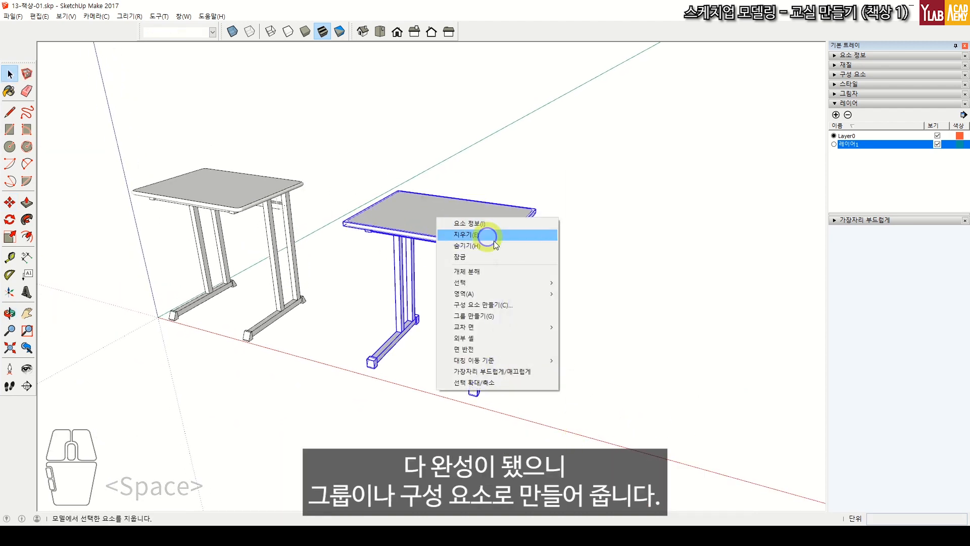
{"action": "left_click", "coordinate": [483, 313]}
{"action": "left_click", "coordinate": [347, 416]}
{"action": "middle_click_drag", "start_coordinate": [349, 416], "coordinate": [491, 342]}
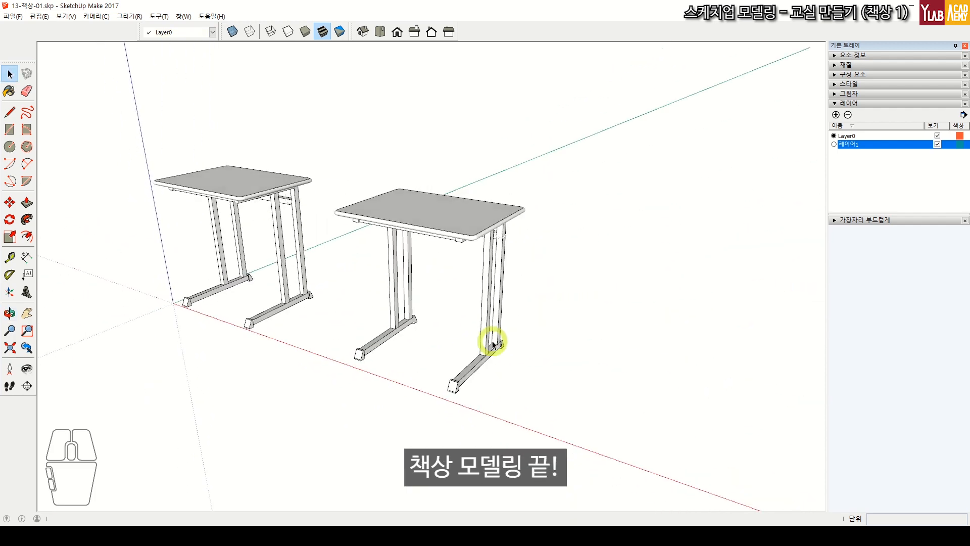